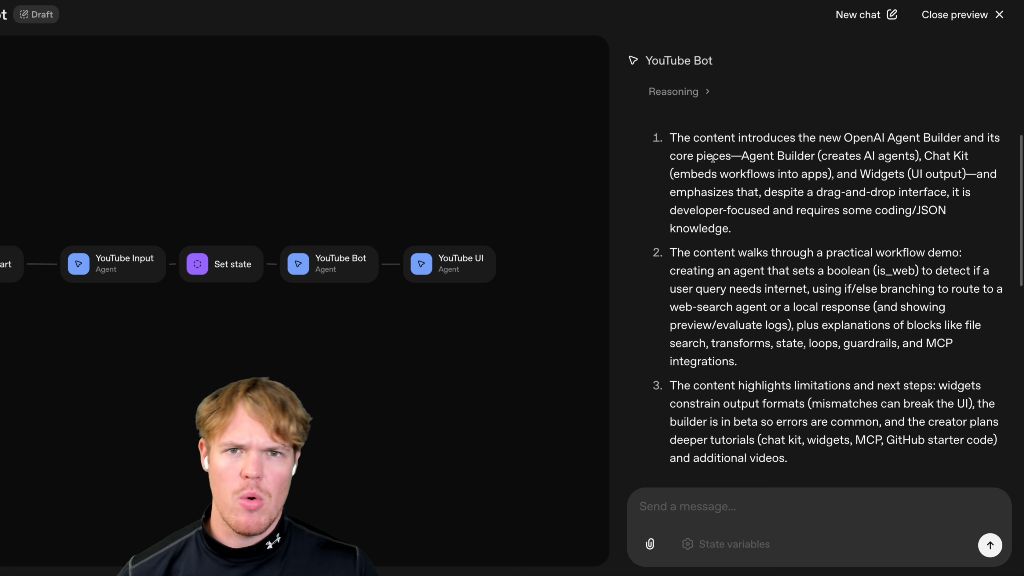
- Examine the YouTube Bot's three-point video summary and the YouTube UI output in the workflow preview
{"action": "left_click_drag", "start_coordinate": [670, 138], "coordinate": [939, 113]}
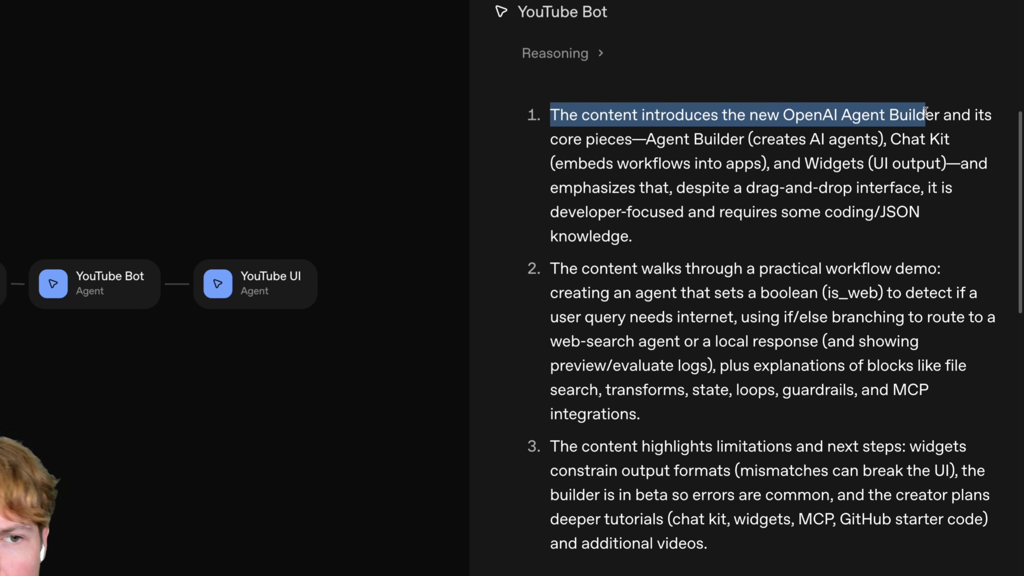
{"action": "scroll", "coordinate": [639, 134], "scroll_direction": "down", "scroll_amount": 3}
{"action": "left_click_drag", "start_coordinate": [637, 134], "coordinate": [907, 132]}
{"action": "scroll", "coordinate": [907, 133], "scroll_direction": "down", "scroll_amount": 2}
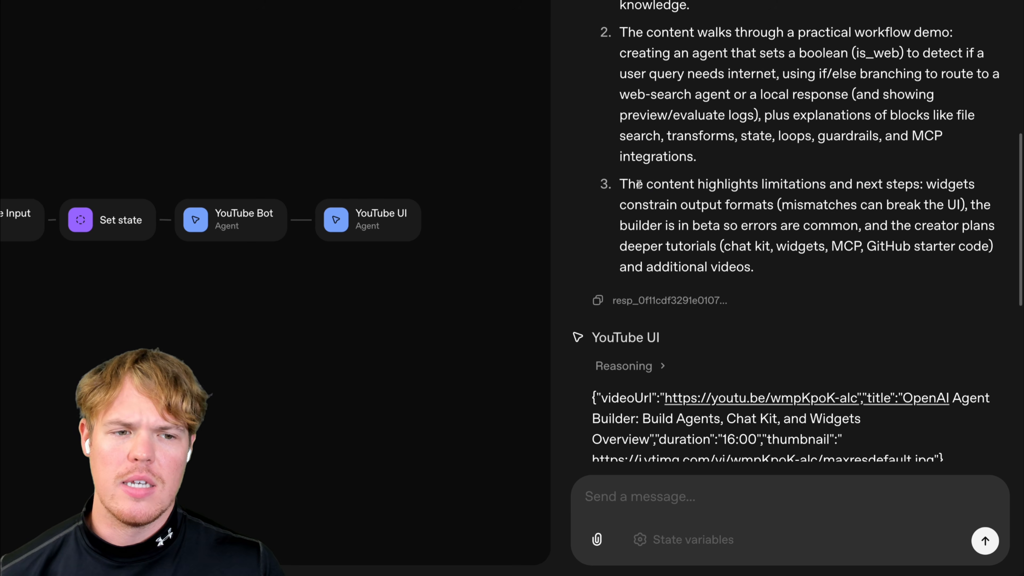
{"action": "left_click_drag", "start_coordinate": [570, 312], "coordinate": [816, 313]}
{"action": "left_click_drag", "start_coordinate": [844, 189], "coordinate": [923, 187]}
{"action": "left_click", "coordinate": [752, 186]}
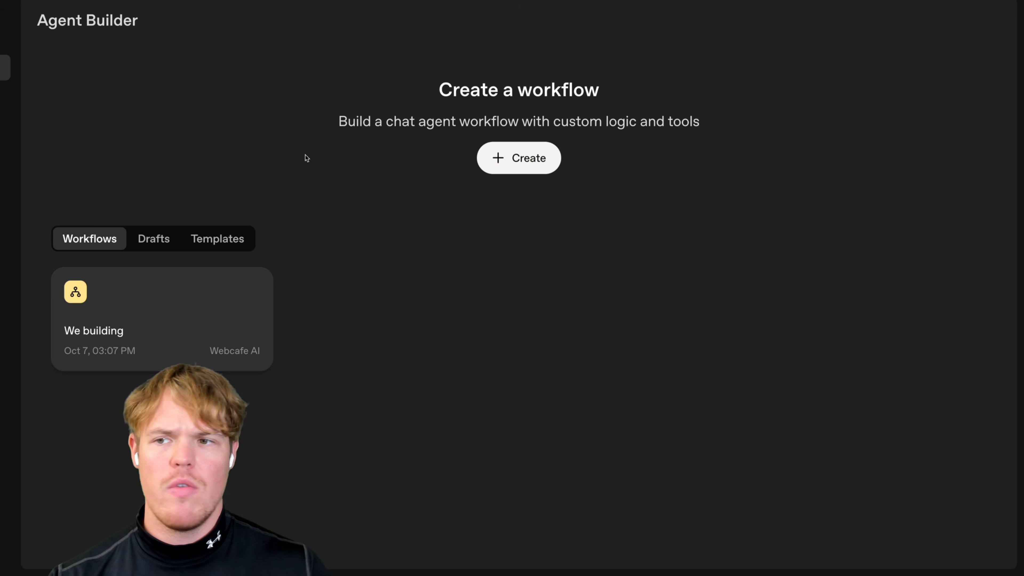
- Create a new blank agent workflow
{"action": "left_click", "coordinate": [530, 165]}
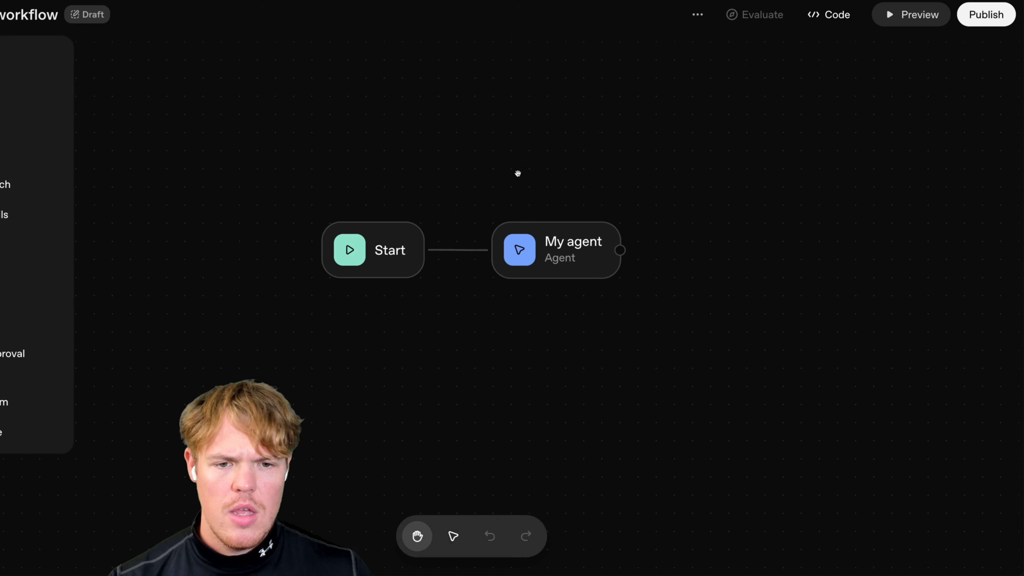
{"action": "left_click_drag", "start_coordinate": [518, 173], "coordinate": [524, 187]}
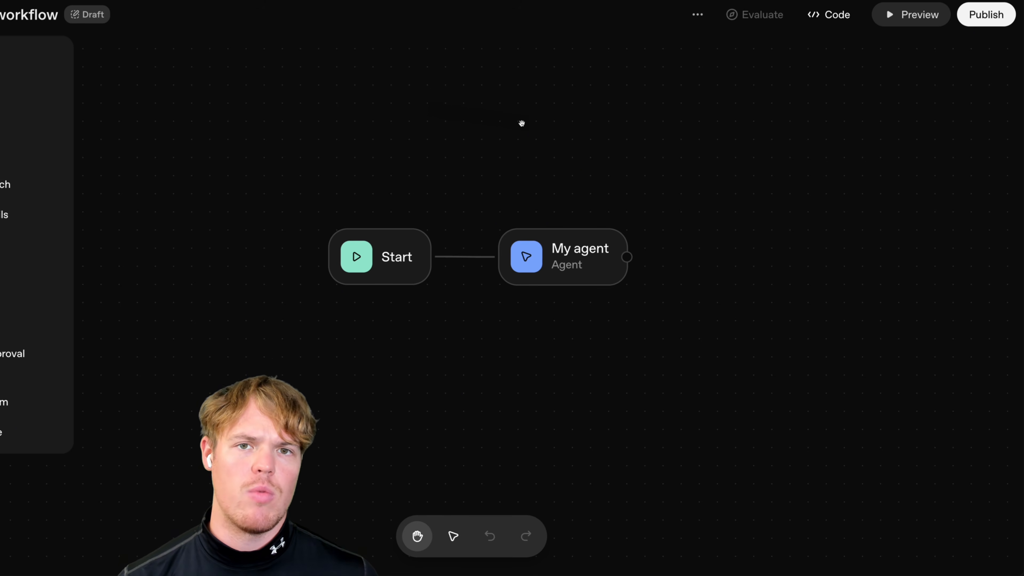
{"action": "left_click_drag", "start_coordinate": [558, 130], "coordinate": [456, 130]}
- Rename the My agent node as YouTube Helper
{"action": "left_click", "coordinate": [501, 231]}
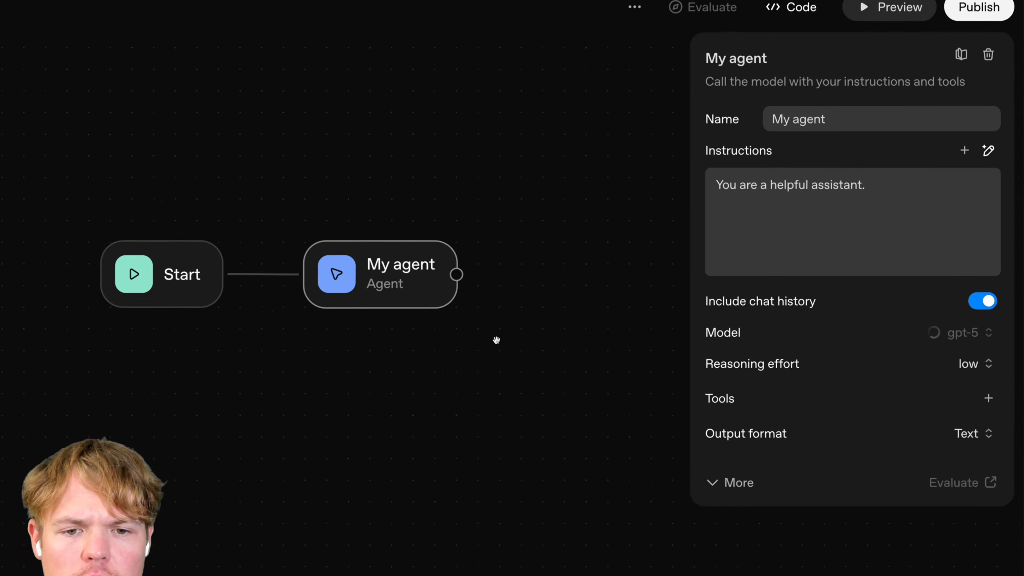
{"action": "triple_click", "coordinate": [814, 117]}
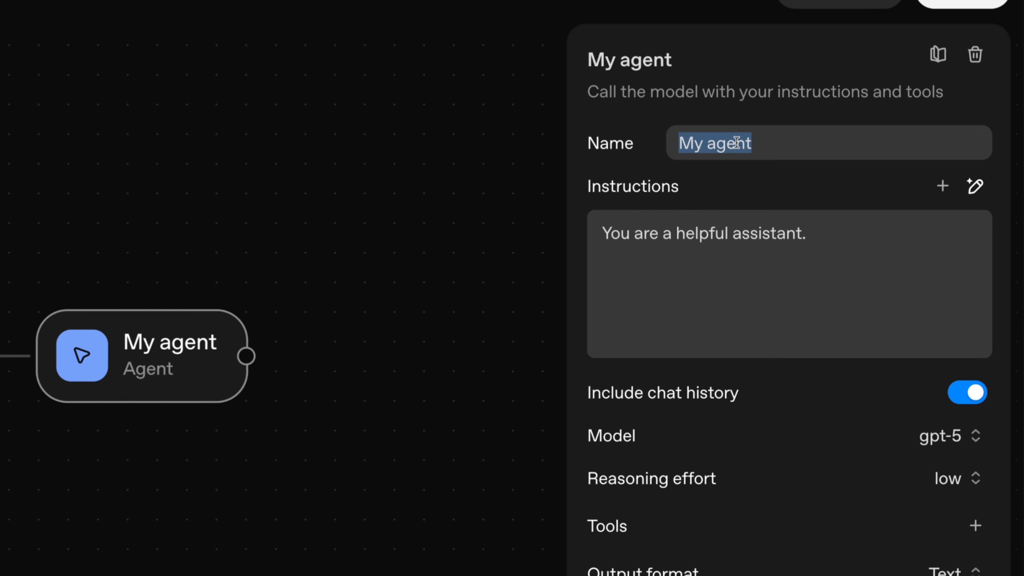
{"action": "type", "text": "U"}
{"action": "key", "text": "BackSpace"}
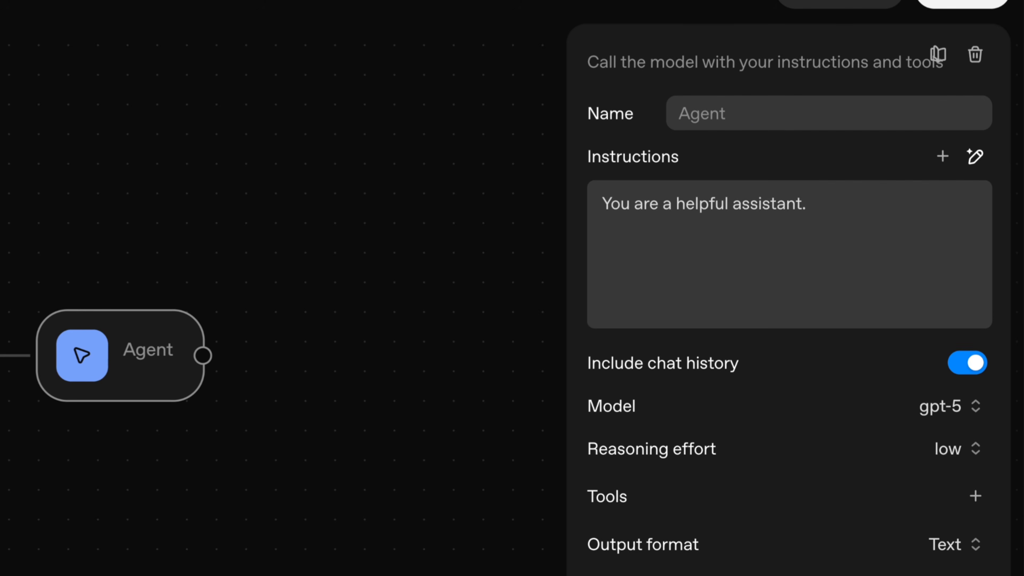
{"action": "type", "text": "YouTube Helper"}
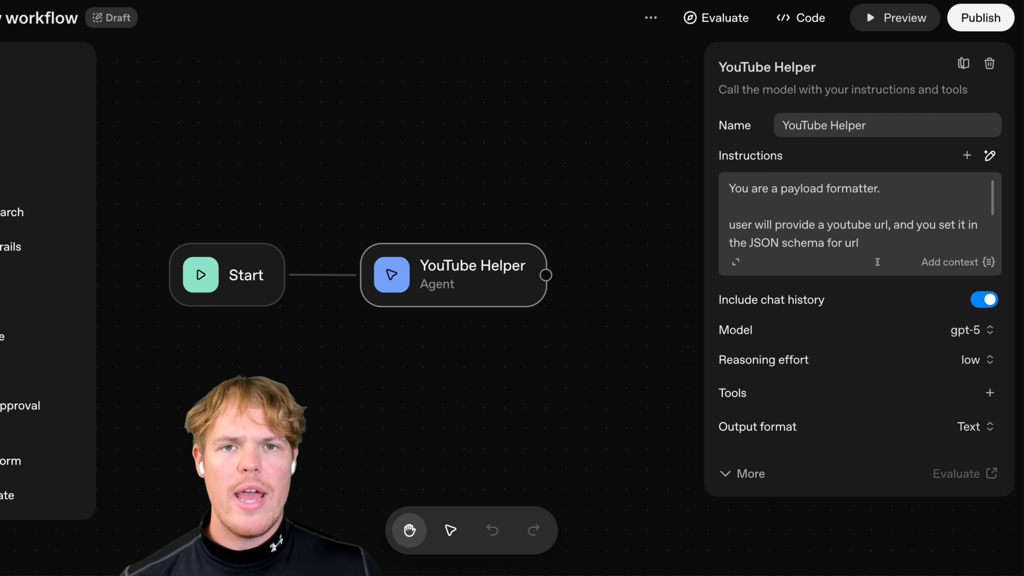
- Review the YouTube Helper's expanded instructions, checking how the url and prompt fields are assigned, and save them
{"action": "left_click", "coordinate": [736, 263]}
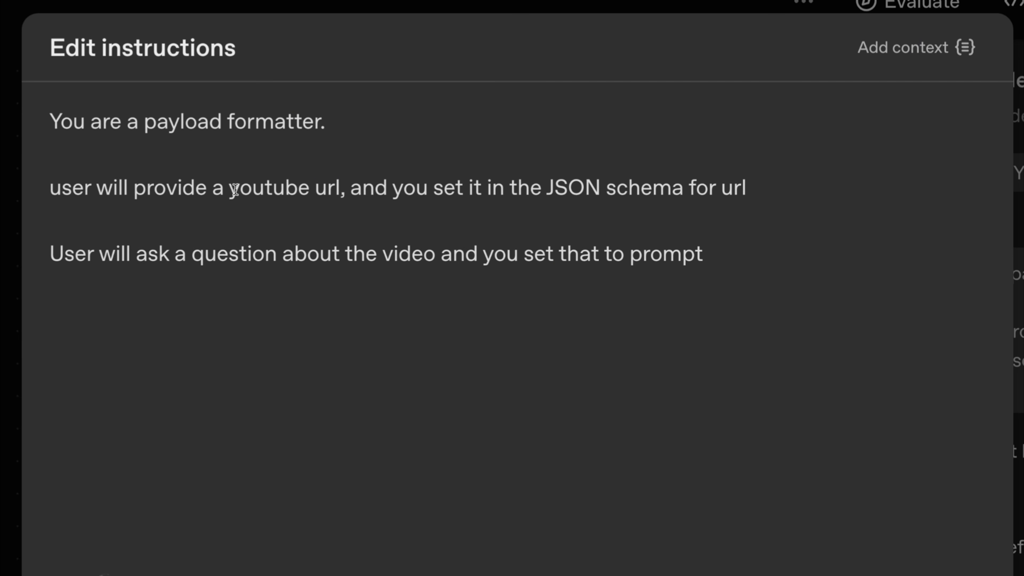
{"action": "left_click_drag", "start_coordinate": [229, 189], "coordinate": [757, 189]}
{"action": "left_click", "coordinate": [356, 210]}
{"action": "left_click", "coordinate": [772, 198]}
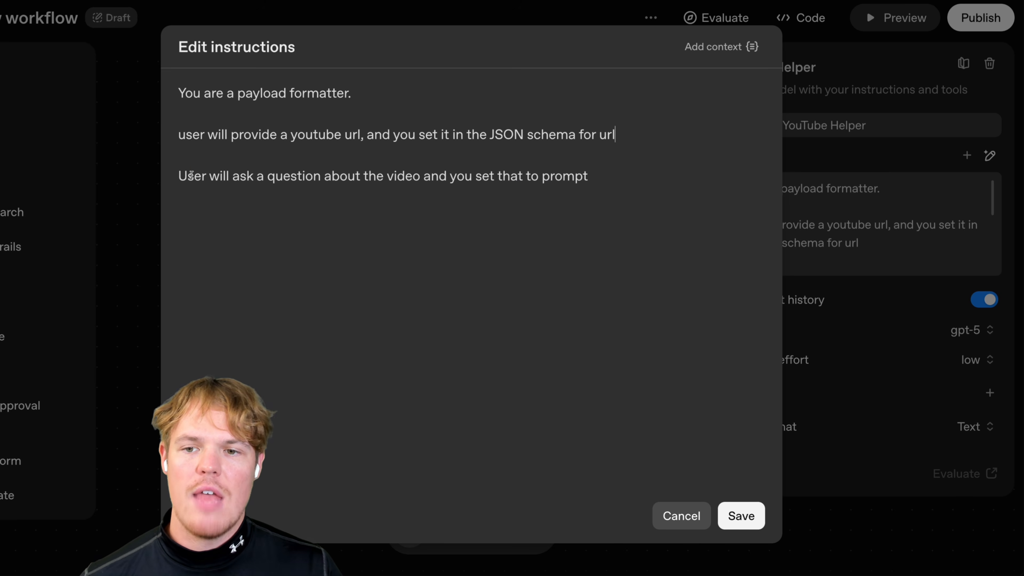
{"action": "left_click_drag", "start_coordinate": [191, 174], "coordinate": [424, 178]}
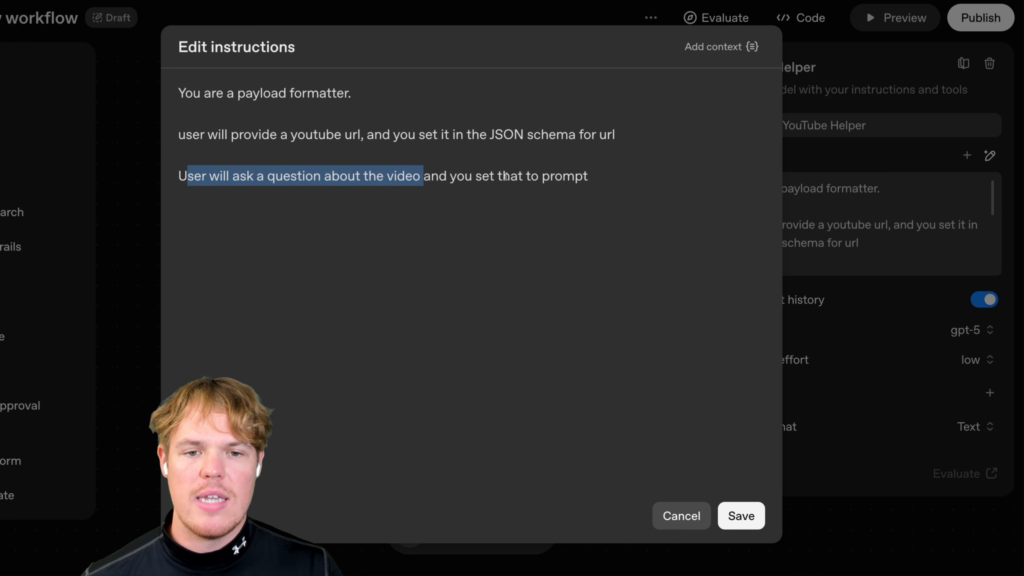
{"action": "left_click_drag", "start_coordinate": [524, 176], "coordinate": [610, 178]}
{"action": "left_click", "coordinate": [577, 179]}
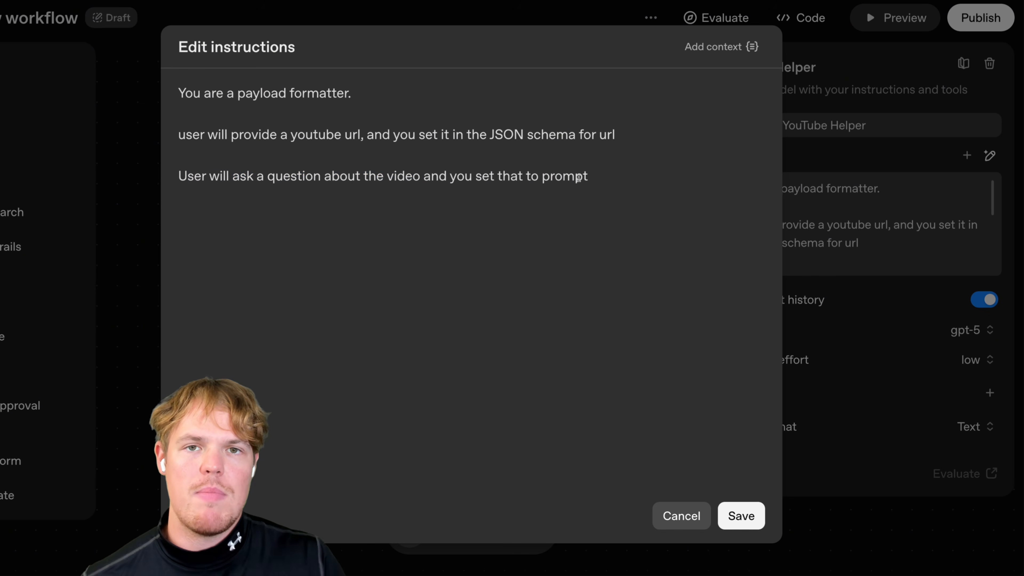
{"action": "double_click", "coordinate": [607, 135]}
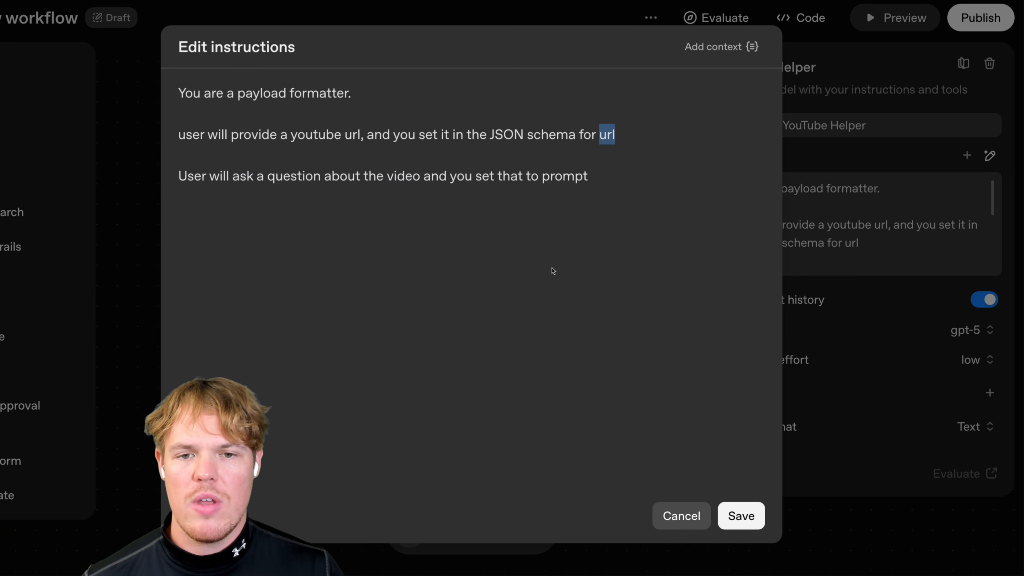
{"action": "left_click", "coordinate": [601, 192]}
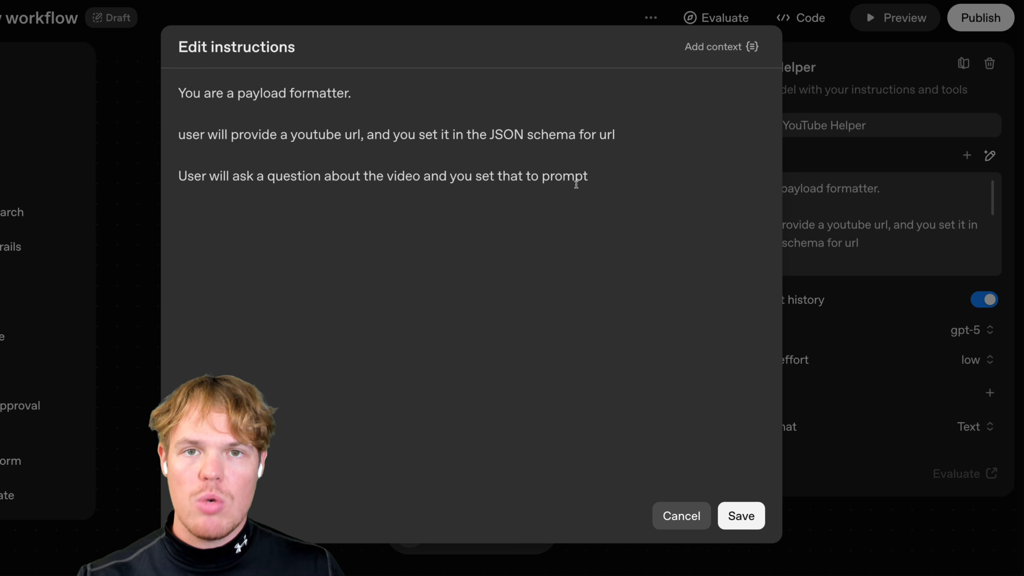
{"action": "double_click", "coordinate": [609, 136]}
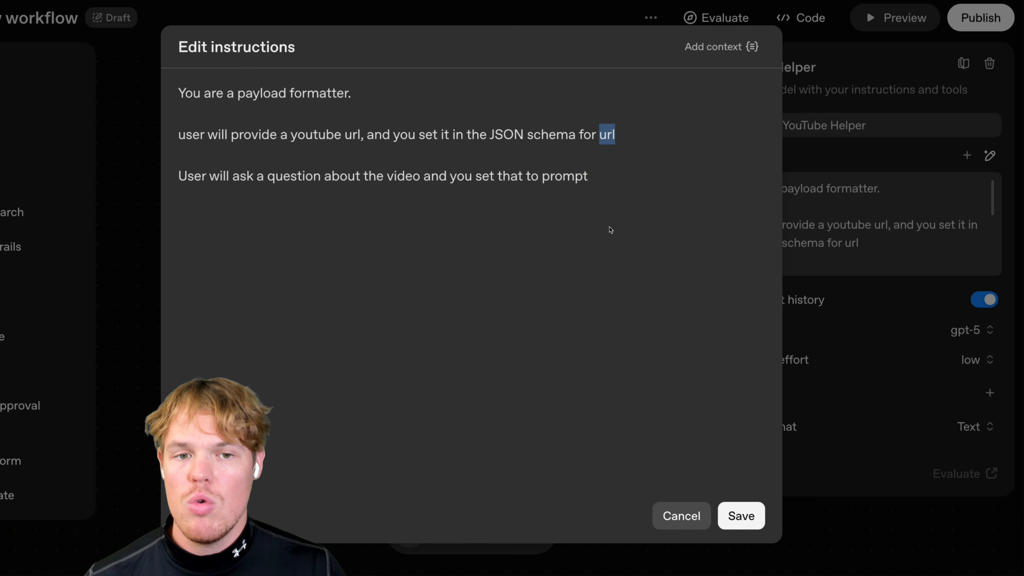
{"action": "double_click", "coordinate": [570, 178]}
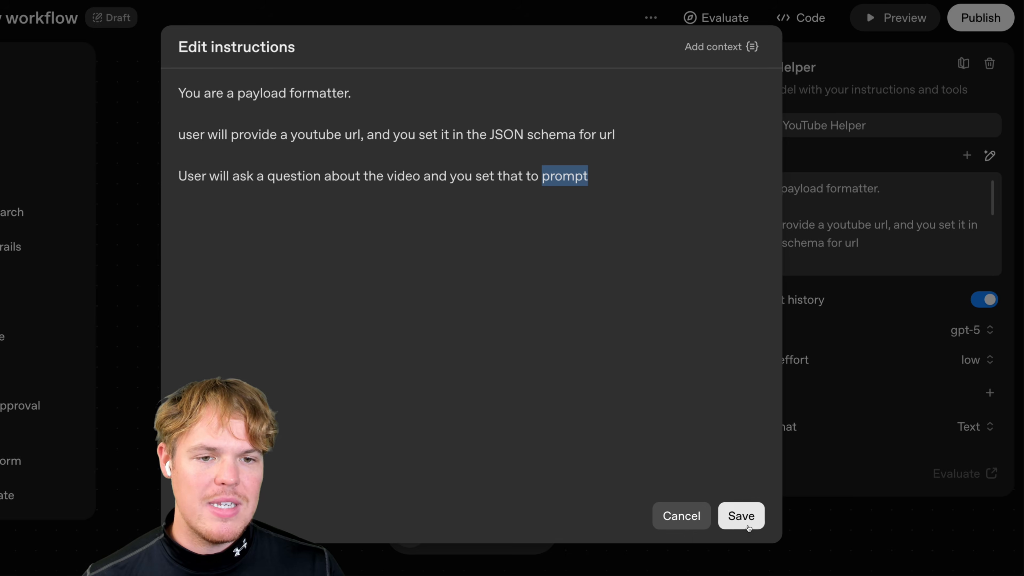
{"action": "left_click", "coordinate": [741, 516]}
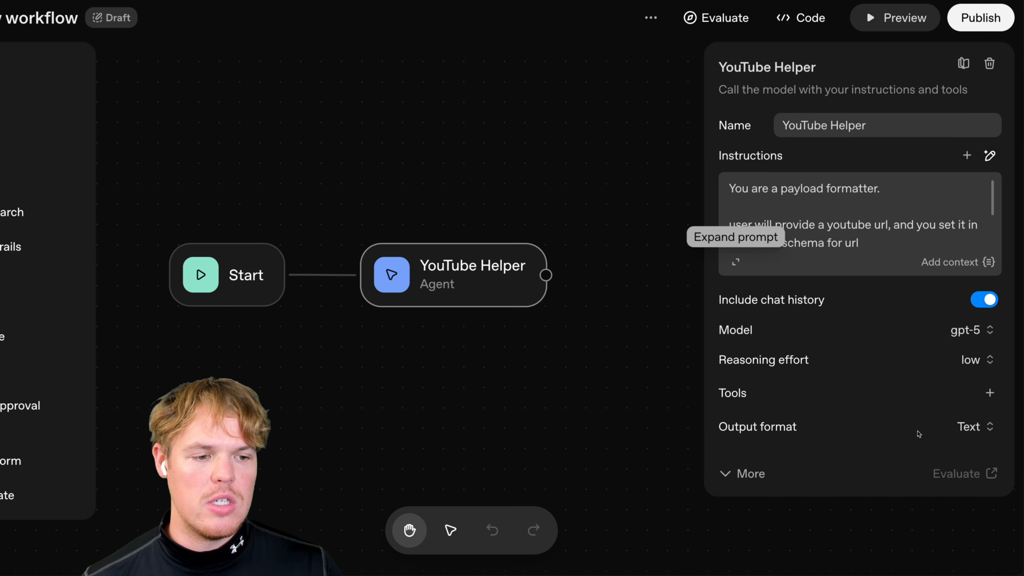
- Set the YouTube Helper agent's output format to JSON
{"action": "left_click", "coordinate": [971, 426]}
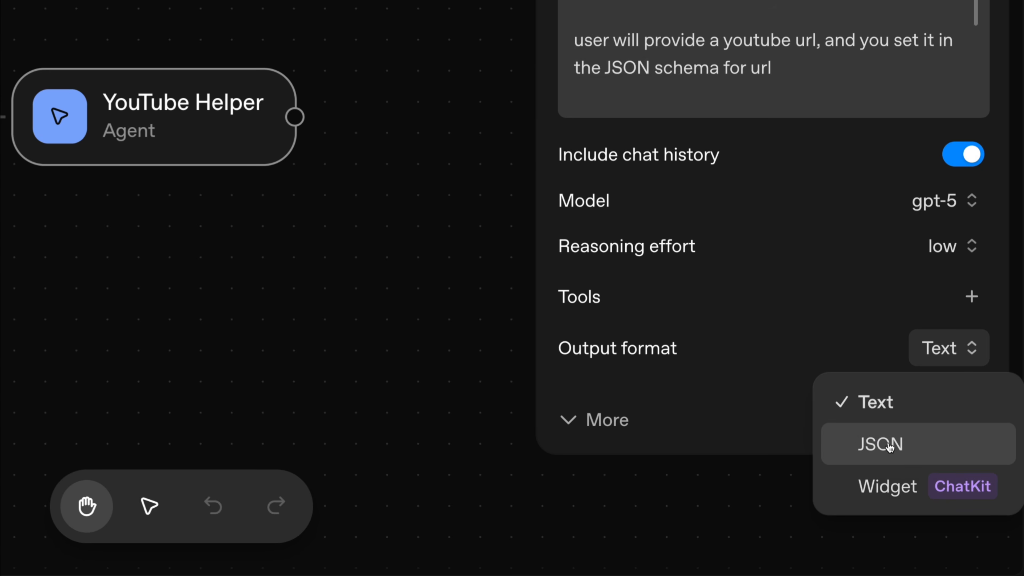
{"action": "left_click", "coordinate": [890, 445]}
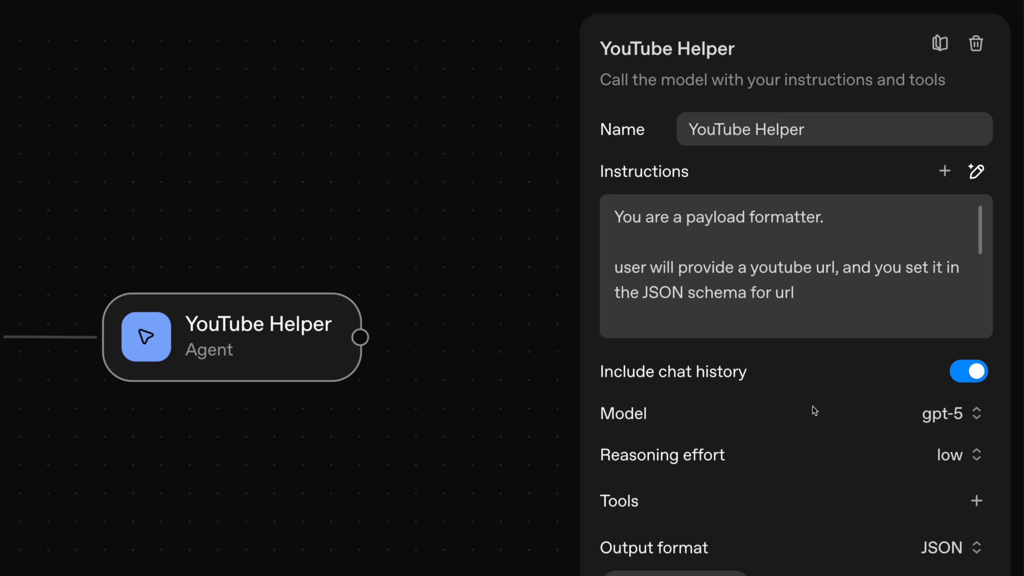
{"action": "left_click", "coordinate": [960, 336]}
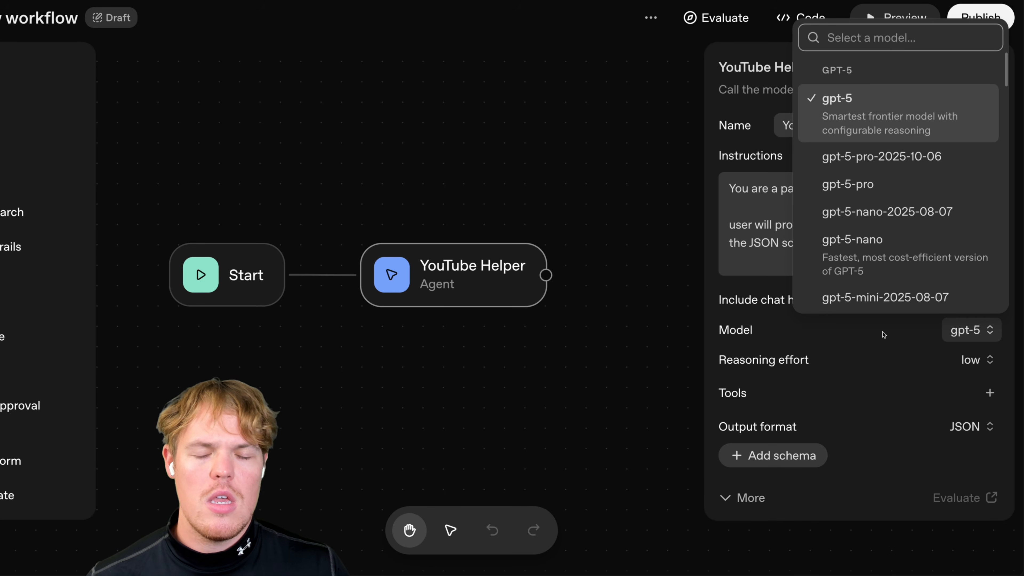
{"action": "left_click", "coordinate": [868, 334]}
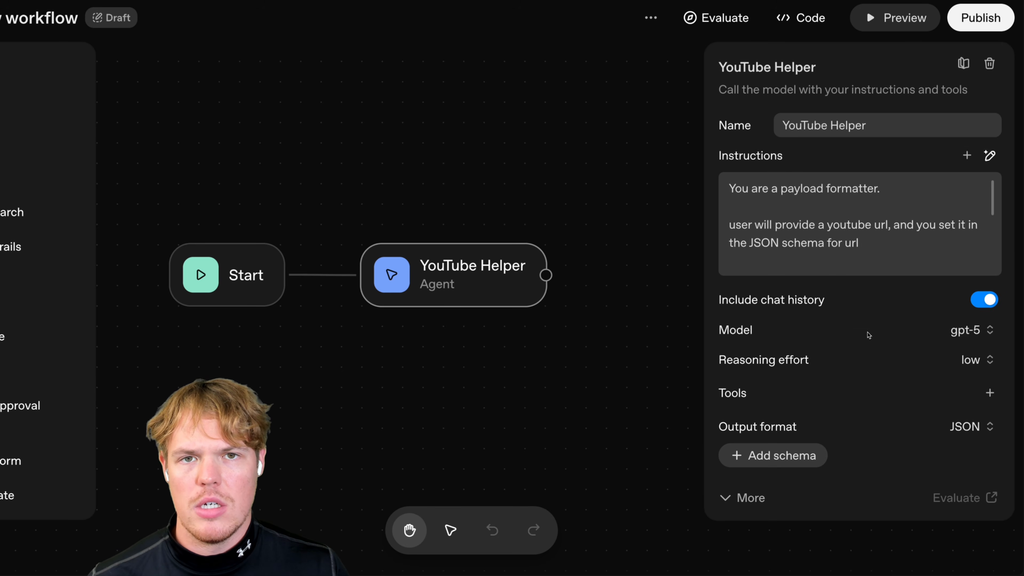
{"action": "left_click", "coordinate": [939, 332]}
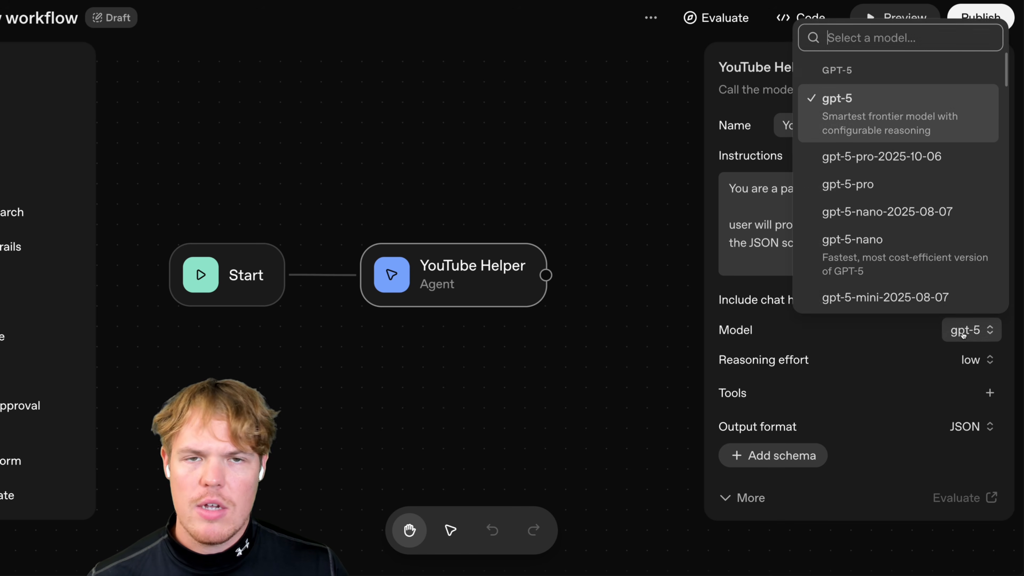
{"action": "left_click", "coordinate": [876, 338]}
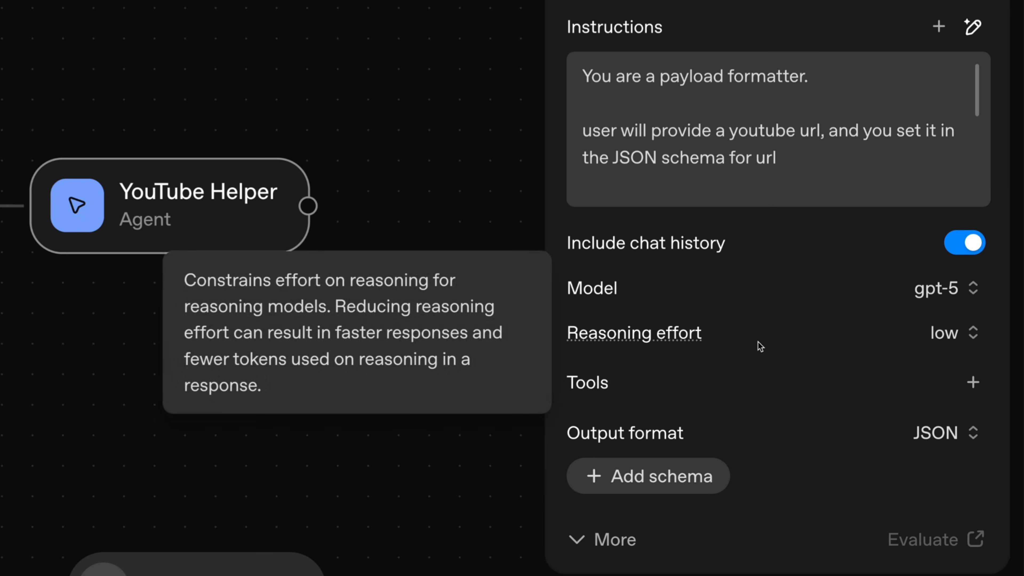
{"action": "left_click", "coordinate": [962, 341]}
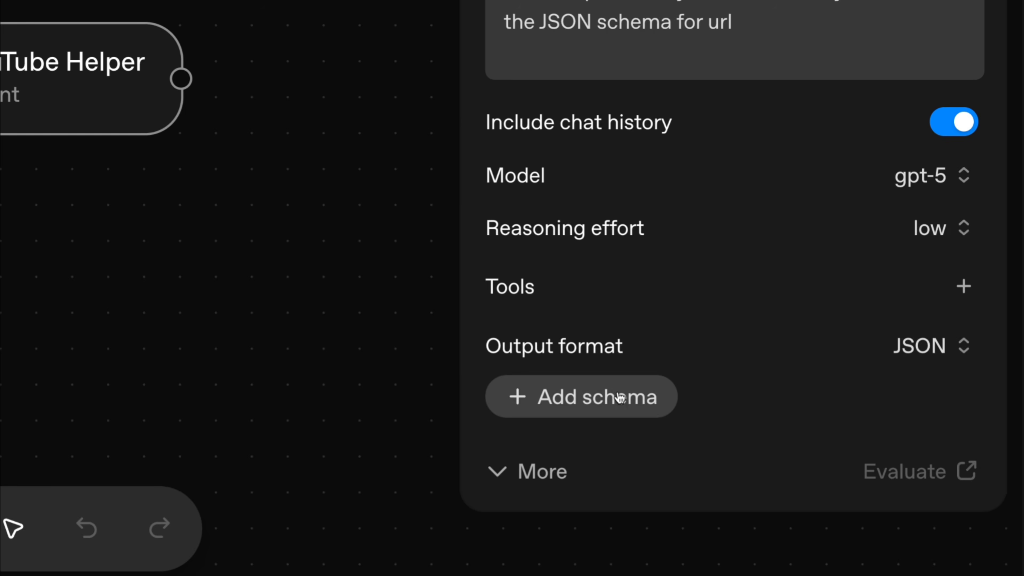
- Start a structured JSON output schema for the YouTube Helper agent in simple mode and name it user_data
{"action": "left_click", "coordinate": [620, 398]}
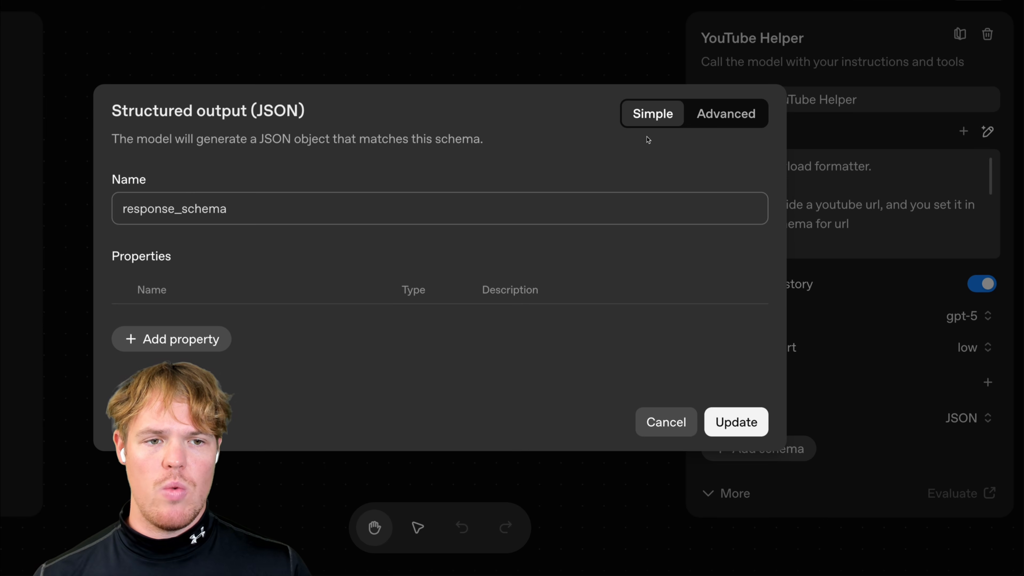
{"action": "left_click", "coordinate": [707, 121]}
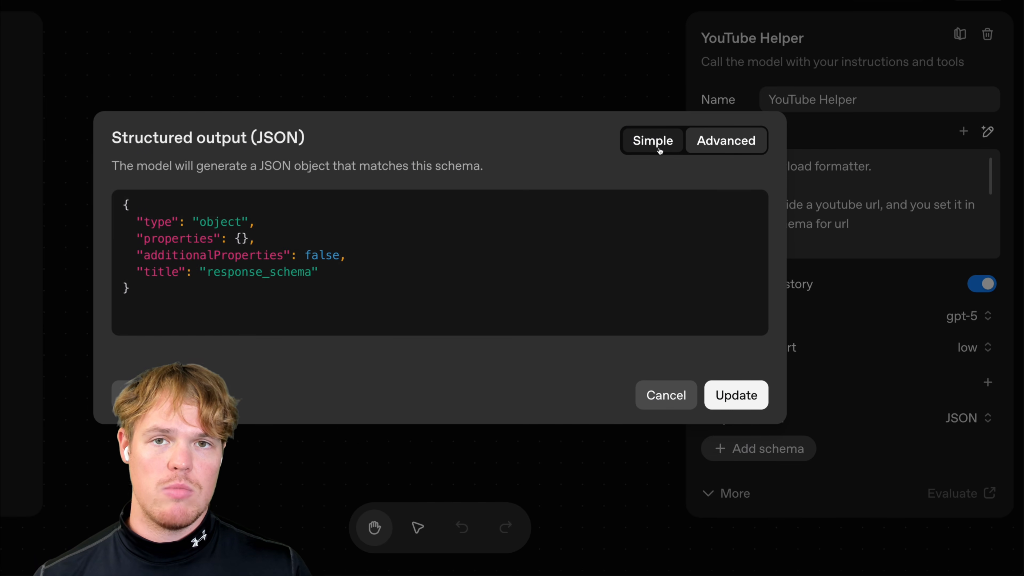
{"action": "left_click", "coordinate": [659, 150]}
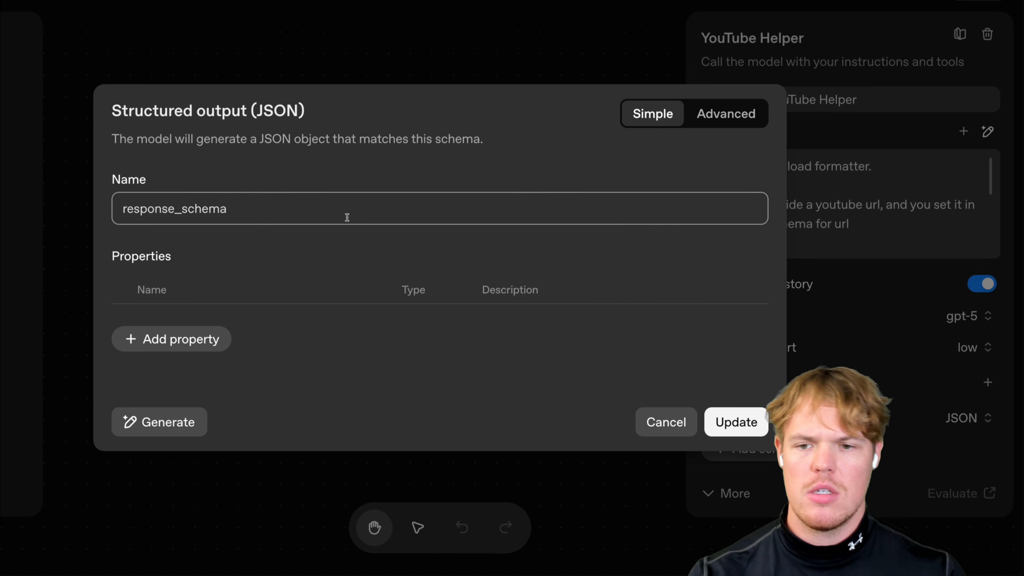
{"action": "left_click_drag", "start_coordinate": [347, 218], "coordinate": [118, 210]}
{"action": "type", "text": "you"}
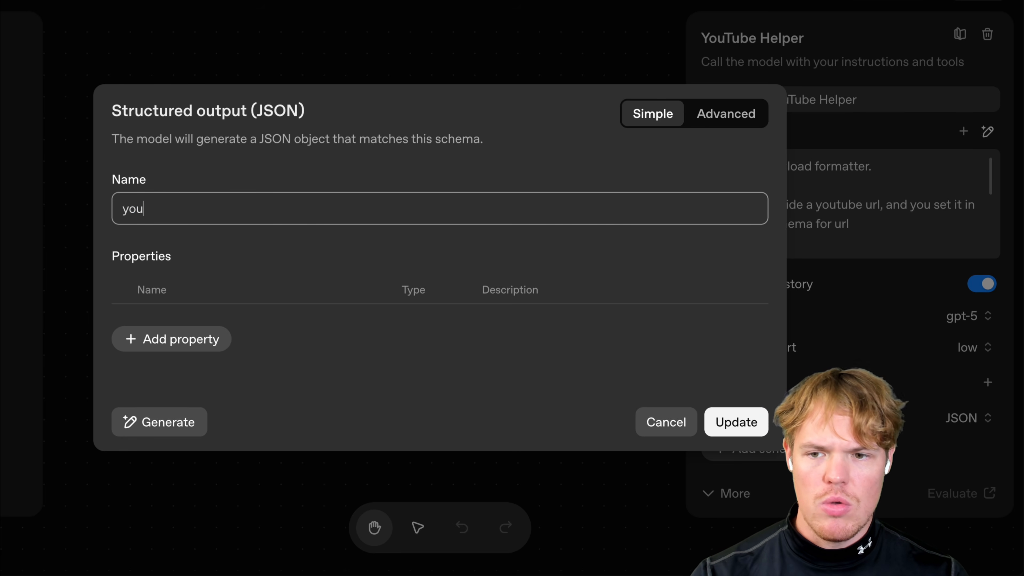
{"action": "key", "text": "BackSpace"}
{"action": "key", "text": "BackSpace"}
{"action": "key", "text": "BackSpace"}
{"action": "key", "text": "BackSpace"}
{"action": "type", "text": "us"}
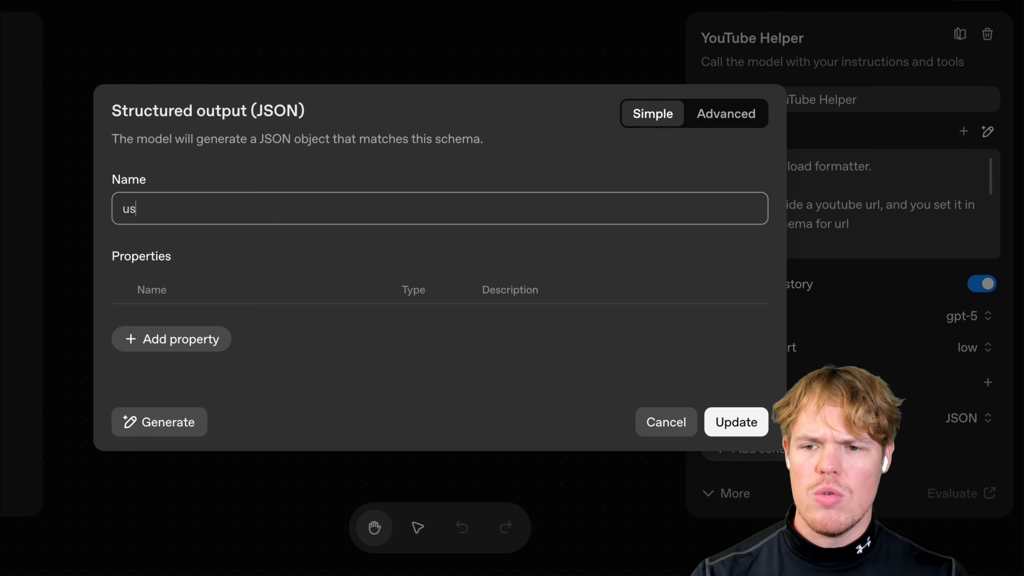
{"action": "type", "text": "er_data"}
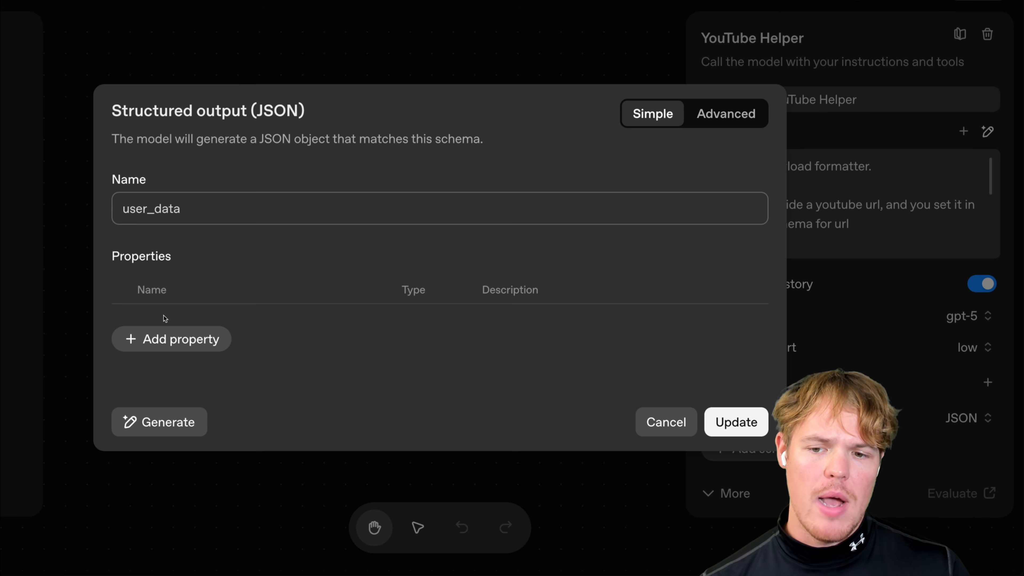
- Add a string property named url to the user_data schema
{"action": "left_click", "coordinate": [173, 340]}
{"action": "left_click", "coordinate": [192, 316]}
{"action": "type", "text": "url"}
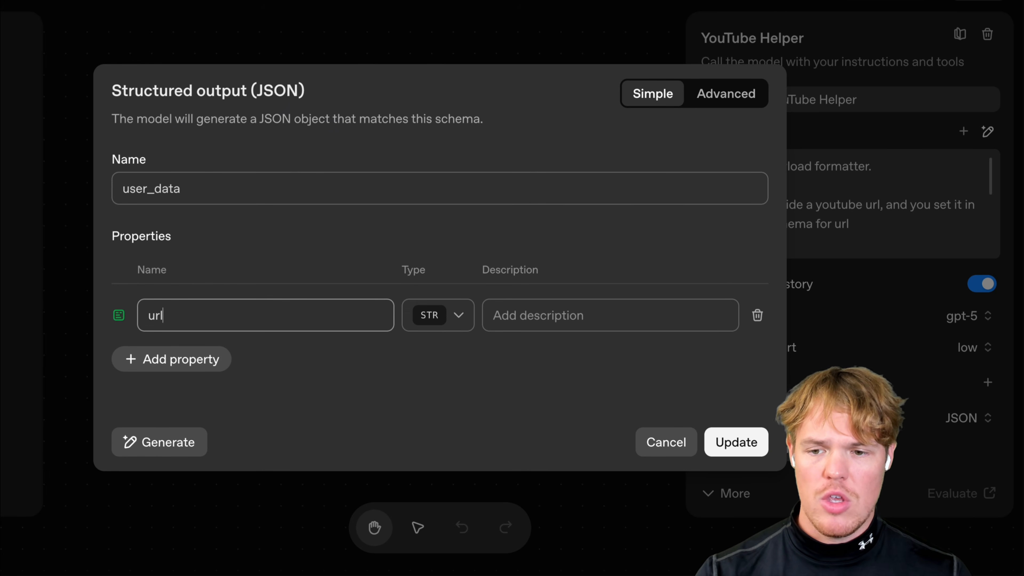
{"action": "left_click", "coordinate": [457, 327]}
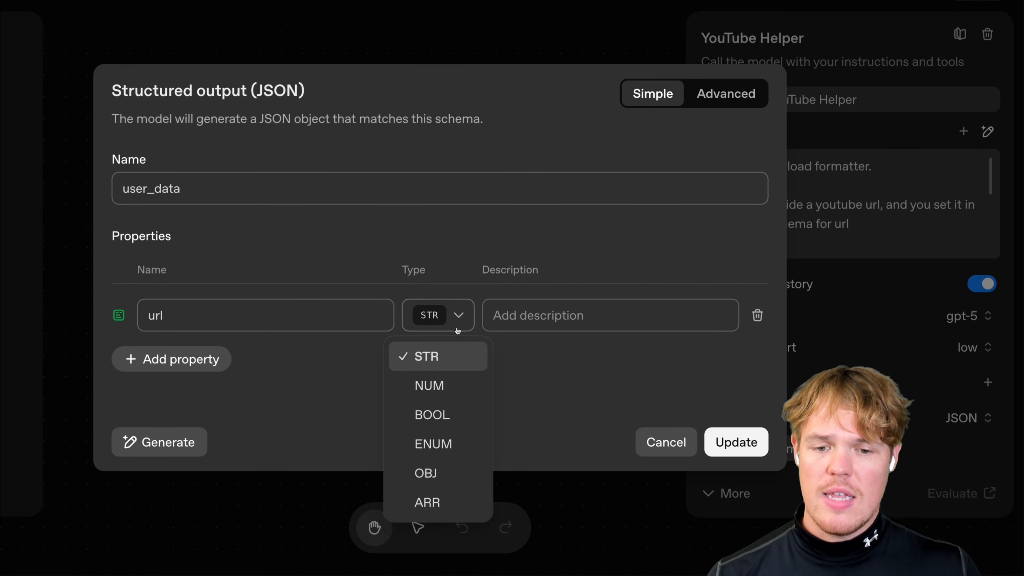
{"action": "left_click", "coordinate": [293, 318]}
{"action": "type", "text": "fsdfdsfsdf"}
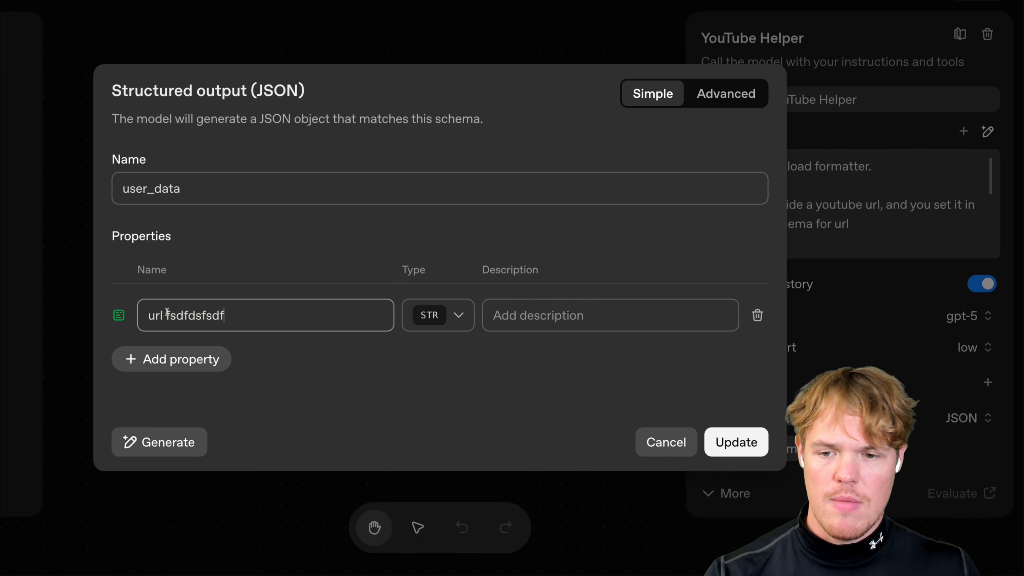
{"action": "left_click_drag", "start_coordinate": [167, 313], "coordinate": [248, 315]}
{"action": "key", "text": "BackSpace"}
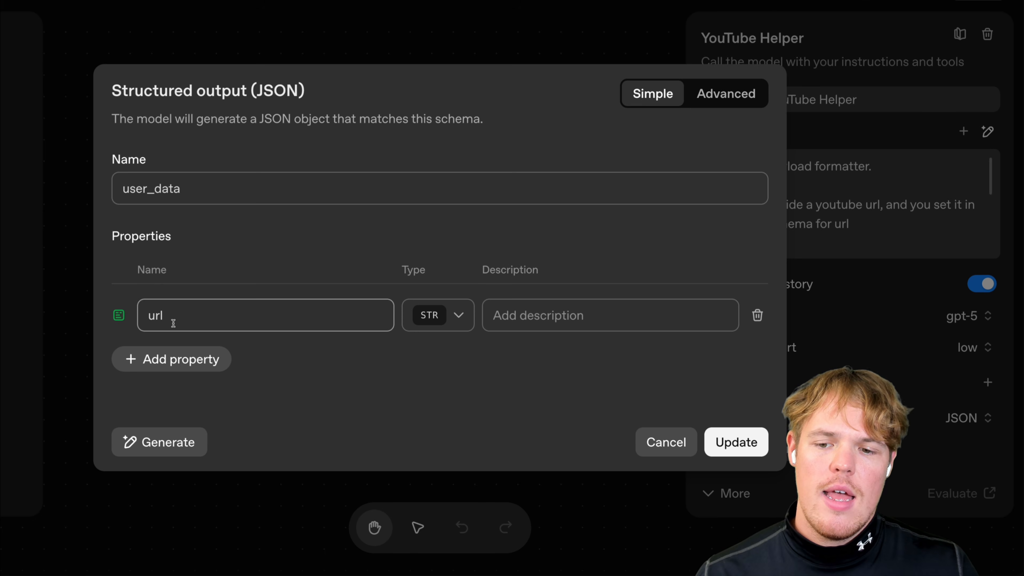
- Add a second string property named prompt to the user_data schema
{"action": "left_click", "coordinate": [190, 360]}
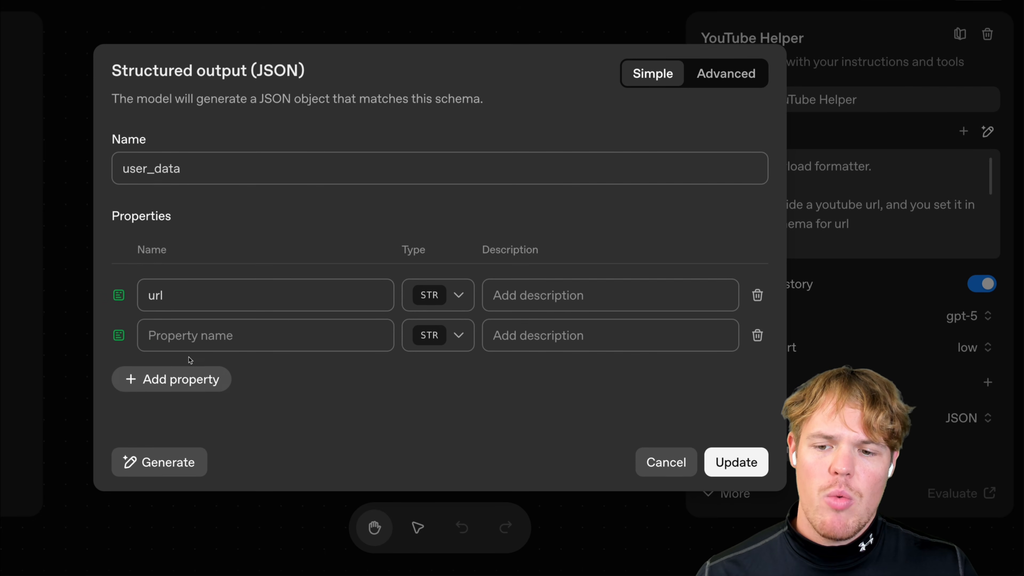
{"action": "left_click", "coordinate": [209, 339]}
{"action": "type", "text": "prompt"}
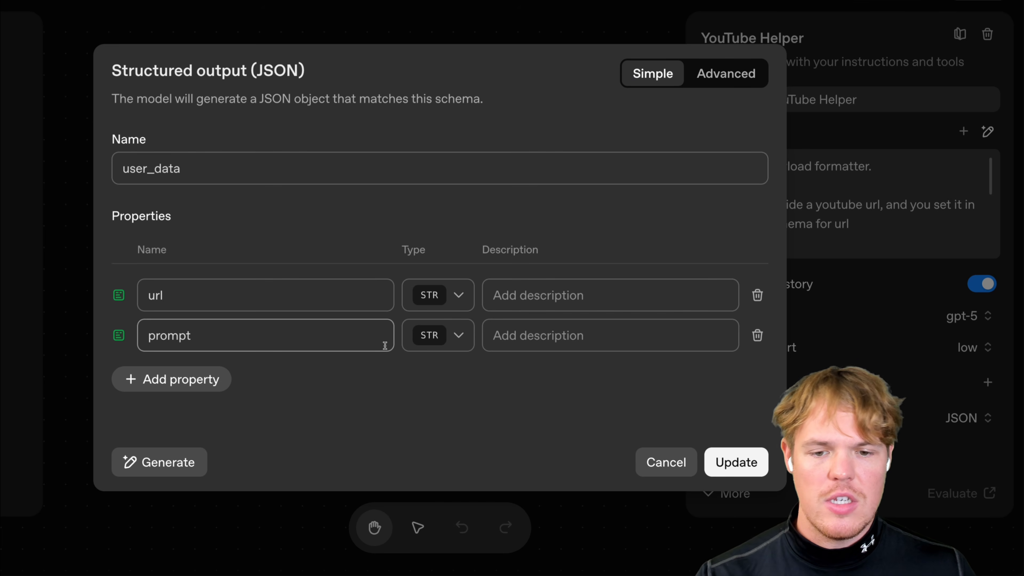
{"action": "left_click", "coordinate": [416, 340]}
{"action": "left_click", "coordinate": [413, 383]}
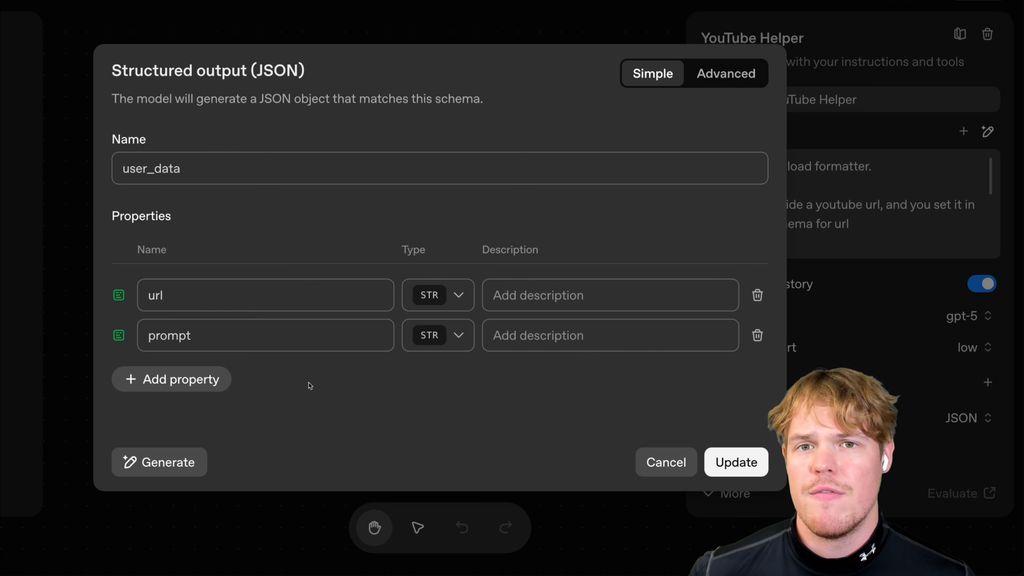
{"action": "left_click", "coordinate": [205, 378]}
{"action": "left_click", "coordinate": [417, 360]}
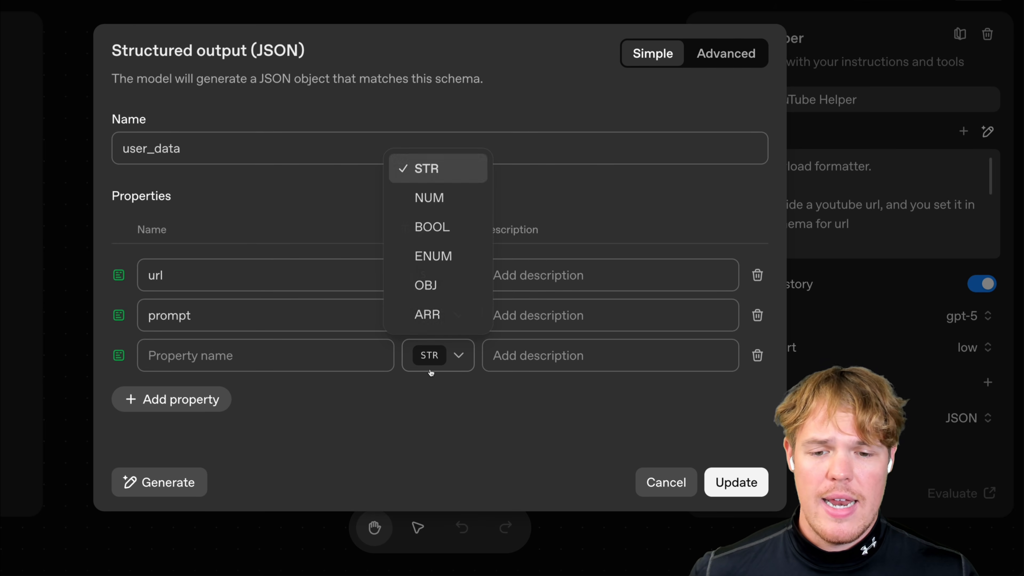
{"action": "left_click", "coordinate": [439, 202]}
{"action": "left_click", "coordinate": [299, 357]}
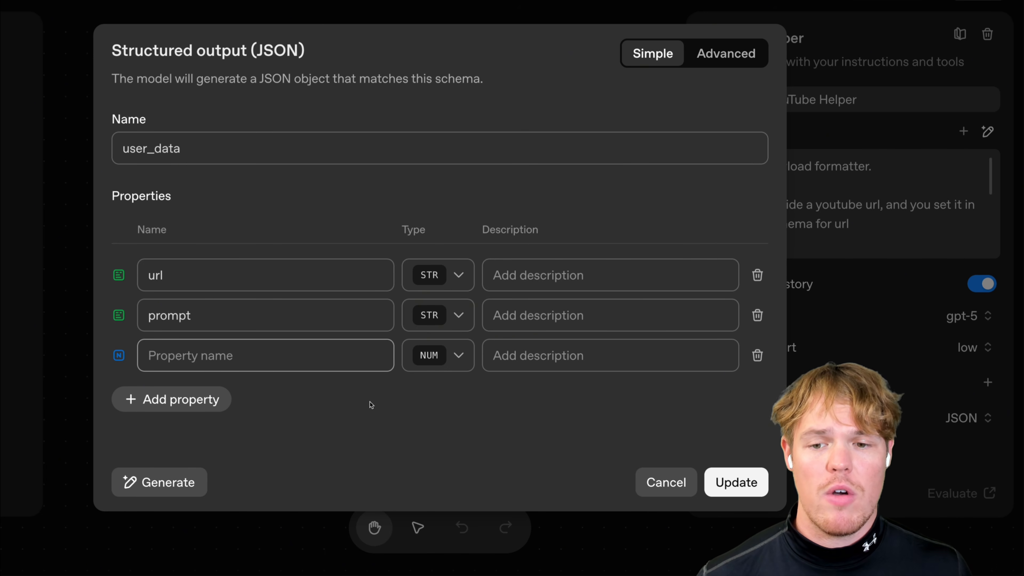
{"action": "type", "text": "employee"}
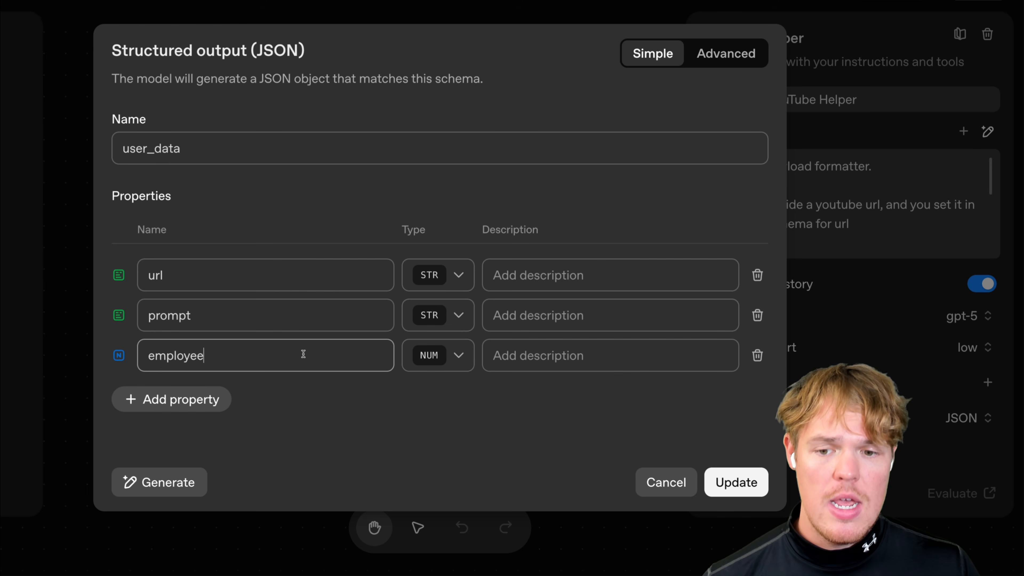
{"action": "key", "text": "ctrl+a"}
{"action": "key", "text": "BackSpace"}
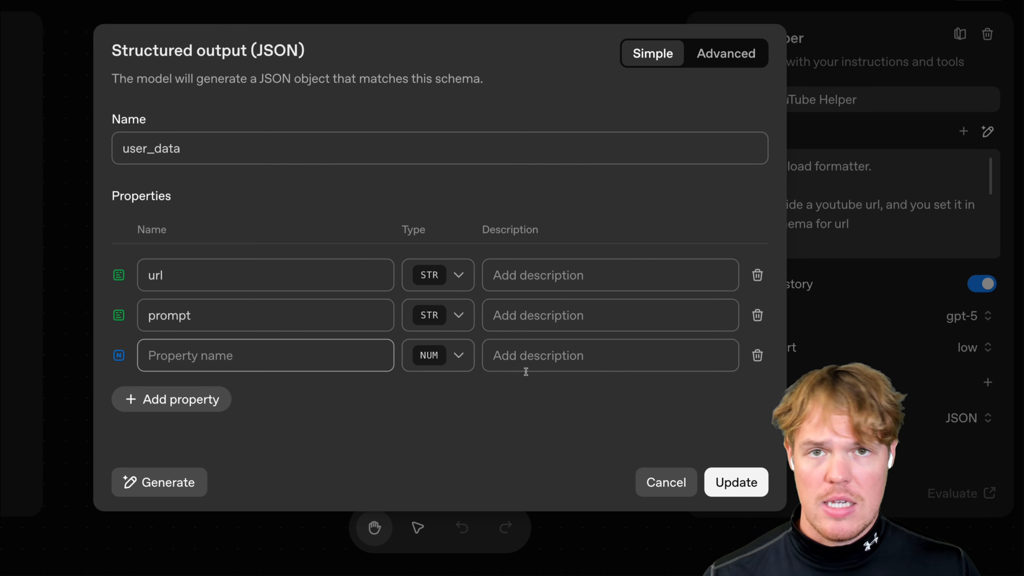
{"action": "left_click", "coordinate": [757, 355]}
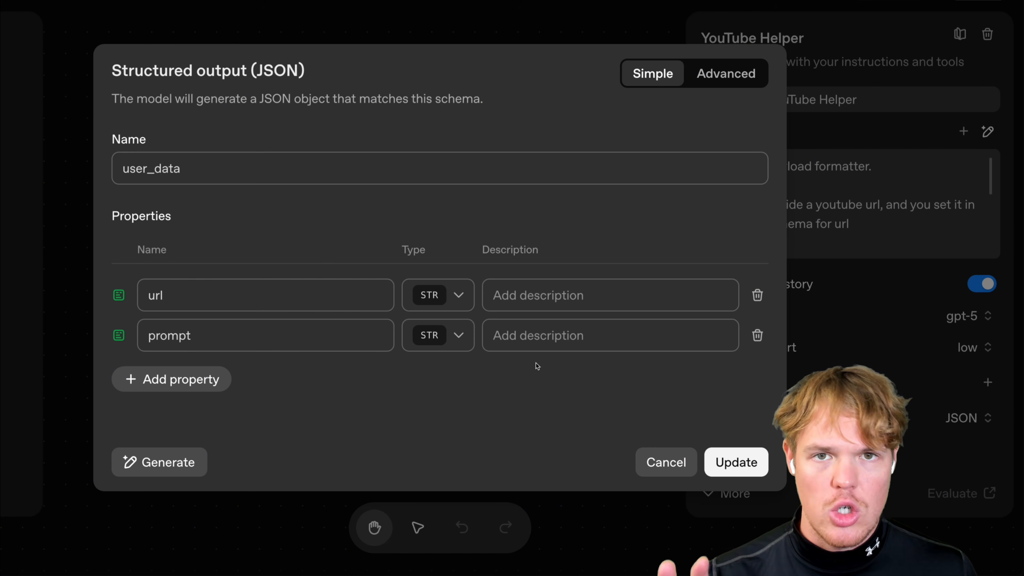
{"action": "left_click", "coordinate": [445, 337]}
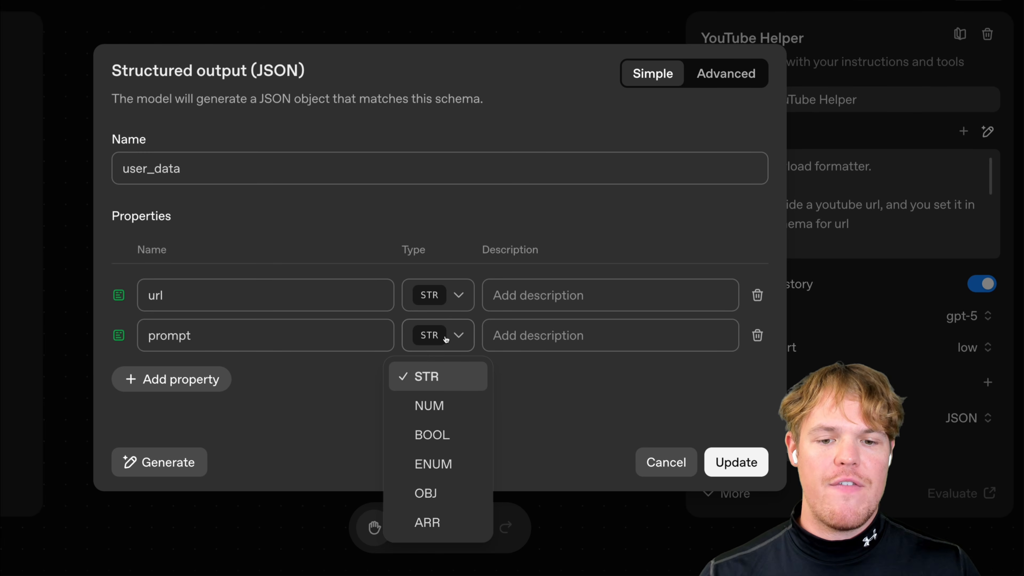
{"action": "left_click", "coordinate": [467, 405]}
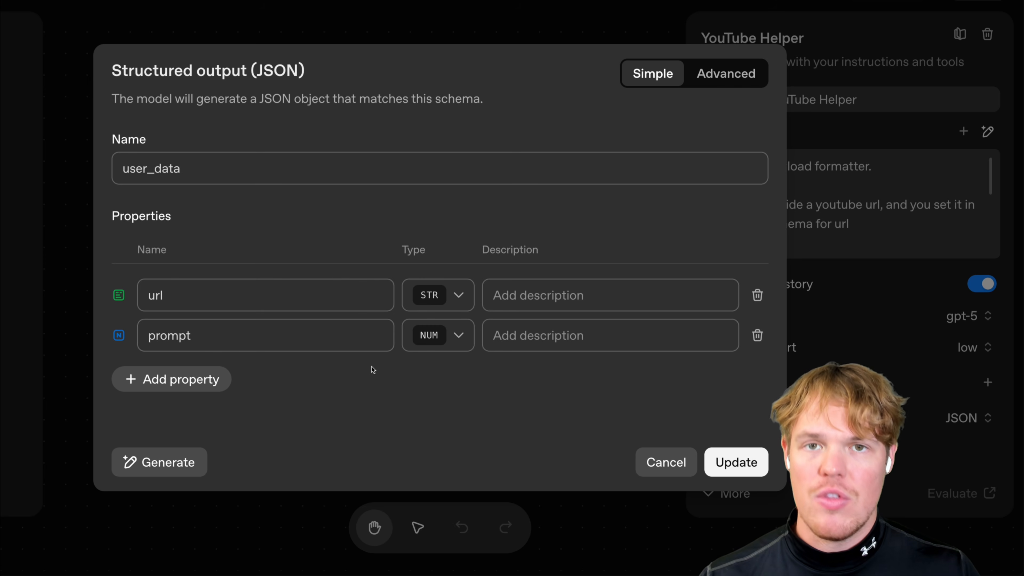
{"action": "left_click", "coordinate": [441, 338]}
{"action": "left_click", "coordinate": [448, 372]}
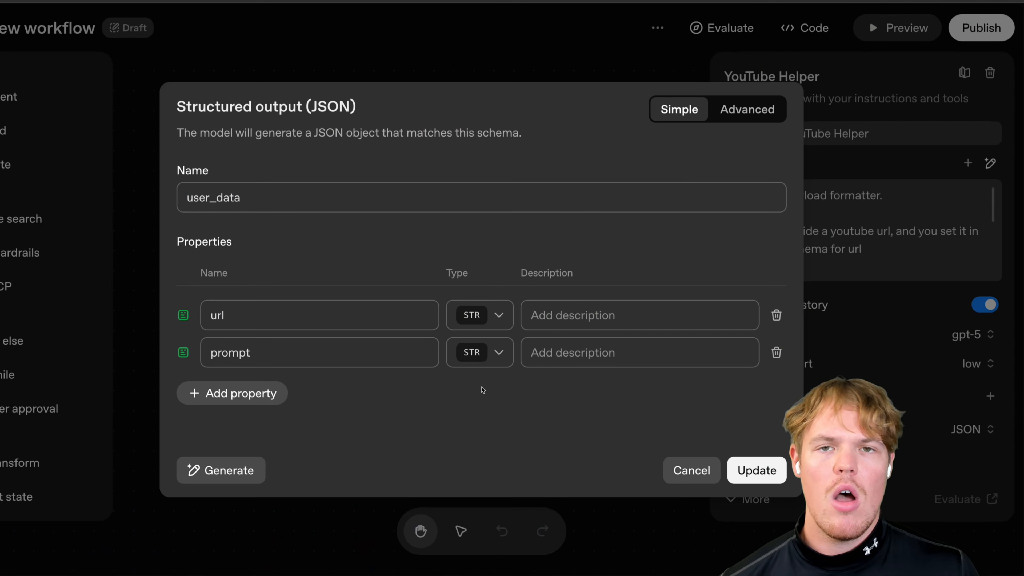
- Check the url and prompt property names and save the user_data schema to the YouTube Helper agent
{"action": "left_click_drag", "start_coordinate": [242, 316], "coordinate": [194, 315]}
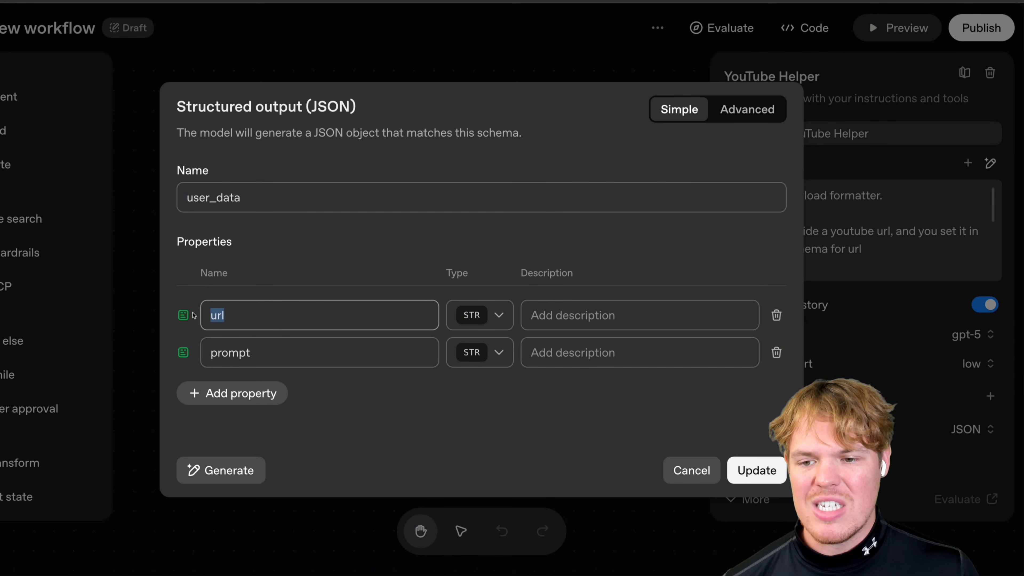
{"action": "left_click_drag", "start_coordinate": [280, 352], "coordinate": [198, 352]}
{"action": "left_click", "coordinate": [444, 405]}
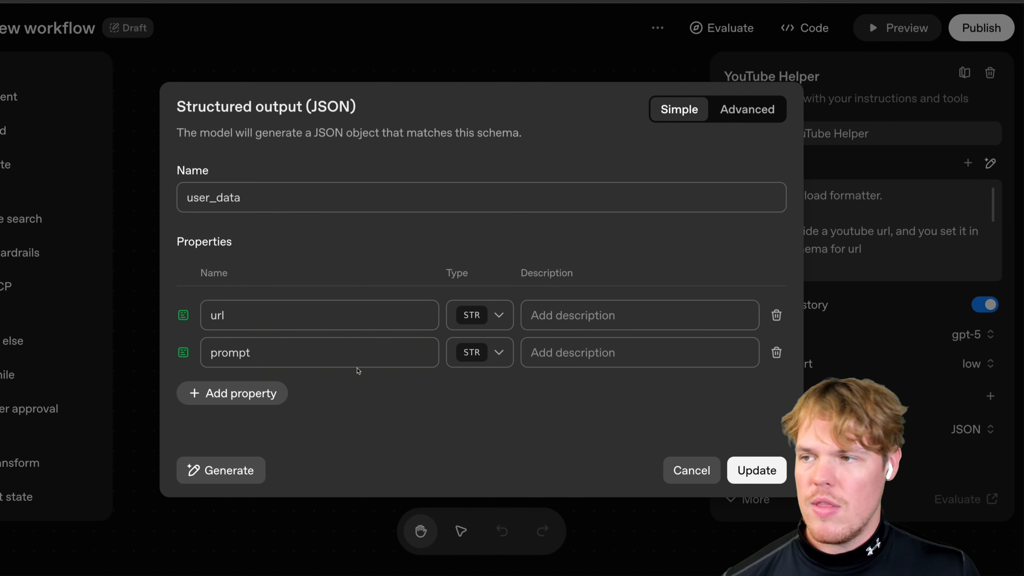
{"action": "left_click_drag", "start_coordinate": [301, 353], "coordinate": [222, 357]}
{"action": "left_click", "coordinate": [408, 381]}
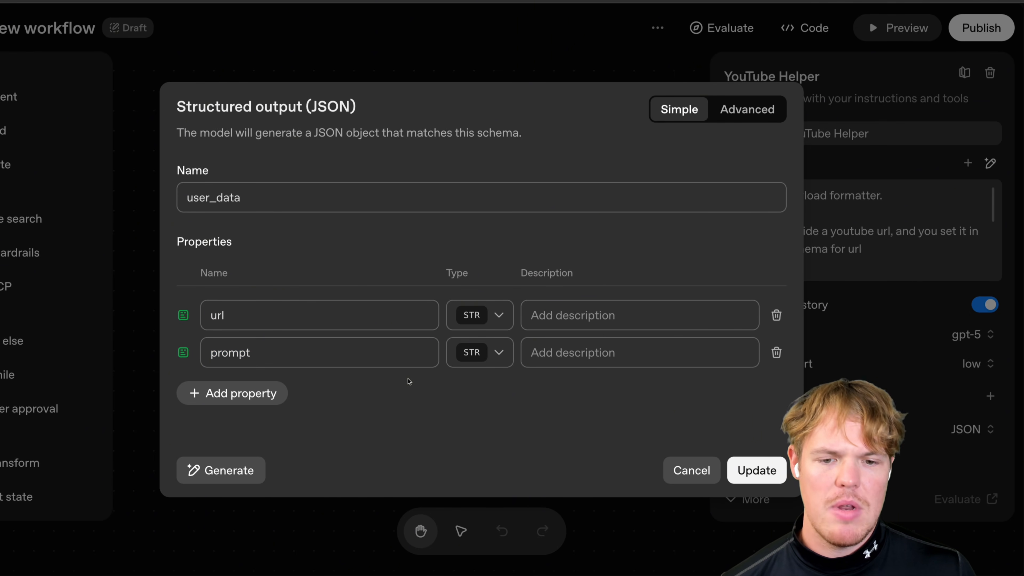
{"action": "left_click_drag", "start_coordinate": [314, 321], "coordinate": [206, 322]}
{"action": "left_click", "coordinate": [596, 426]}
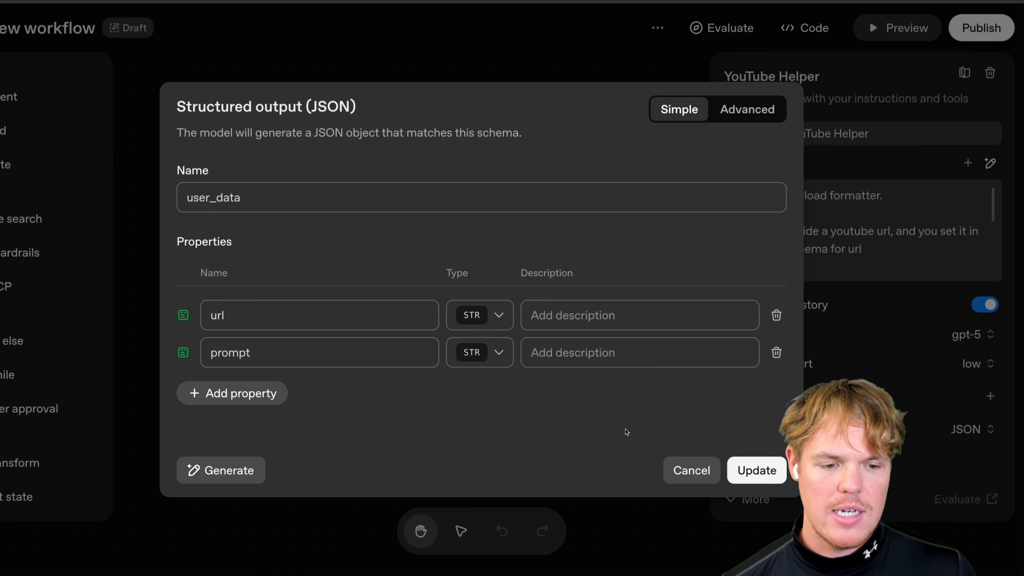
{"action": "left_click", "coordinate": [754, 470]}
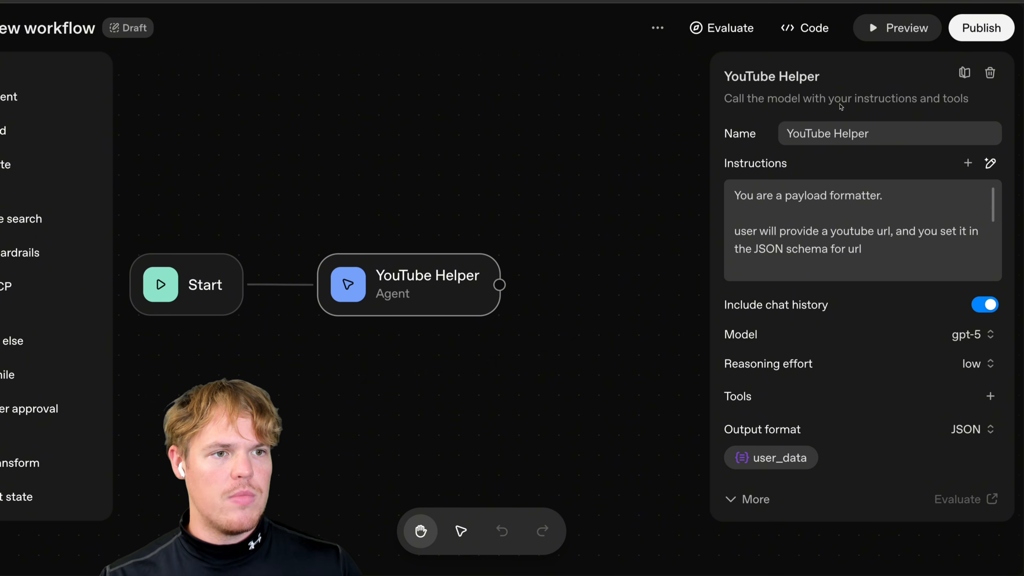
{"action": "left_click", "coordinate": [878, 27]}
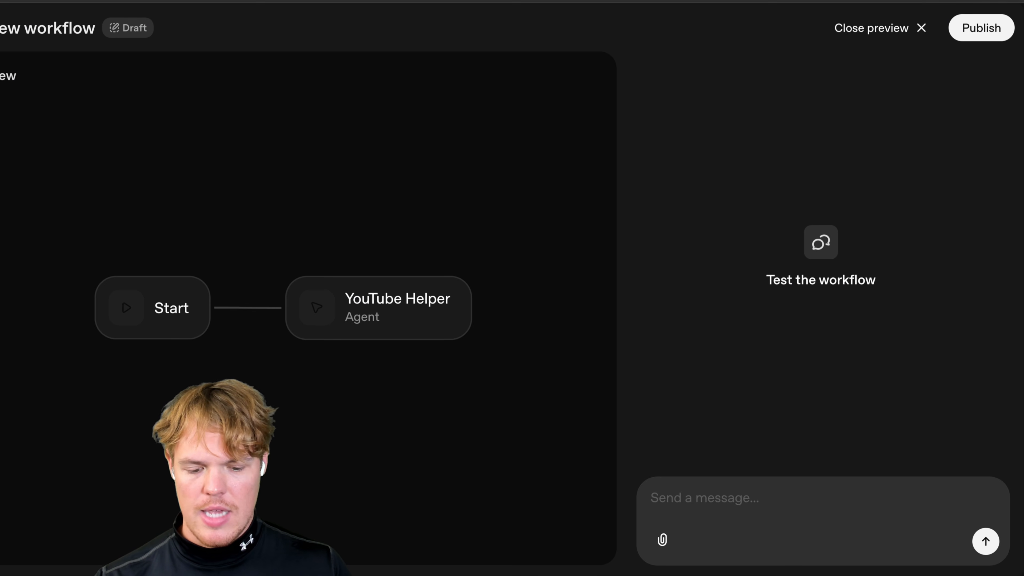
{"action": "type", "text": "Best part about this video https://youtu.be/wmpKpoK-alc"}
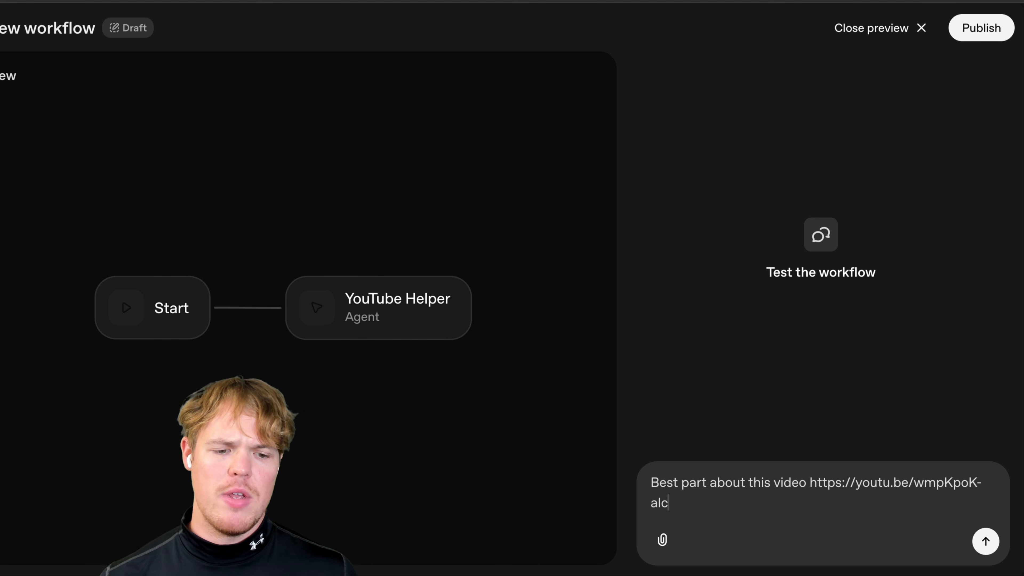
{"action": "key", "text": "Return"}
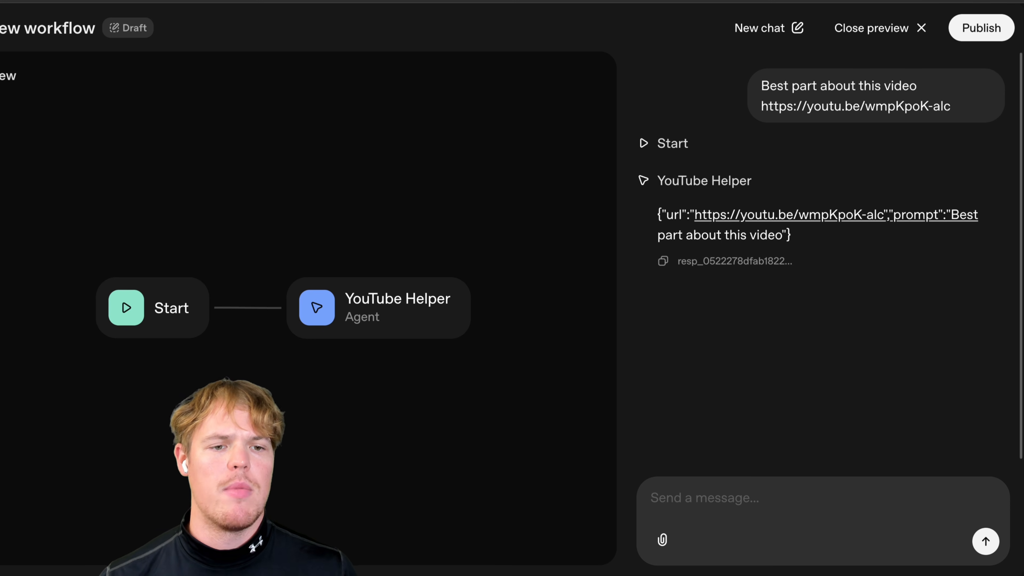
{"action": "left_click", "coordinate": [886, 29]}
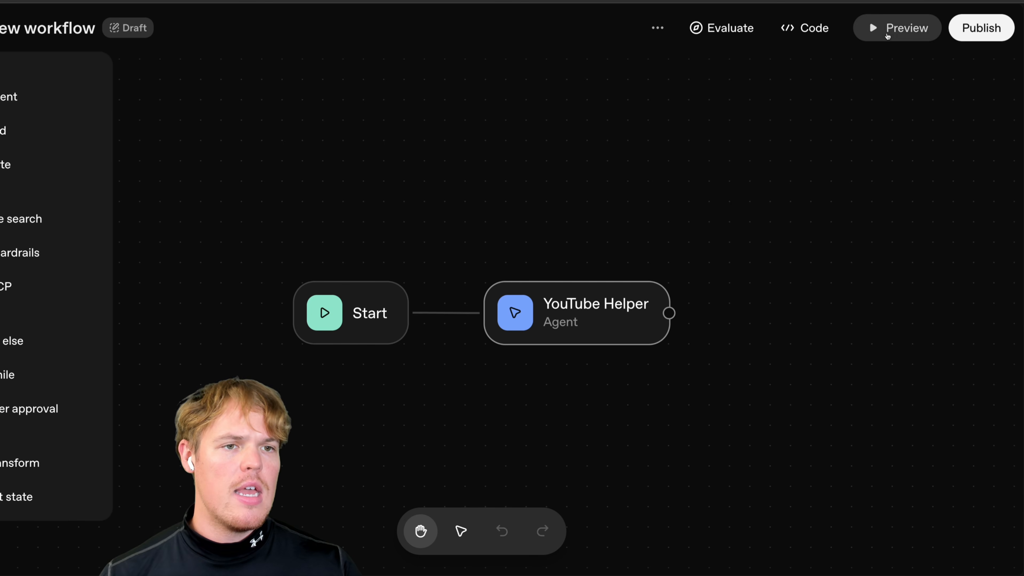
- Evaluate the workflow's latest trace and view the YouTube Helper response down to its output
{"action": "left_click", "coordinate": [744, 27]}
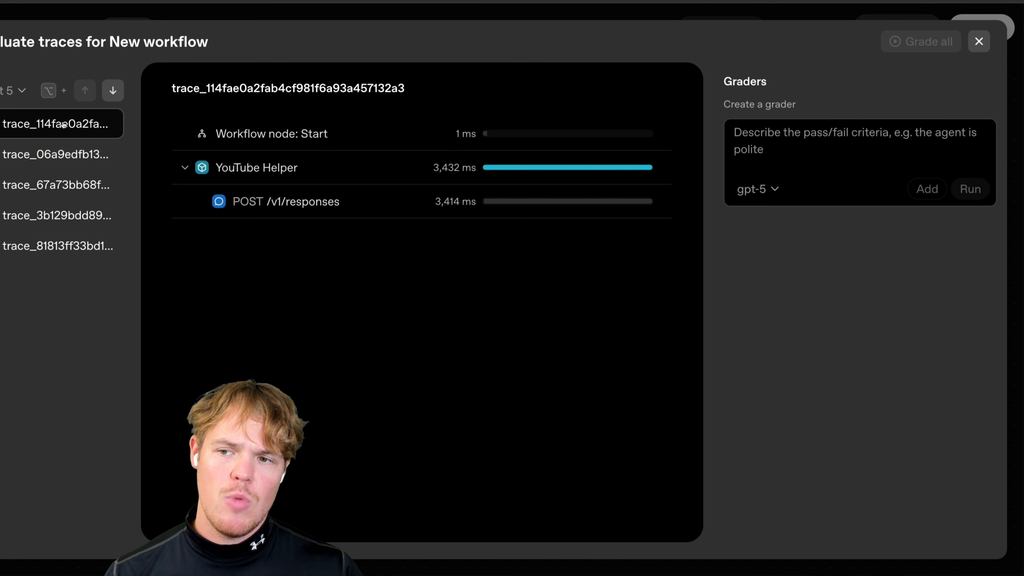
{"action": "left_click", "coordinate": [286, 201]}
{"action": "scroll", "coordinate": [375, 282], "scroll_direction": "down", "scroll_amount": 10}
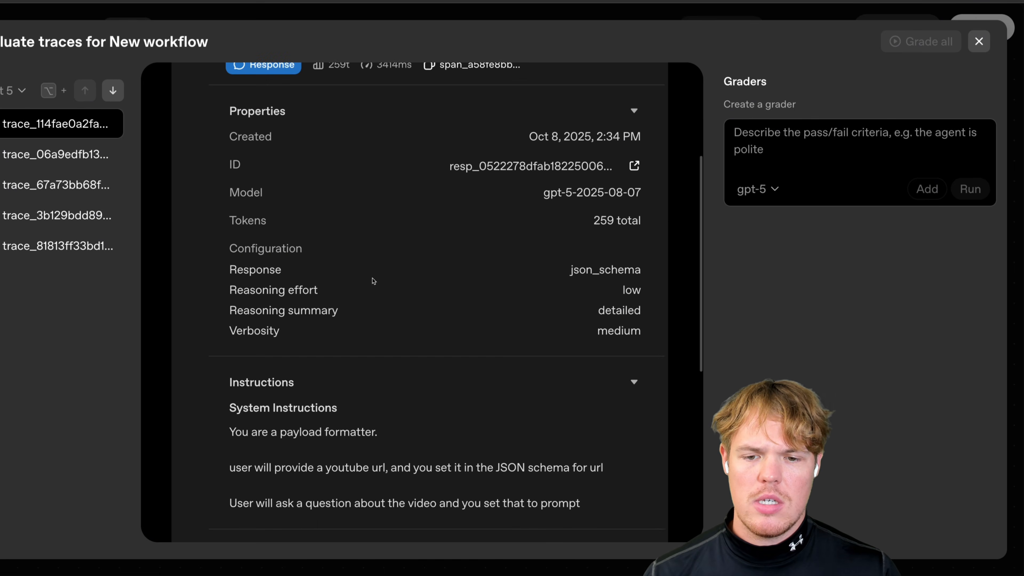
{"action": "scroll", "coordinate": [376, 282], "scroll_direction": "down", "scroll_amount": 4}
- Examine the assistant's JSON output in the trace, checking the url and prompt keys and their values
{"action": "triple_click", "coordinate": [378, 423]}
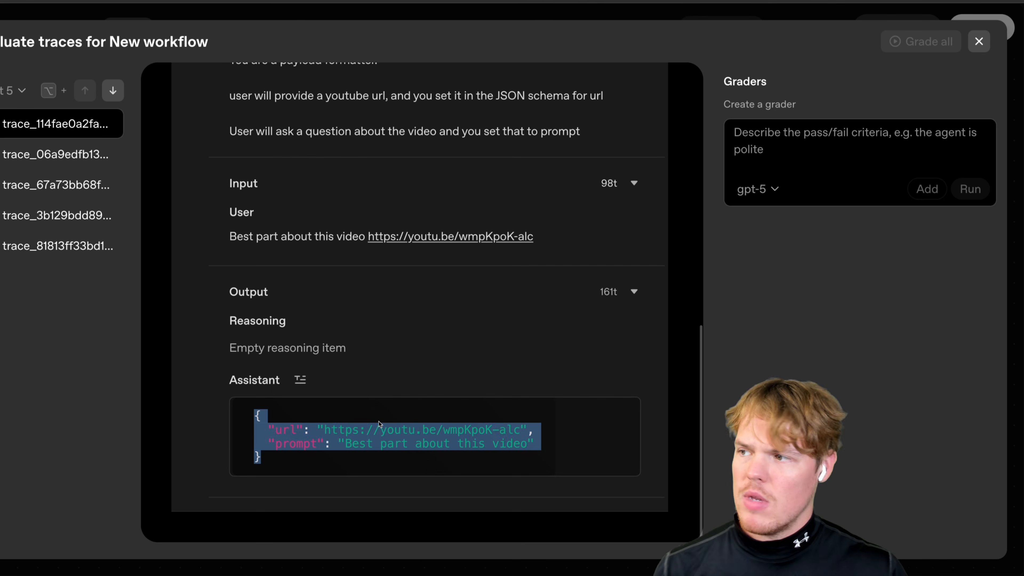
{"action": "left_click", "coordinate": [393, 428]}
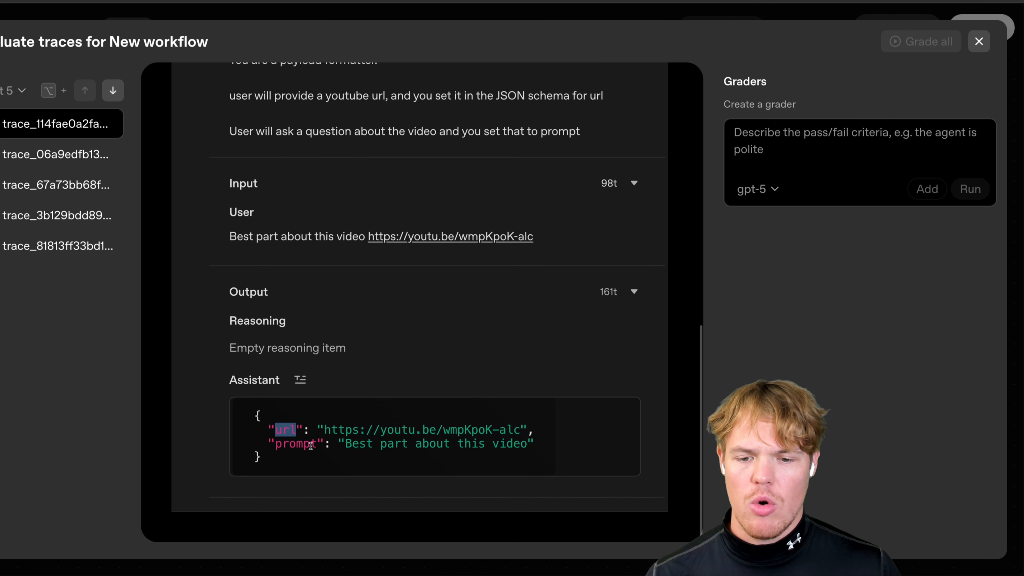
{"action": "double_click", "coordinate": [411, 443]}
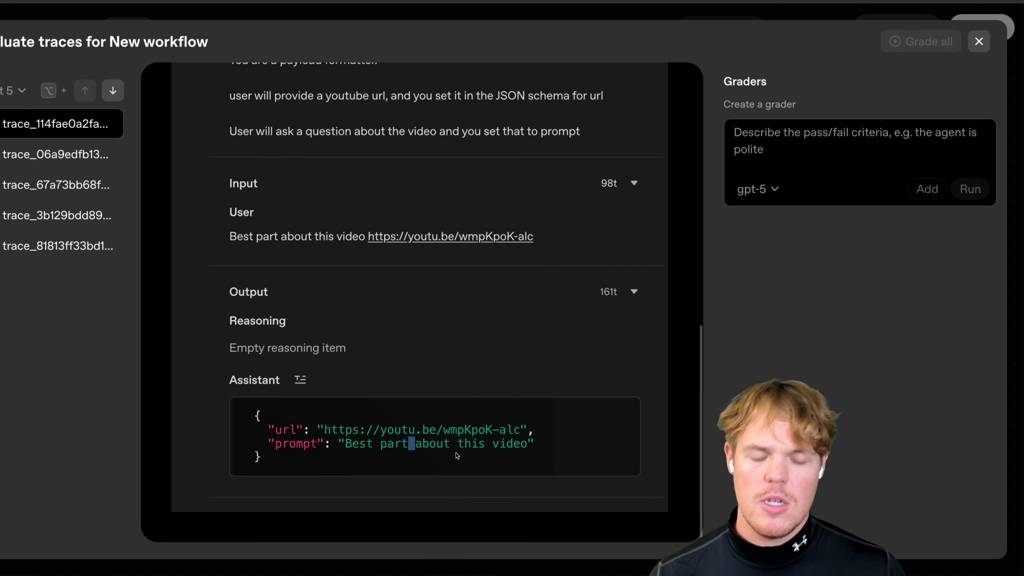
{"action": "left_click", "coordinate": [311, 457]}
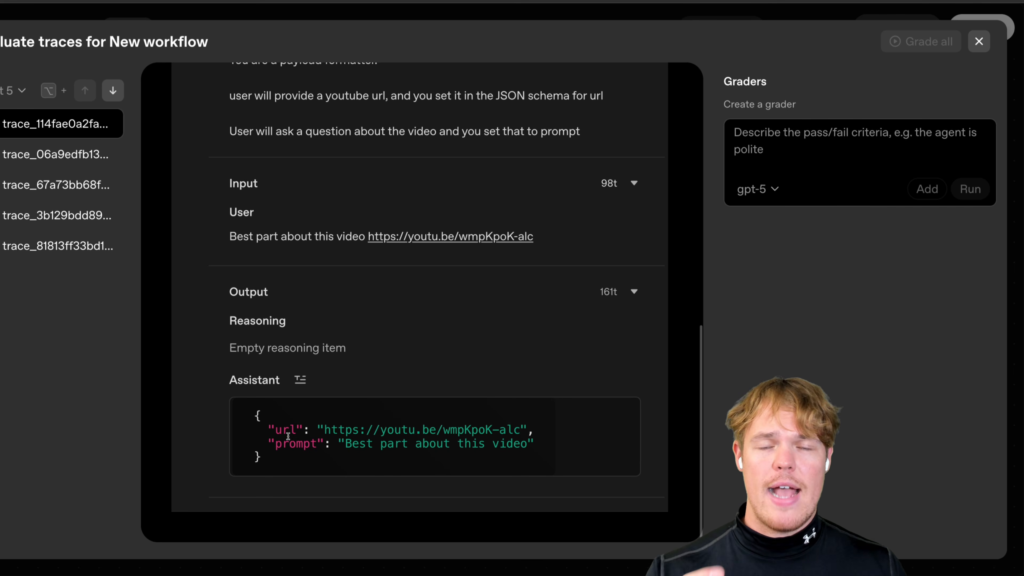
{"action": "left_click_drag", "start_coordinate": [272, 462], "coordinate": [244, 424]}
{"action": "left_click", "coordinate": [245, 422]}
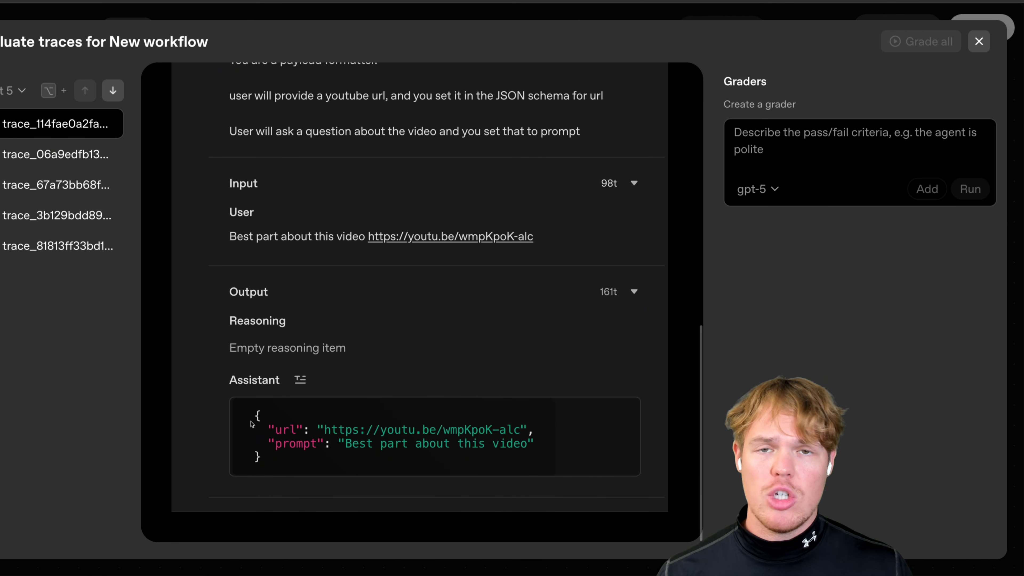
{"action": "left_click_drag", "start_coordinate": [268, 458], "coordinate": [254, 417]}
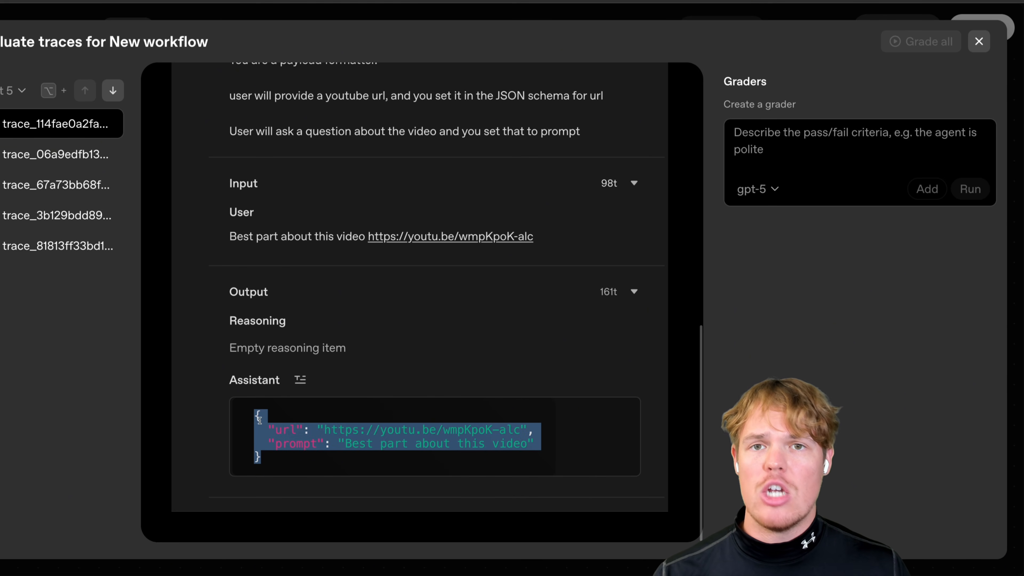
{"action": "left_click_drag", "start_coordinate": [268, 459], "coordinate": [244, 418]}
{"action": "double_click", "coordinate": [282, 463]}
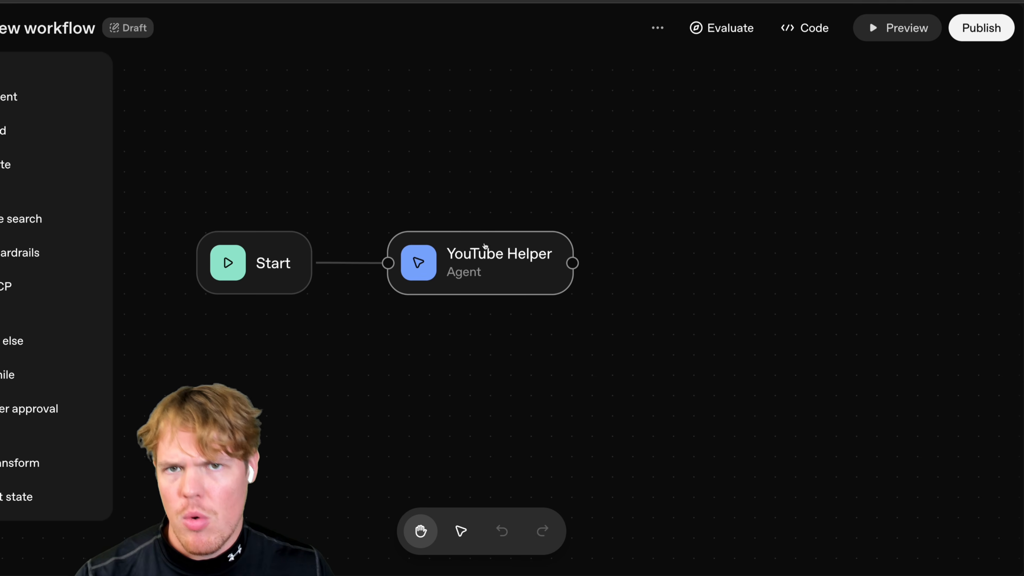
- Add a new Agent node after the YouTube Helper and connect the YouTube Helper's output to it
{"action": "left_click_drag", "start_coordinate": [617, 195], "coordinate": [420, 228]}
{"action": "scroll", "coordinate": [565, 211], "scroll_direction": "down", "scroll_amount": 3}
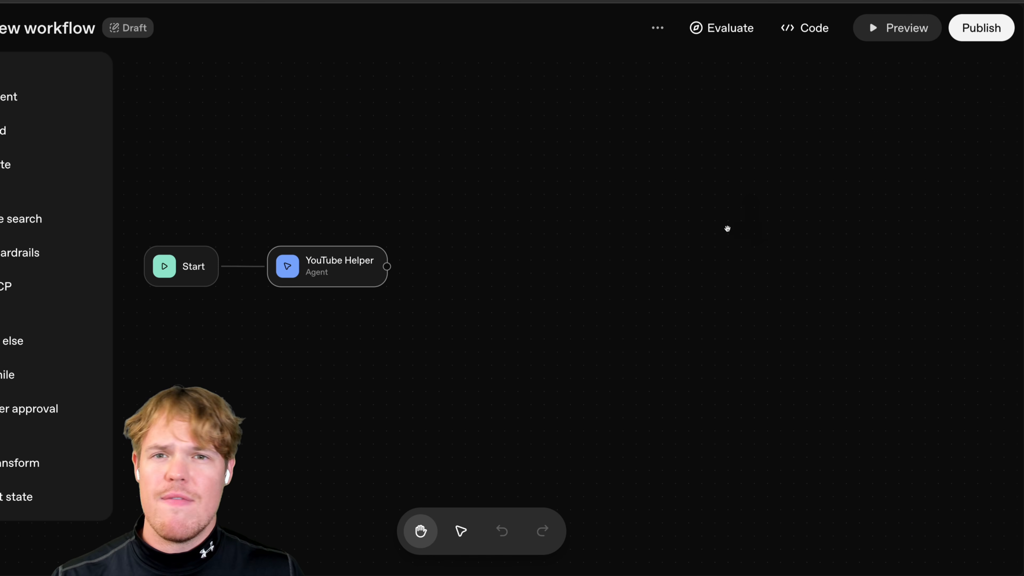
{"action": "scroll", "coordinate": [551, 194], "scroll_direction": "left", "scroll_amount": 2}
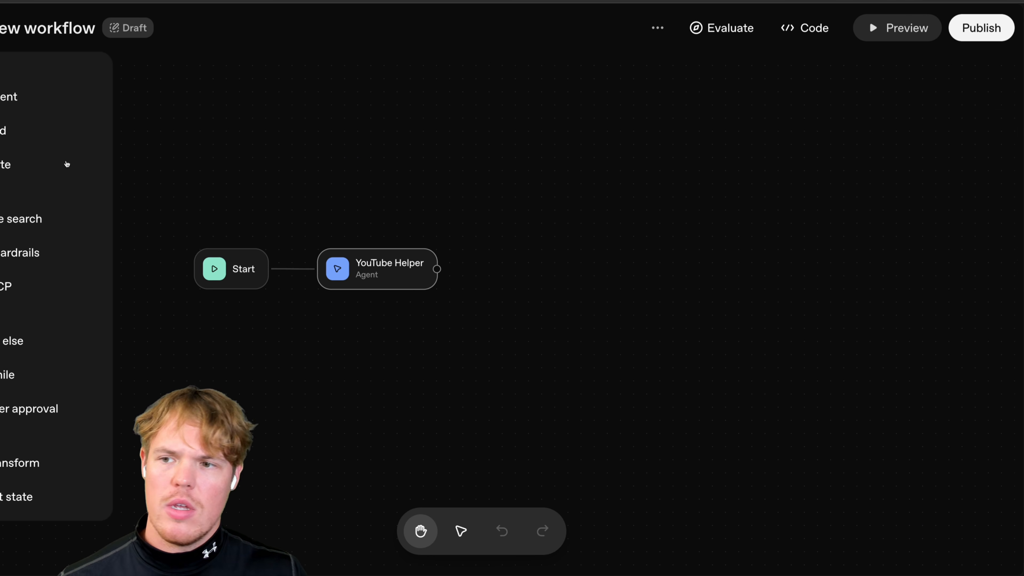
{"action": "left_click_drag", "start_coordinate": [14, 96], "coordinate": [610, 262]}
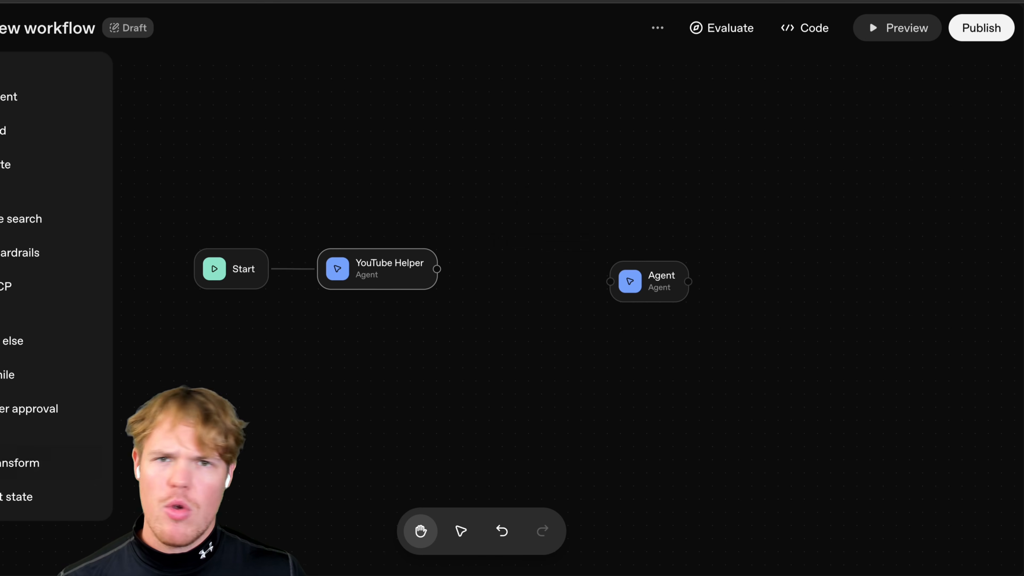
{"action": "scroll", "coordinate": [331, 404], "scroll_direction": "right", "scroll_amount": 2}
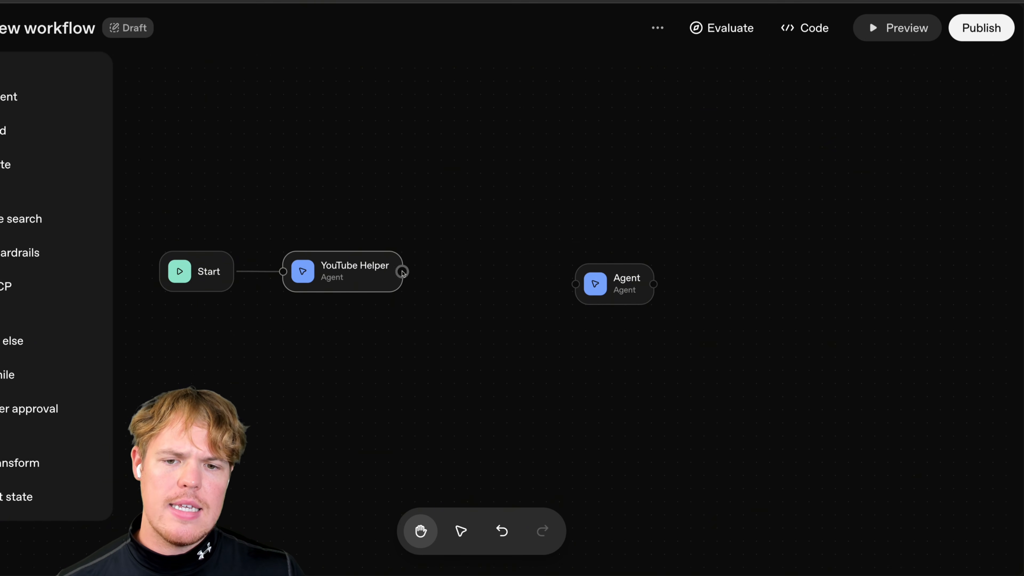
{"action": "left_click_drag", "start_coordinate": [402, 271], "coordinate": [499, 281]}
- Add three more Agent nodes to the canvas beyond the Agent connected to YouTube Helper
{"action": "scroll", "coordinate": [365, 336], "scroll_direction": "right", "scroll_amount": 5}
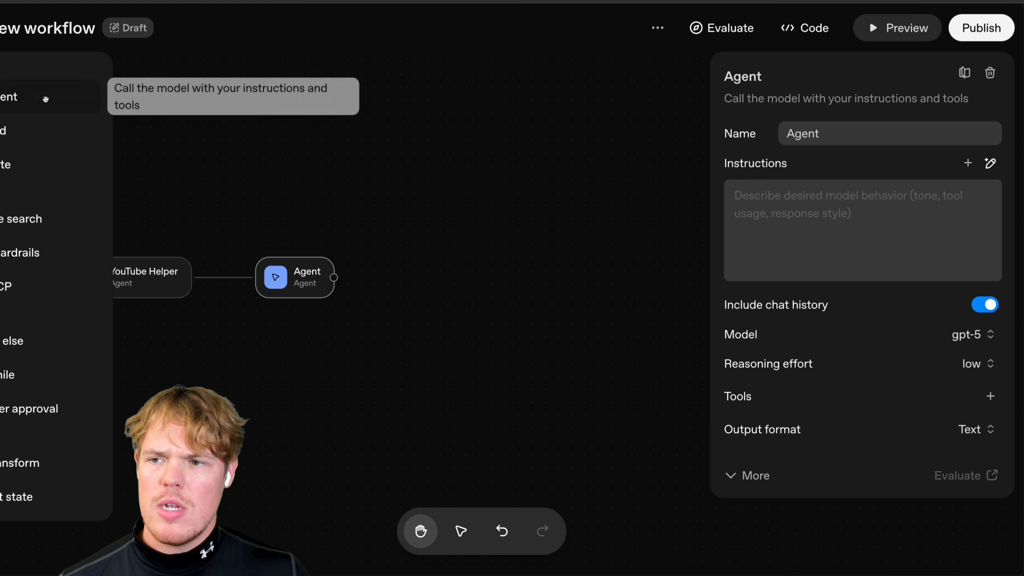
{"action": "left_click_drag", "start_coordinate": [28, 94], "coordinate": [502, 285]}
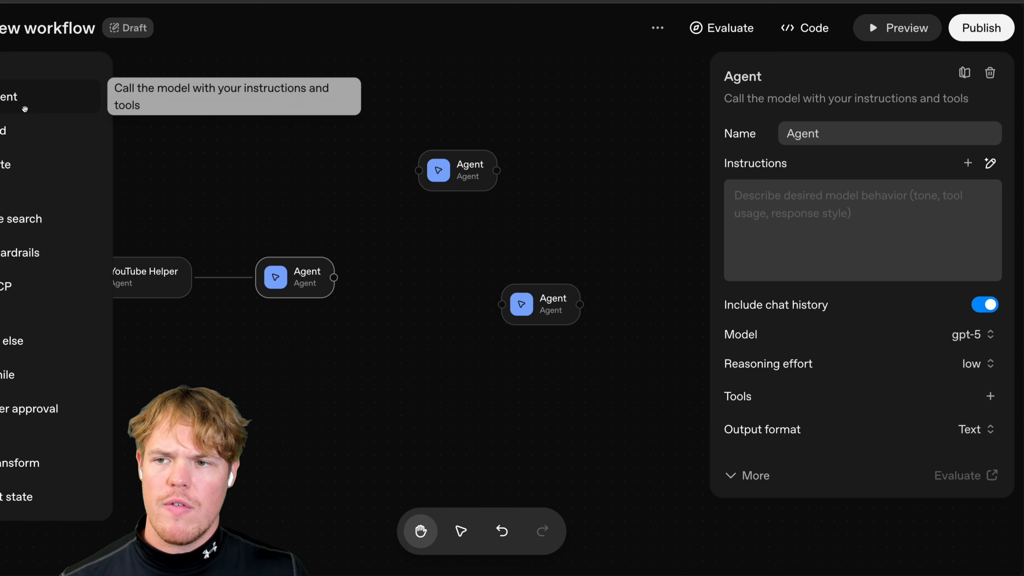
{"action": "left_click_drag", "start_coordinate": [92, 101], "coordinate": [403, 208]}
{"action": "scroll", "coordinate": [370, 248], "scroll_direction": "left", "scroll_amount": 4}
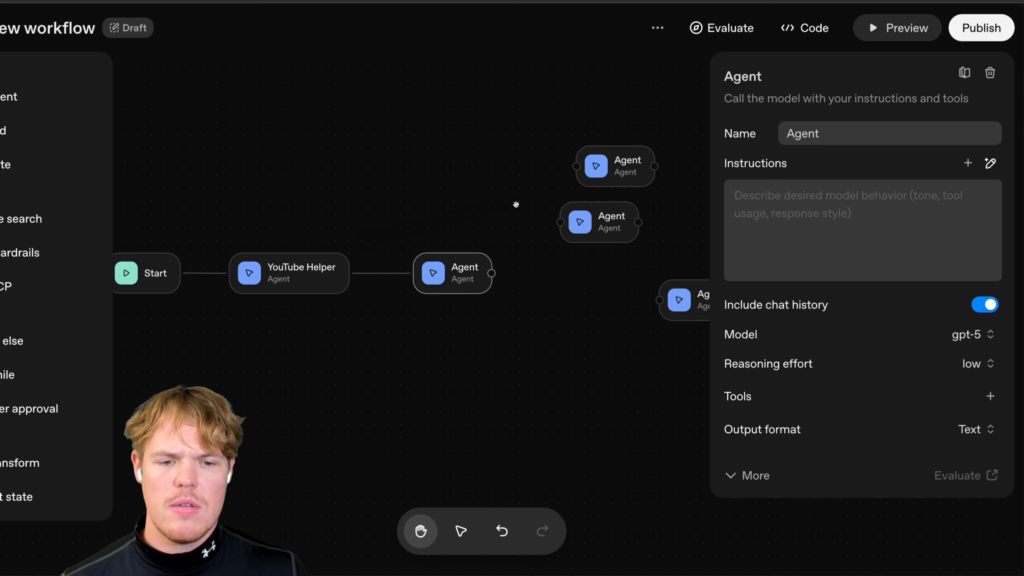
{"action": "left_click_drag", "start_coordinate": [516, 205], "coordinate": [377, 205]}
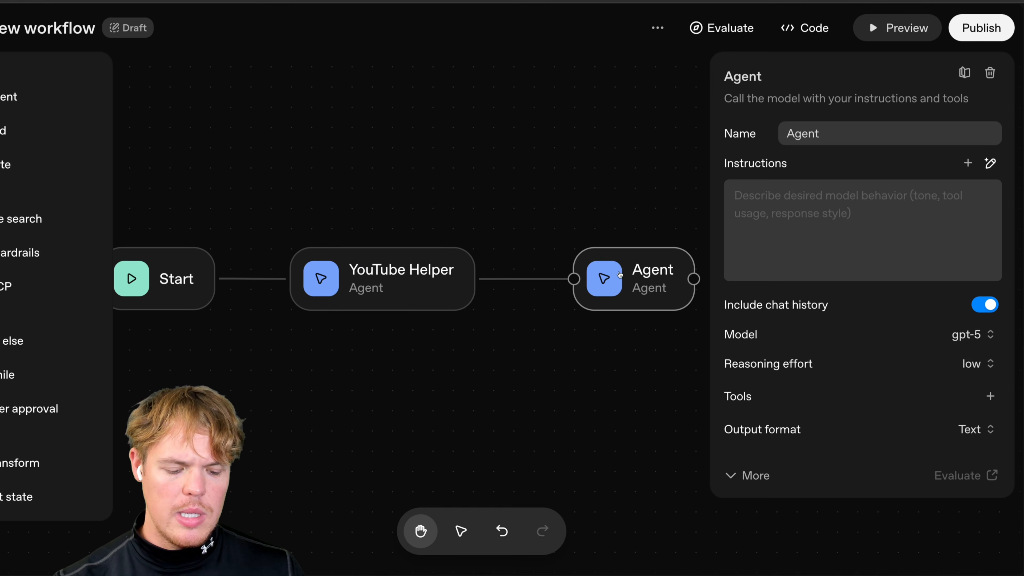
- Delete the Agent node following YouTube Helper and connect a new Set state node in its place
{"action": "key", "text": "Delete"}
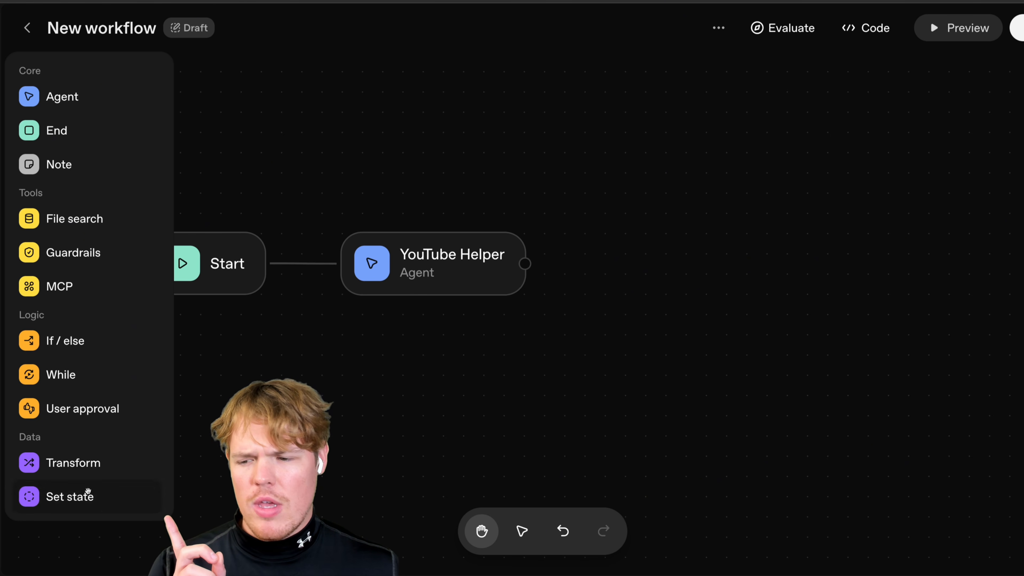
{"action": "left_click_drag", "start_coordinate": [69, 497], "coordinate": [702, 306]}
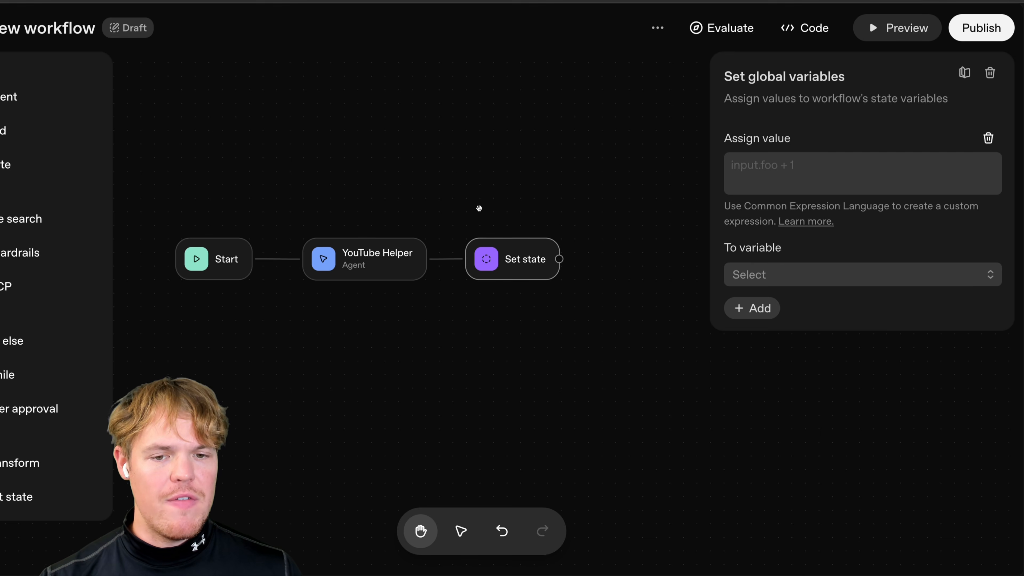
{"action": "scroll", "coordinate": [477, 208], "scroll_direction": "up", "scroll_amount": 3}
{"action": "left_click_drag", "start_coordinate": [476, 208], "coordinate": [498, 212]}
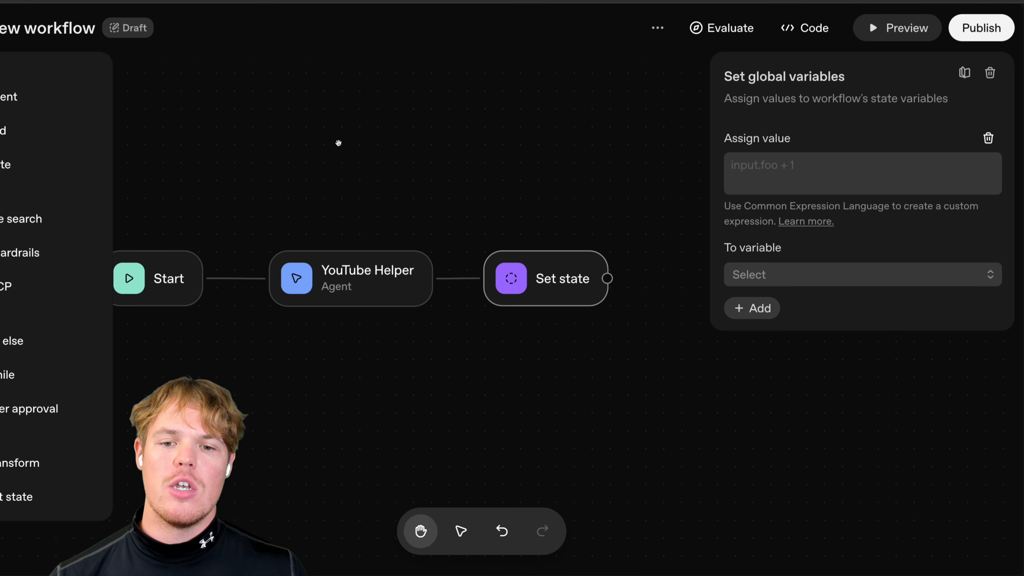
{"action": "left_click_drag", "start_coordinate": [338, 142], "coordinate": [440, 145]}
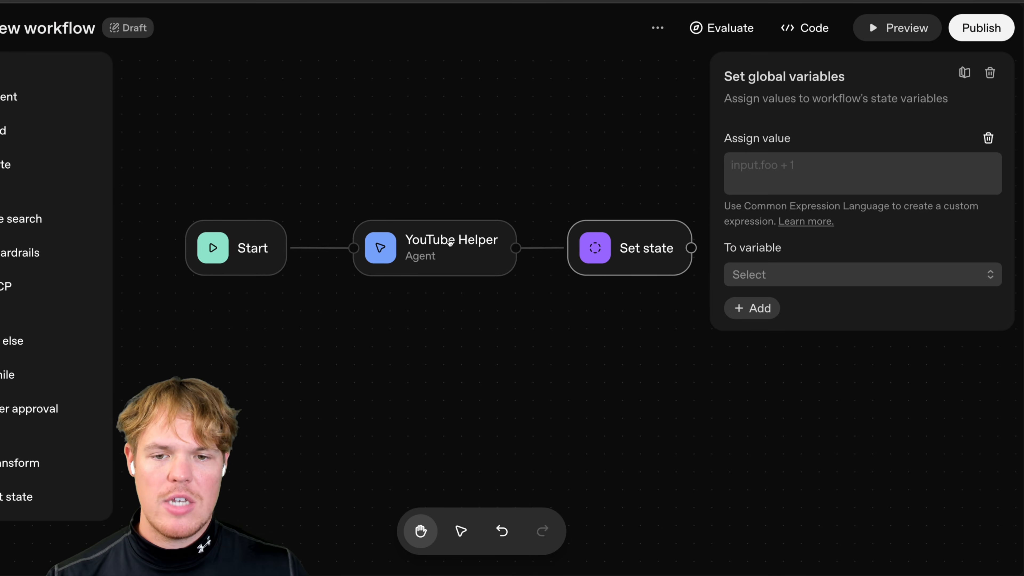
- Open the YouTube Helper's user_data output schema and review its url and prompt properties
{"action": "left_click", "coordinate": [447, 242]}
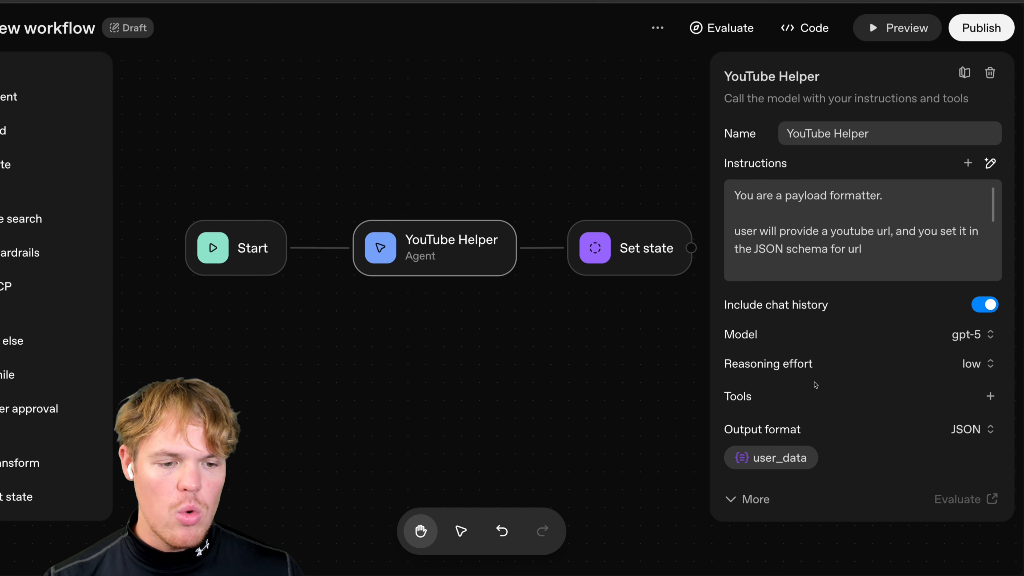
{"action": "left_click", "coordinate": [779, 459]}
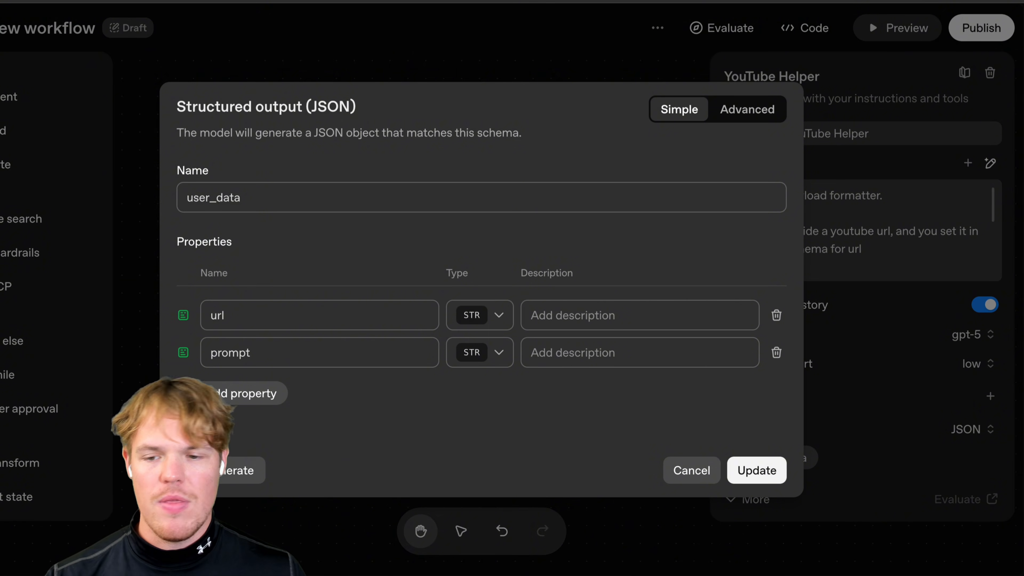
{"action": "left_click", "coordinate": [244, 317]}
{"action": "left_click_drag", "start_coordinate": [267, 354], "coordinate": [204, 359]}
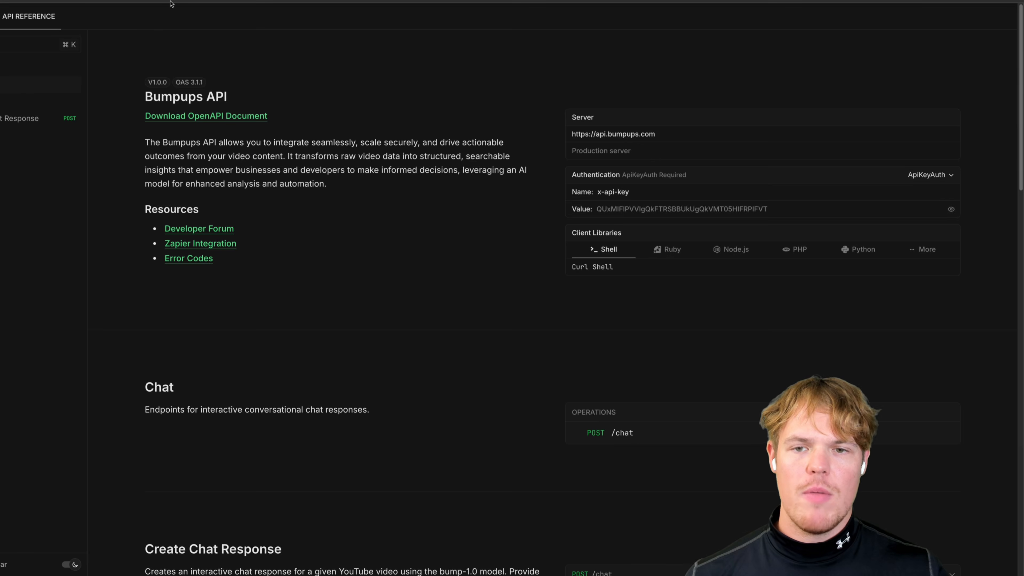
- Switch to the Bumpups API reference and examine the request bodies of Create Chat Response and Generate Timestamps
{"action": "scroll", "coordinate": [359, 229], "scroll_direction": "down", "scroll_amount": 2}
{"action": "scroll", "coordinate": [359, 229], "scroll_direction": "down", "scroll_amount": 8}
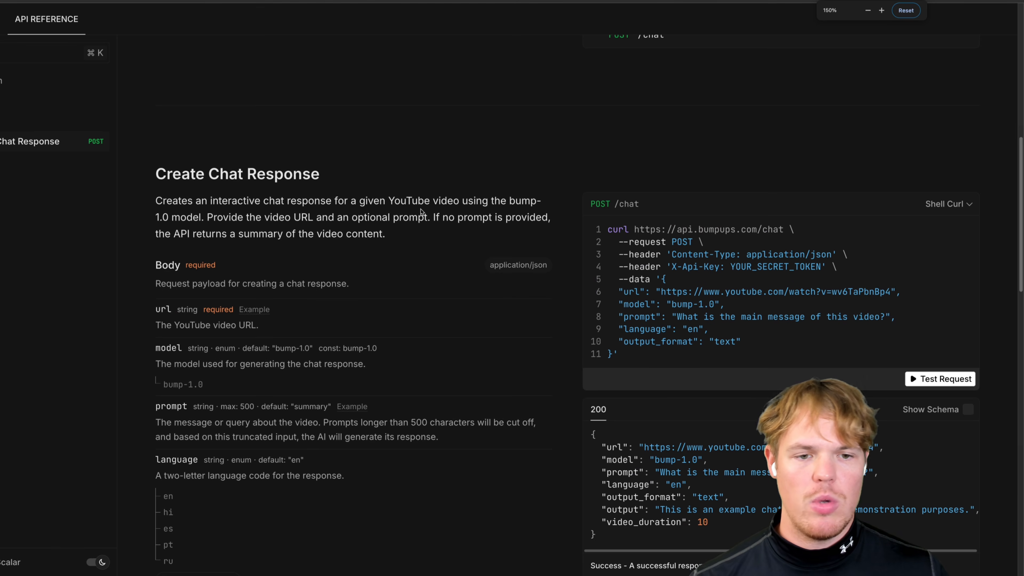
{"action": "key", "text": "super+equal"}
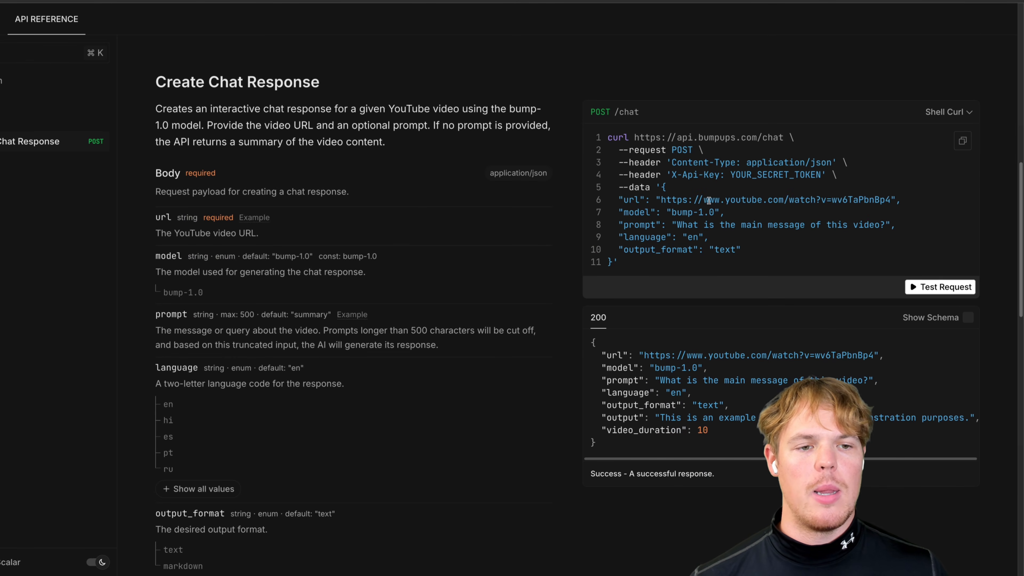
{"action": "left_click", "coordinate": [856, 213]}
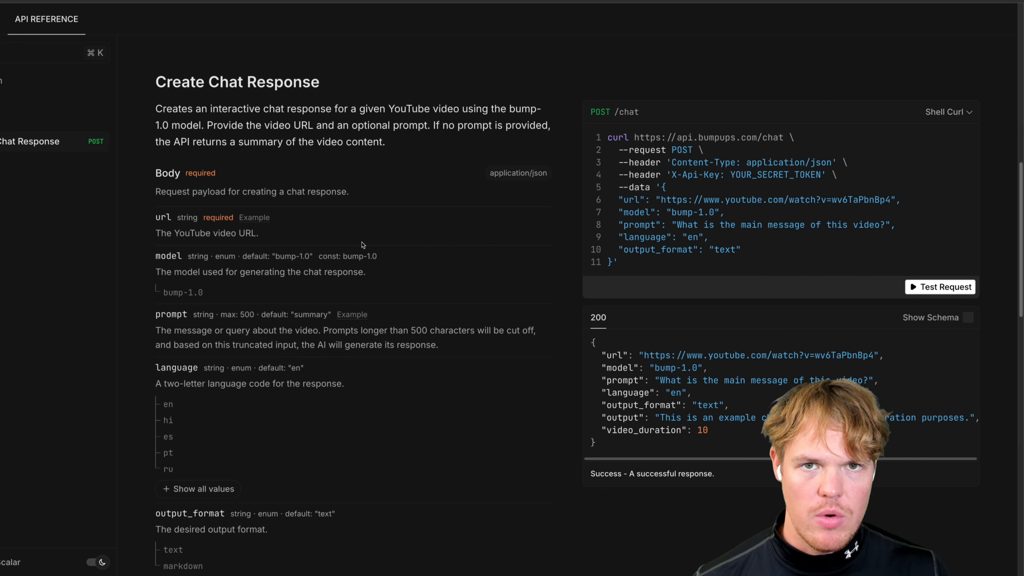
{"action": "left_click", "coordinate": [58, 166]}
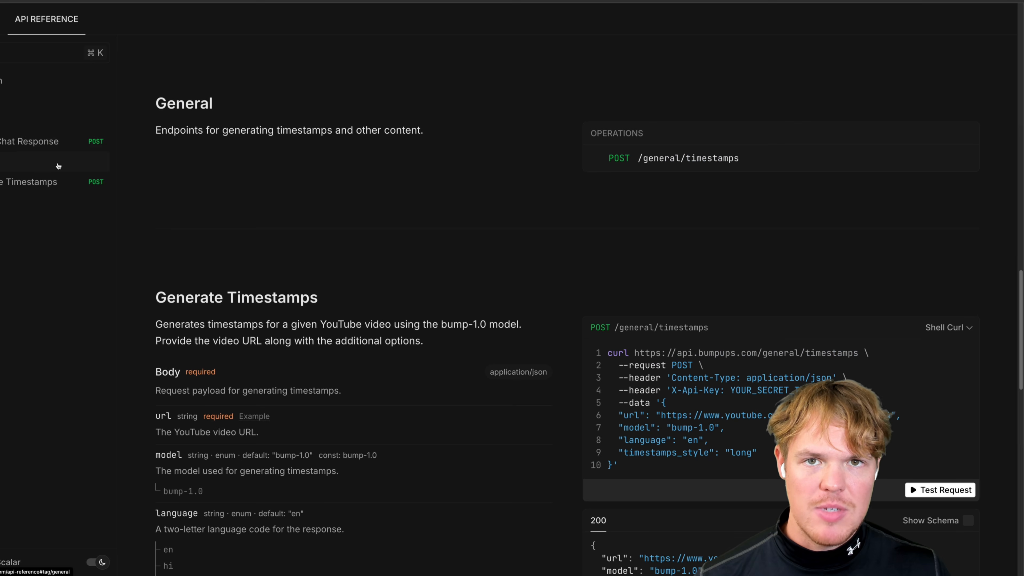
{"action": "left_click", "coordinate": [34, 186]}
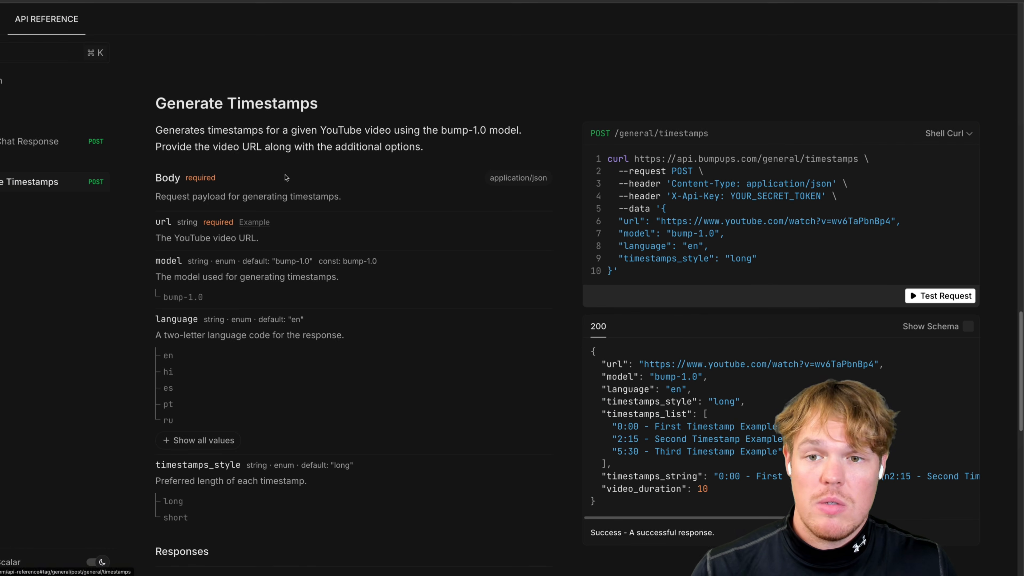
{"action": "scroll", "coordinate": [265, 162], "scroll_direction": "up", "scroll_amount": 10}
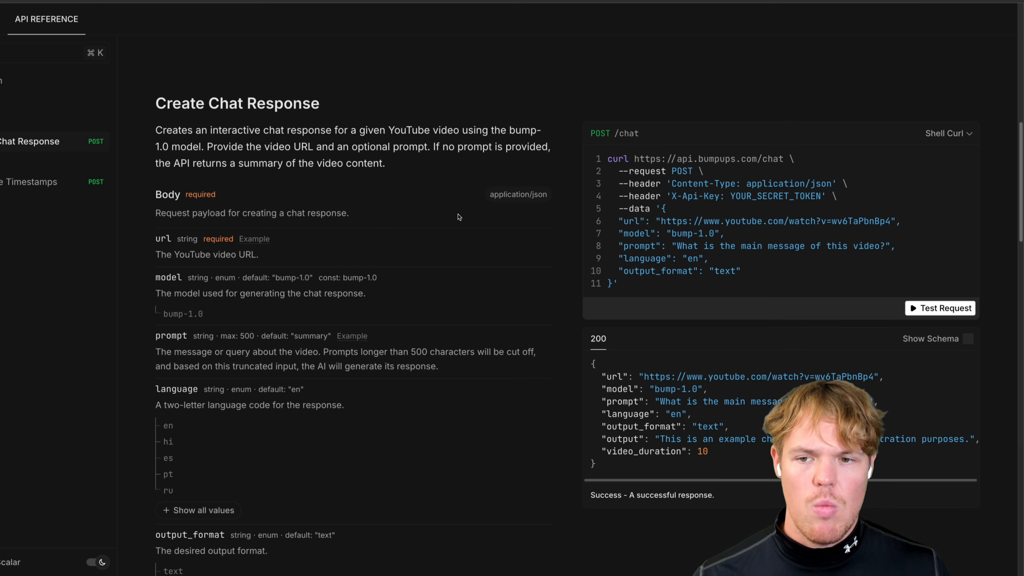
{"action": "scroll", "coordinate": [458, 215], "scroll_direction": "down", "scroll_amount": 1}
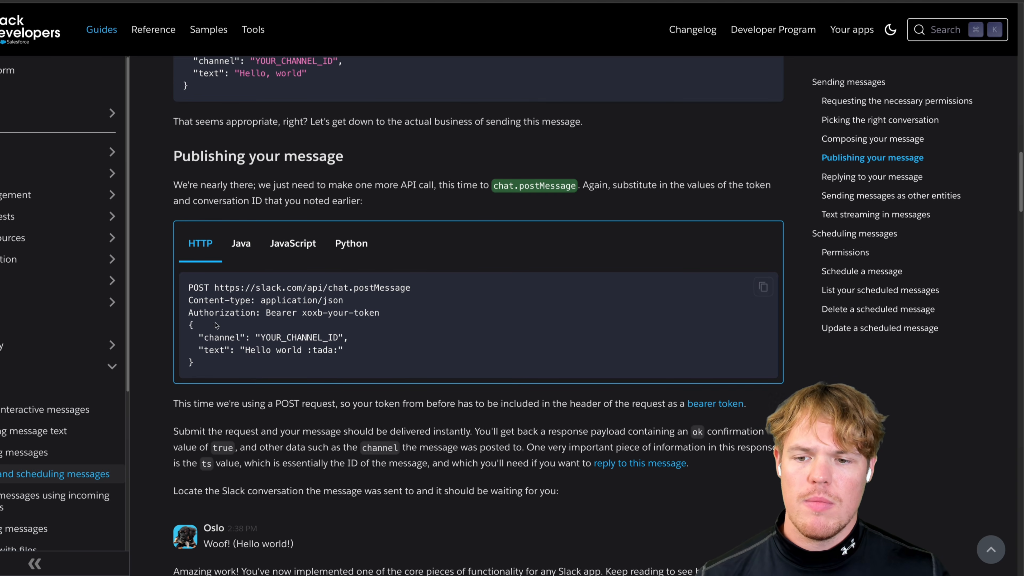
- Compare the channel and text fields in Slack's chat.postMessage docs with the url and model fields in Bumpups' Create Chat Response
{"action": "double_click", "coordinate": [219, 339]}
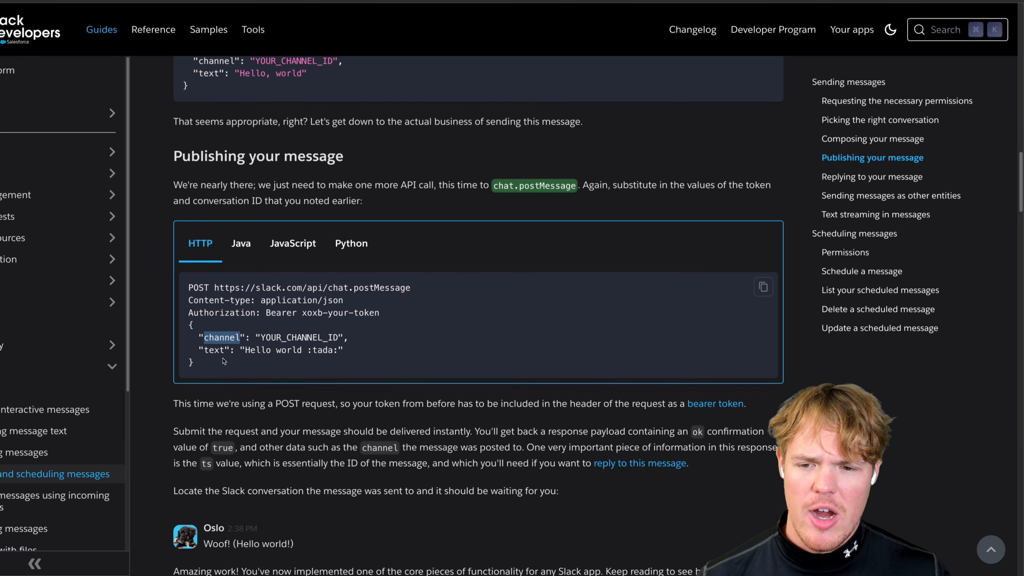
{"action": "double_click", "coordinate": [213, 350]}
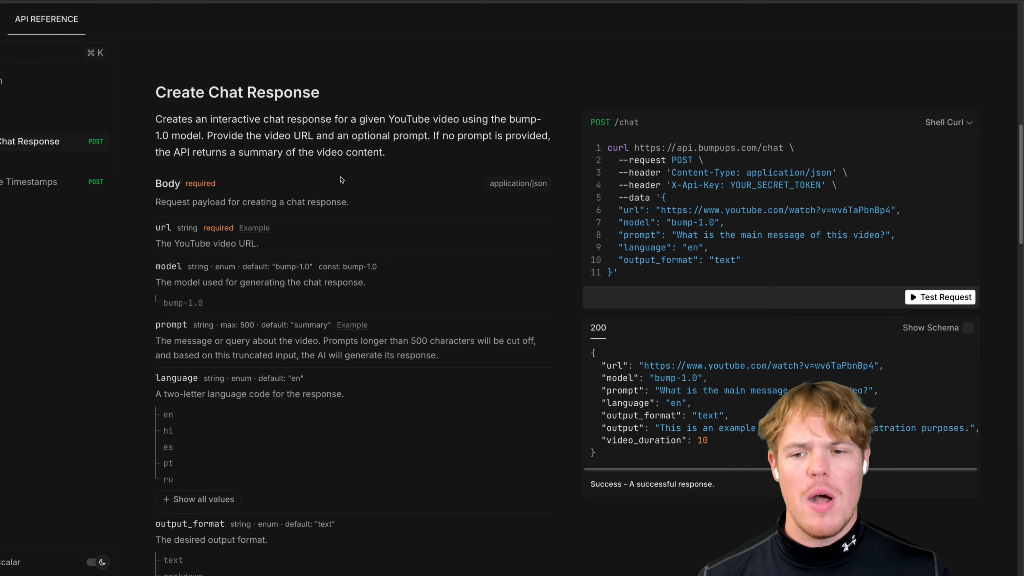
{"action": "scroll", "coordinate": [361, 197], "scroll_direction": "down", "scroll_amount": 2}
{"action": "scroll", "coordinate": [361, 197], "scroll_direction": "up", "scroll_amount": 1}
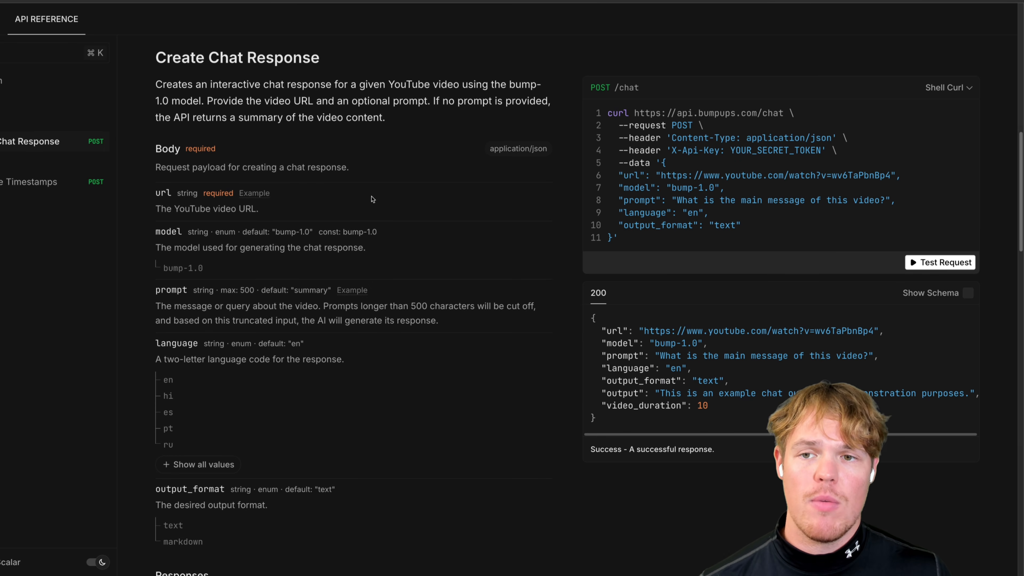
{"action": "double_click", "coordinate": [163, 193]}
{"action": "scroll", "coordinate": [301, 272], "scroll_direction": "down", "scroll_amount": 1}
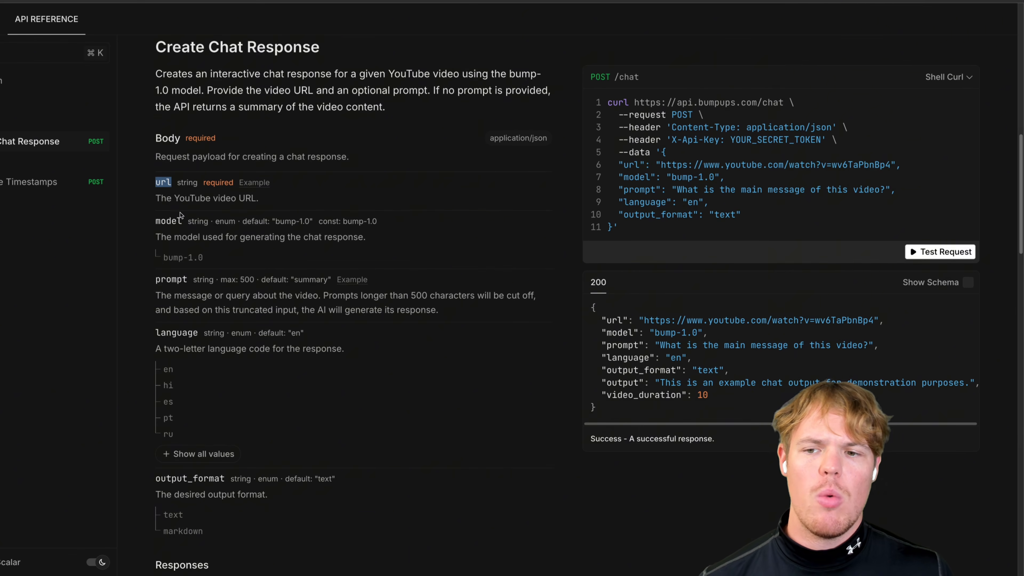
{"action": "double_click", "coordinate": [166, 221]}
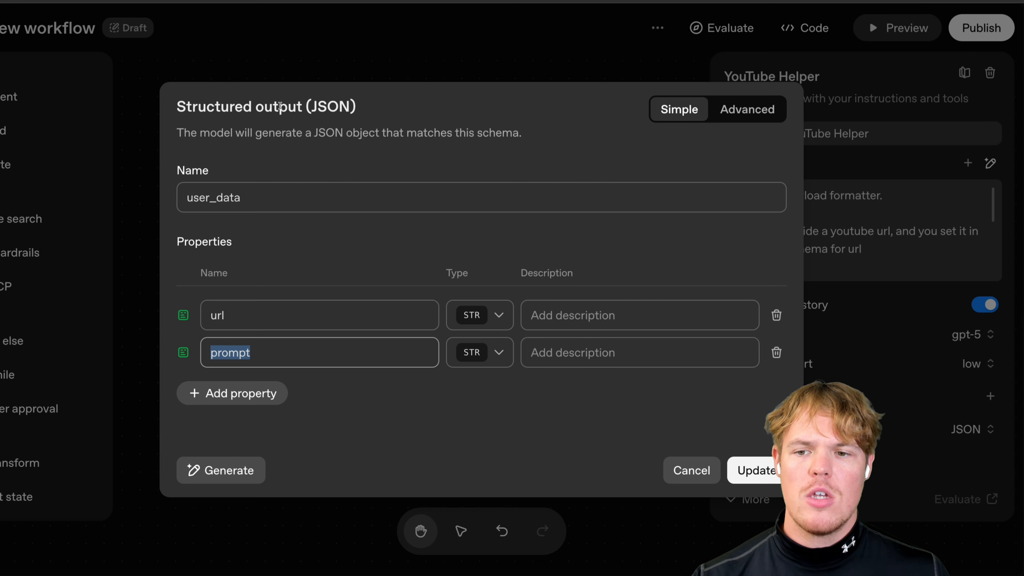
- Switch back to the workflow's user_data schema and add a property named model
{"action": "double_click", "coordinate": [236, 315]}
{"action": "double_click", "coordinate": [286, 355]}
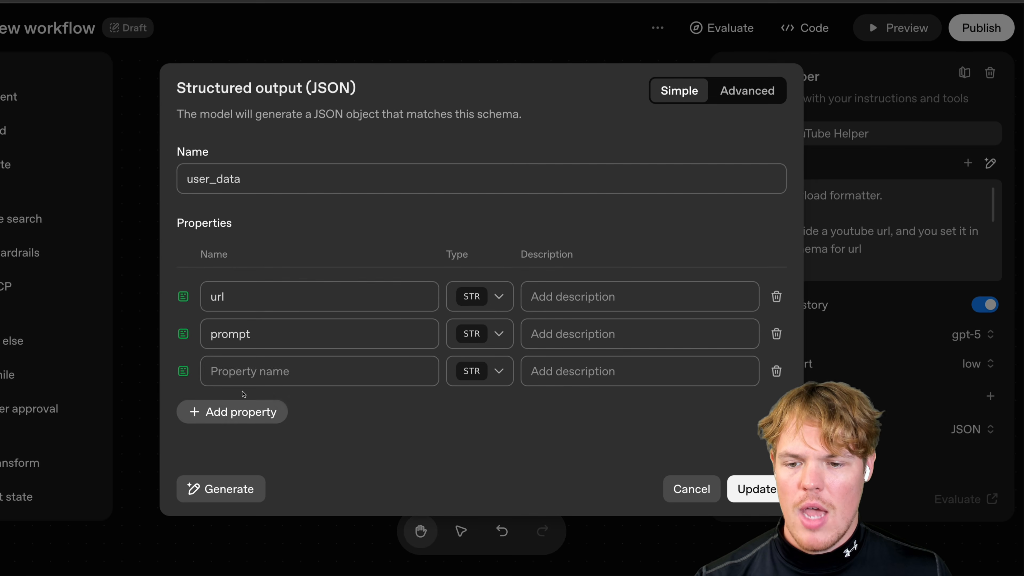
{"action": "left_click", "coordinate": [284, 375]}
{"action": "type", "text": "model"}
{"action": "left_click", "coordinate": [479, 375]}
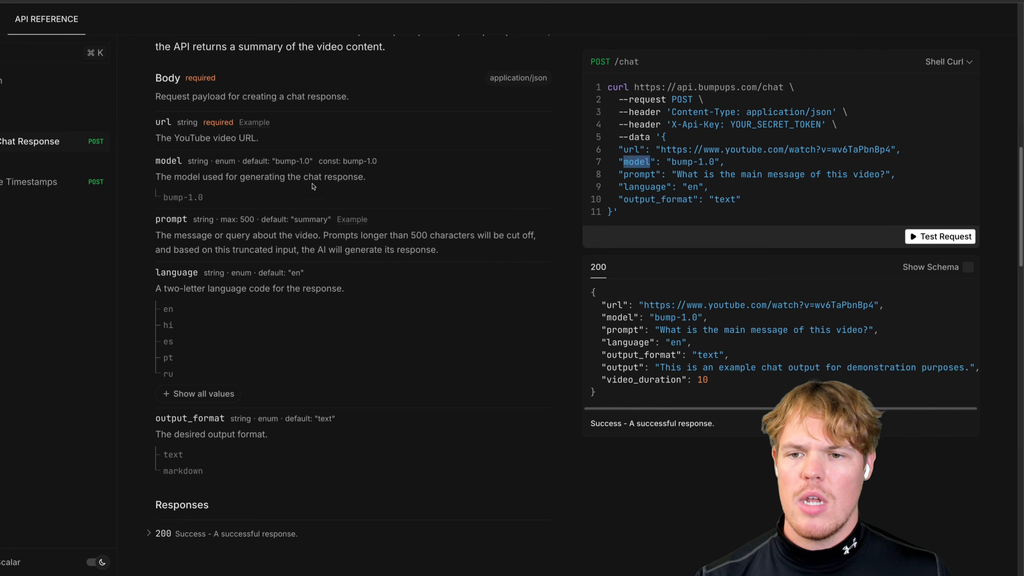
- Check the data type of the model field in the Bumpups Create Chat Response reference
{"action": "scroll", "coordinate": [310, 185], "scroll_direction": "up", "scroll_amount": 1}
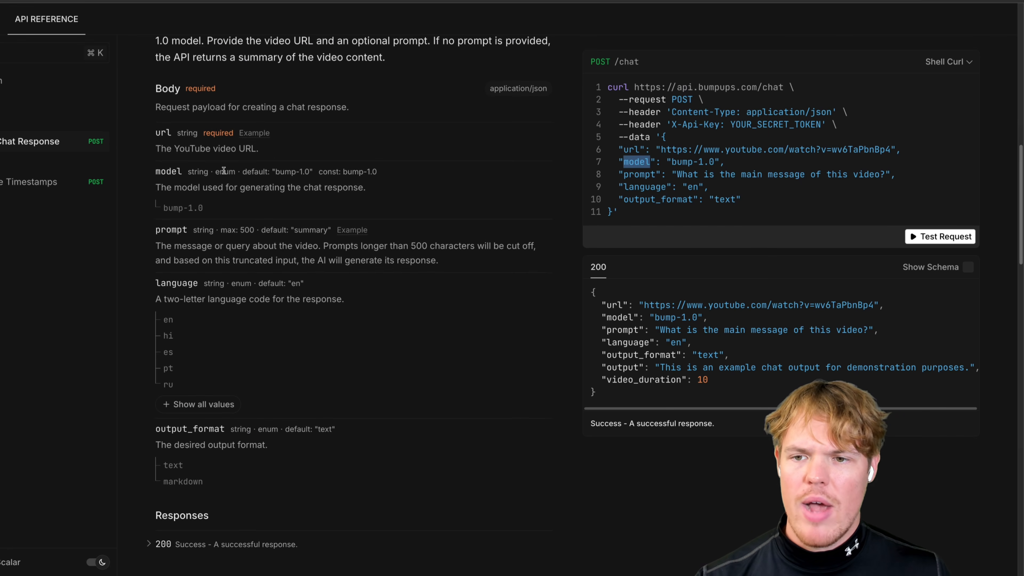
{"action": "left_click_drag", "start_coordinate": [188, 173], "coordinate": [198, 173]}
{"action": "left_click_drag", "start_coordinate": [299, 262], "coordinate": [314, 262]}
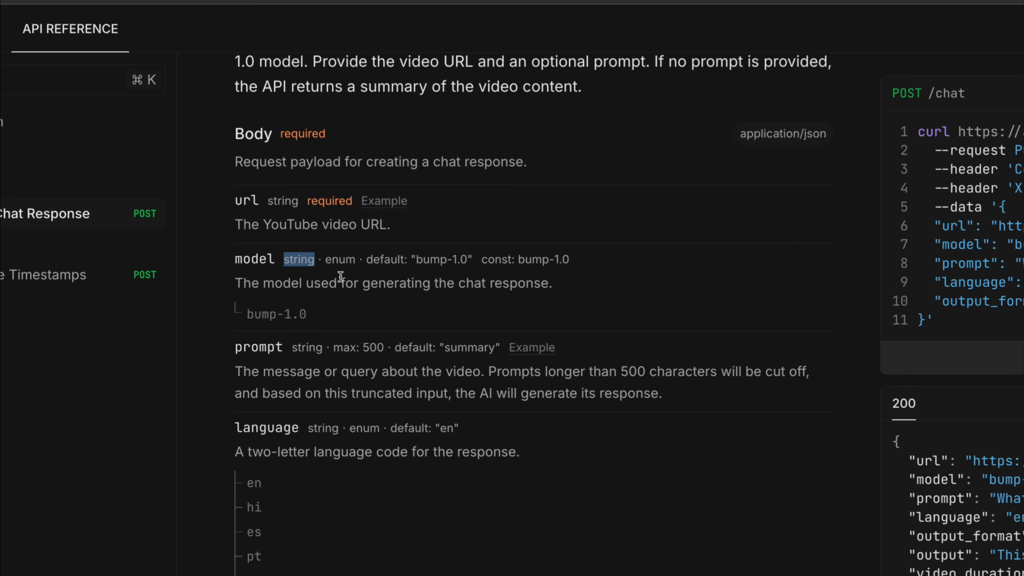
{"action": "double_click", "coordinate": [340, 261]}
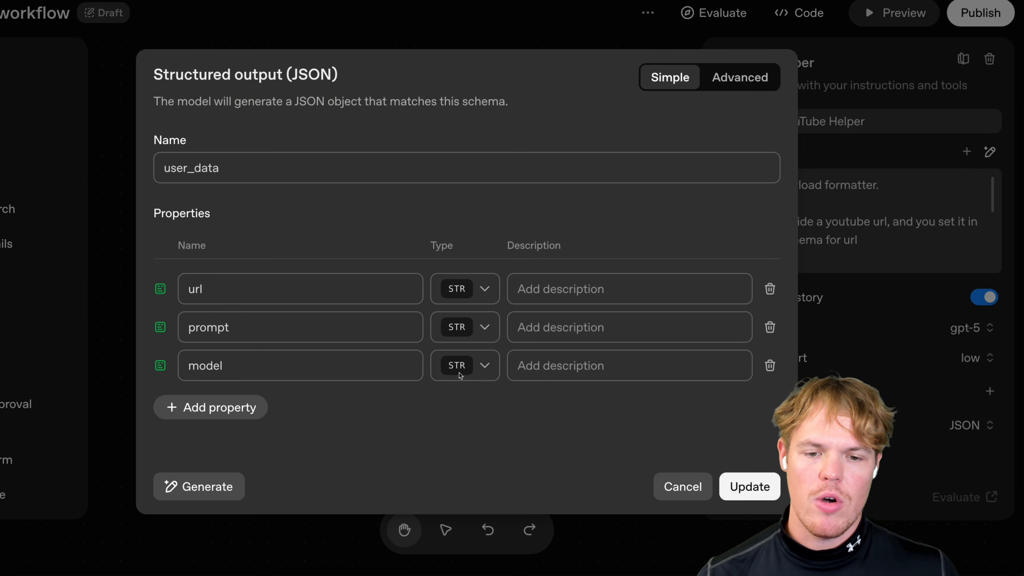
- Set the model property's type to ENUM with the value bump-1.0 and check that value against the Bumpups API reference
{"action": "left_click", "coordinate": [466, 367]}
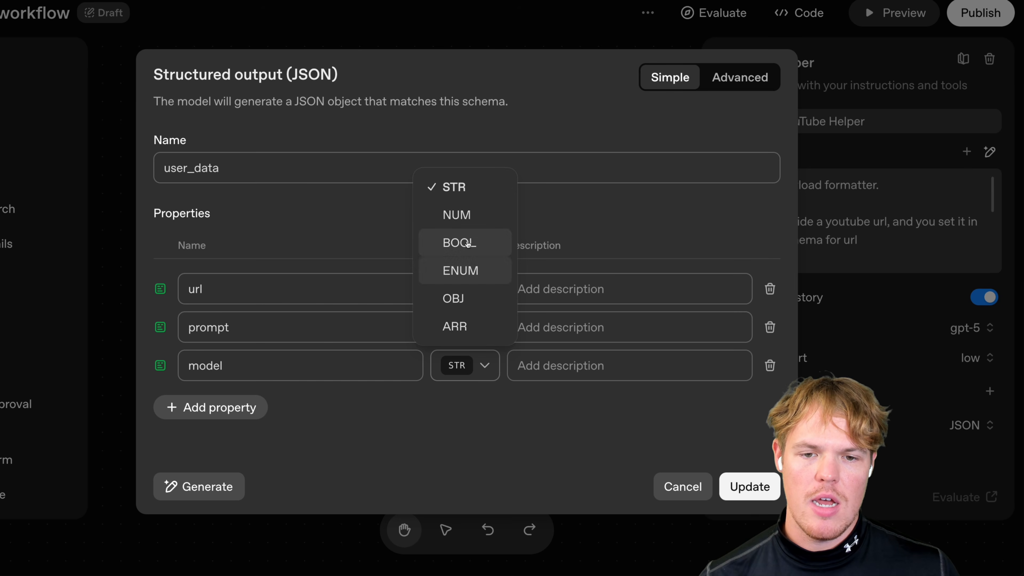
{"action": "left_click", "coordinate": [464, 269]}
{"action": "left_click", "coordinate": [307, 385]}
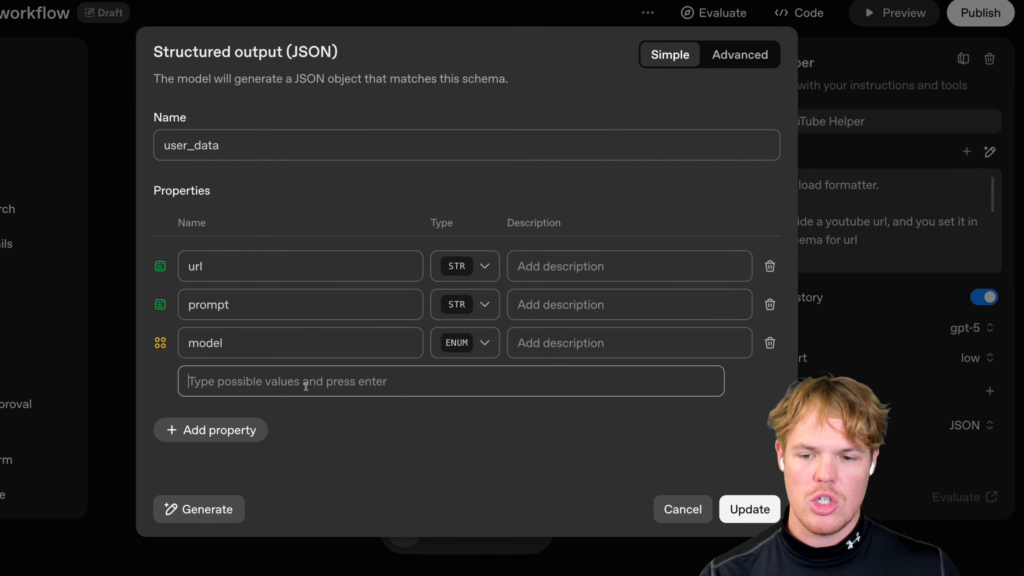
{"action": "type", "text": "bump-1.0"}
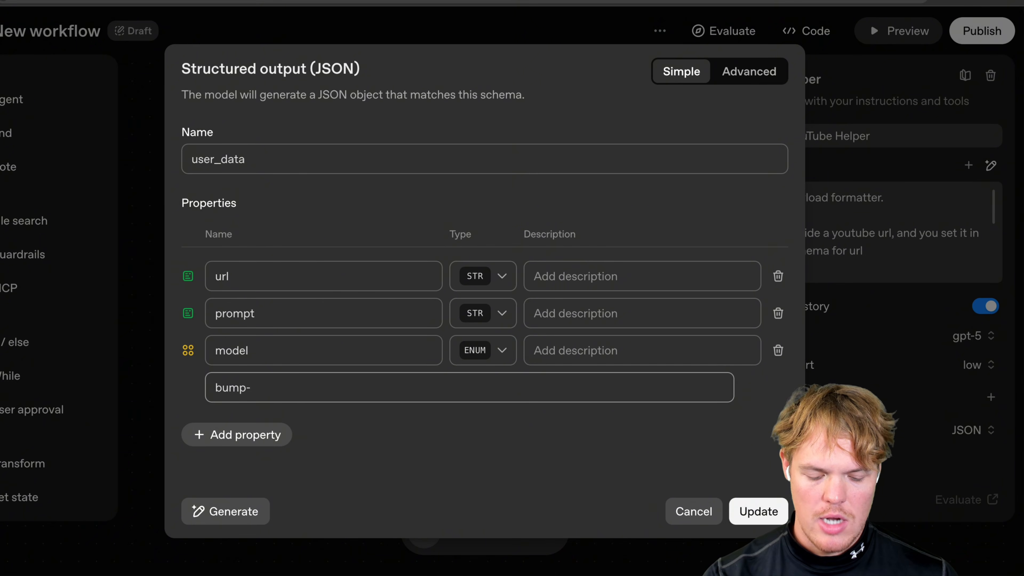
{"action": "key", "text": "Return"}
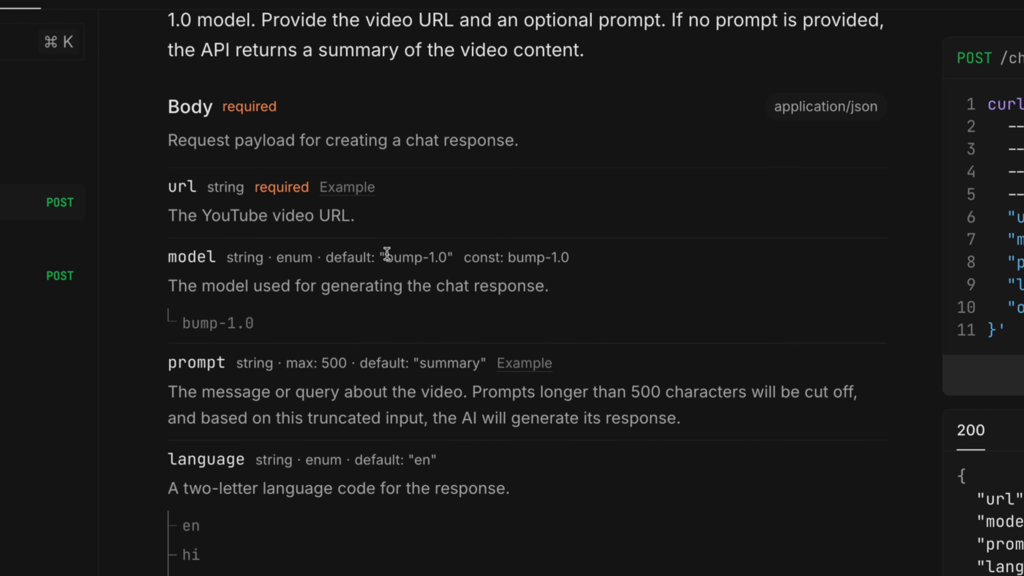
{"action": "left_click_drag", "start_coordinate": [387, 255], "coordinate": [452, 254]}
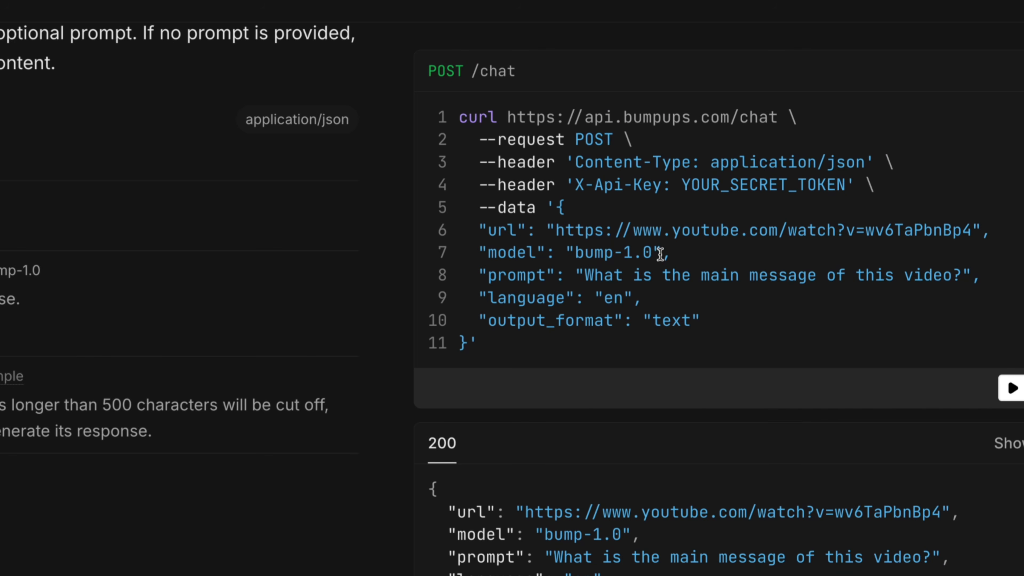
{"action": "left_click_drag", "start_coordinate": [661, 253], "coordinate": [575, 252]}
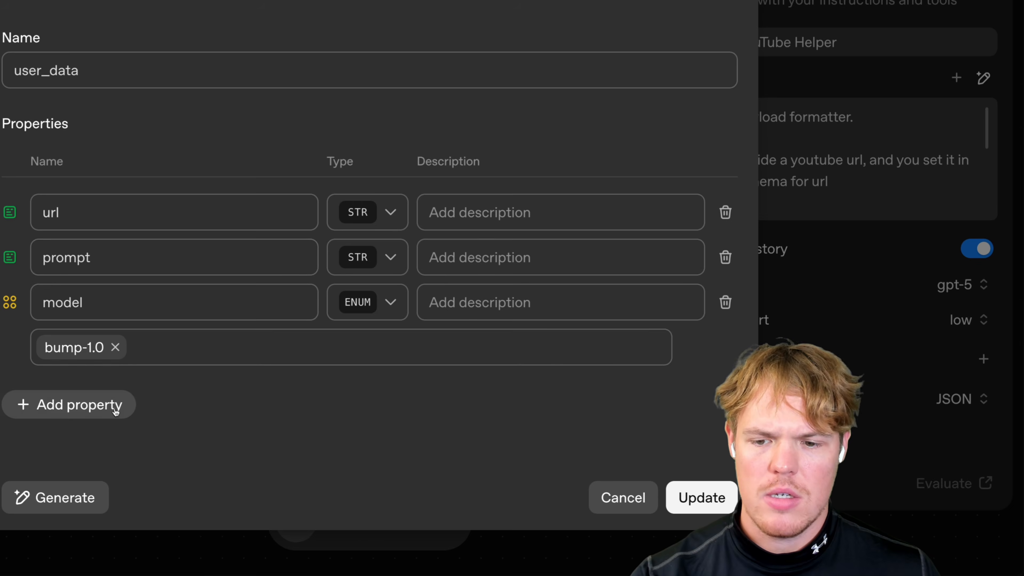
- Add a language property of type ENUM with the value en to the schema, copying its name from the Bumpups API reference
{"action": "left_click", "coordinate": [114, 404]}
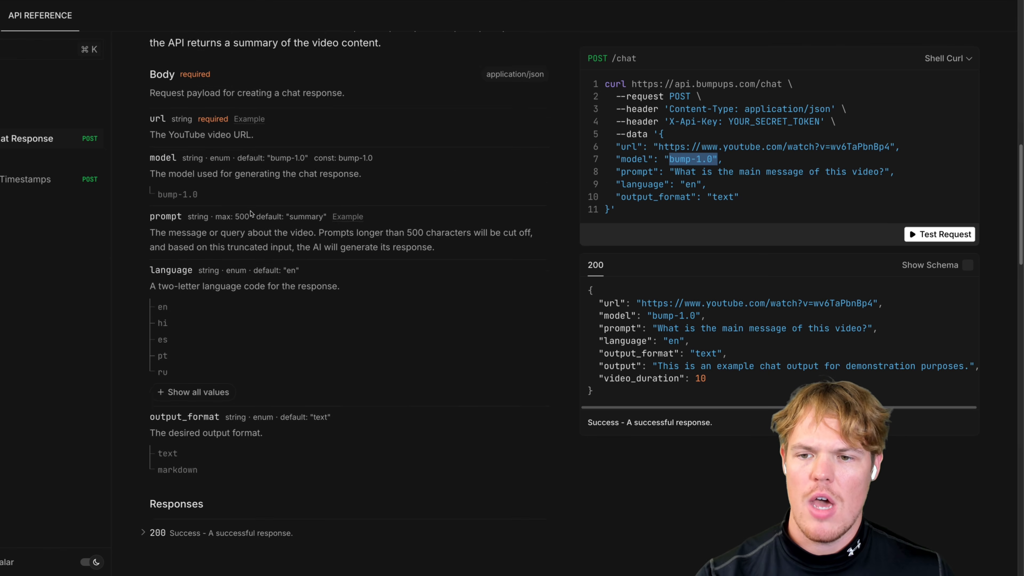
{"action": "scroll", "coordinate": [173, 210], "scroll_direction": "down", "scroll_amount": 2}
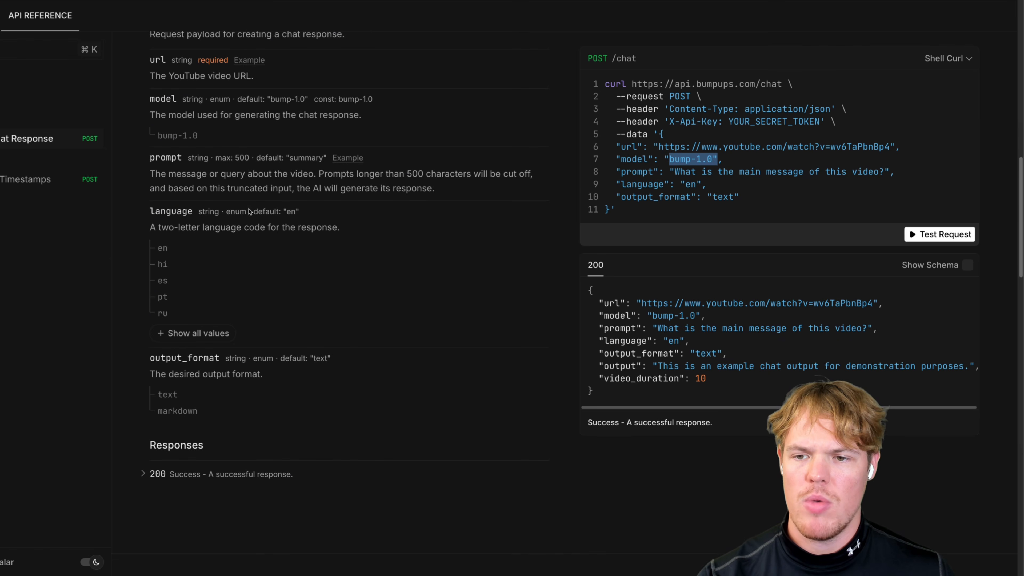
{"action": "left_click", "coordinate": [172, 211]}
{"action": "double_click", "coordinate": [172, 211]}
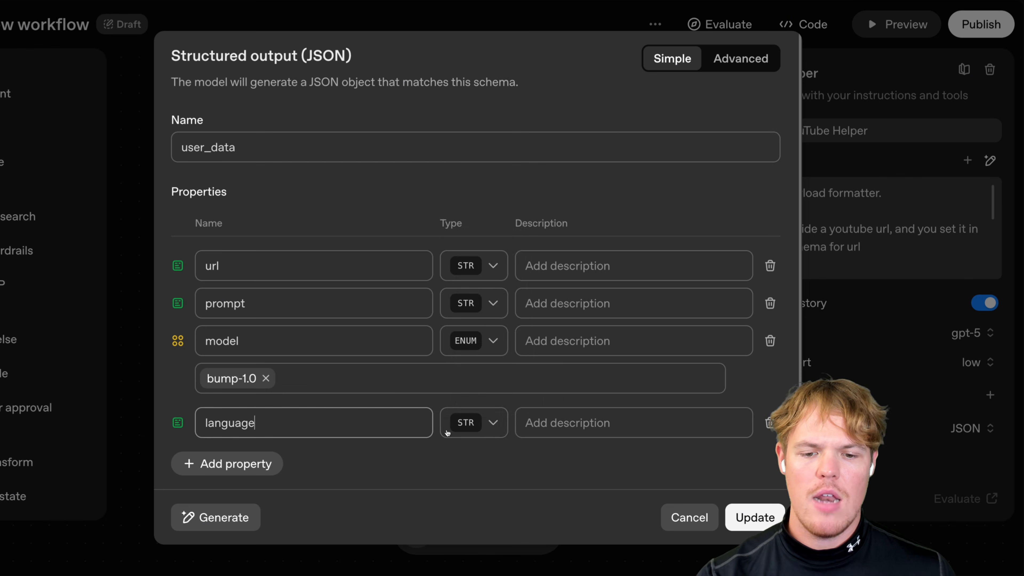
{"action": "left_click", "coordinate": [488, 430]}
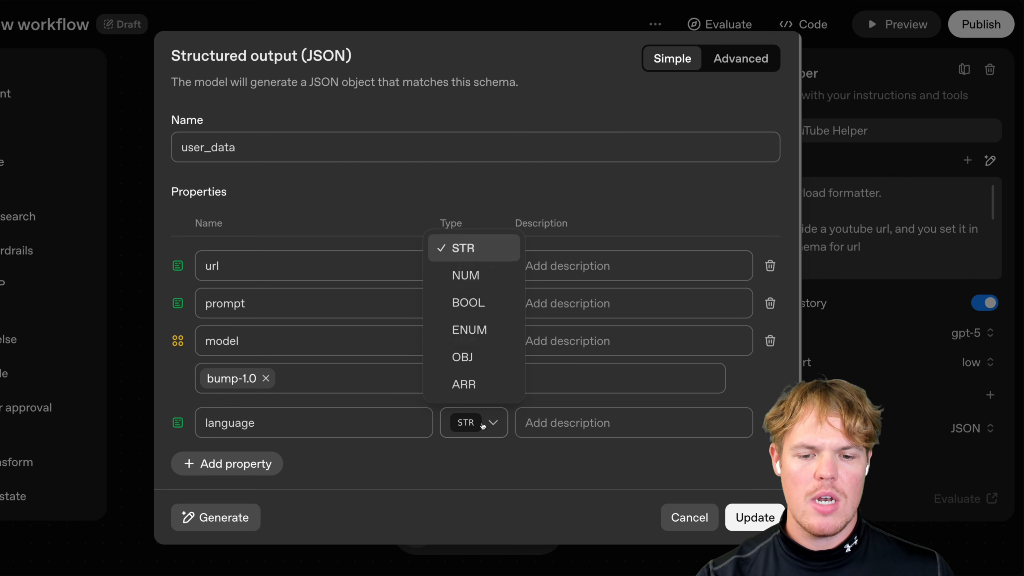
{"action": "left_click", "coordinate": [469, 330]}
{"action": "left_click", "coordinate": [310, 467]}
{"action": "type", "text": "en"}
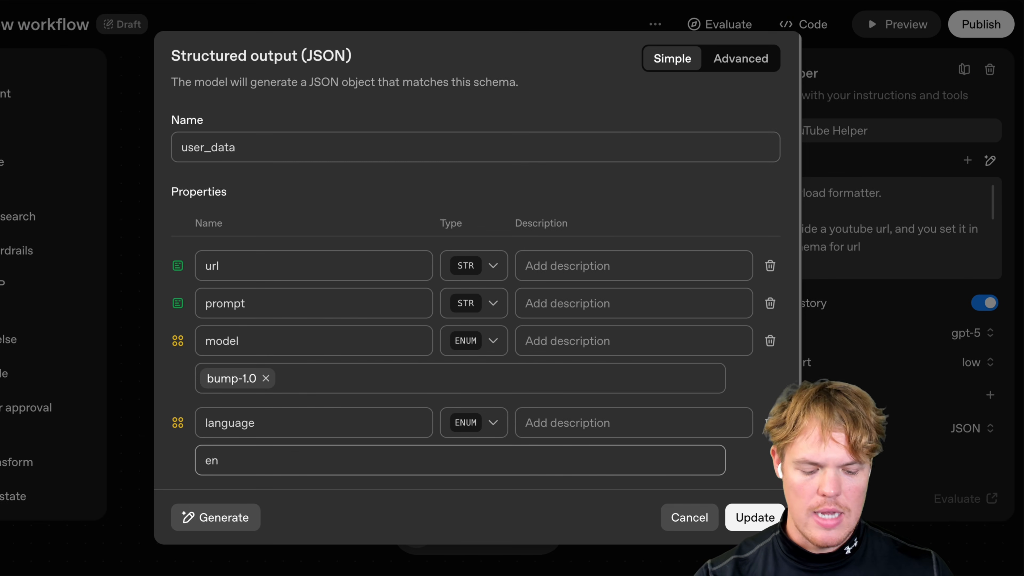
{"action": "key", "text": "Return"}
{"action": "scroll", "coordinate": [311, 267], "scroll_direction": "down", "scroll_amount": 2}
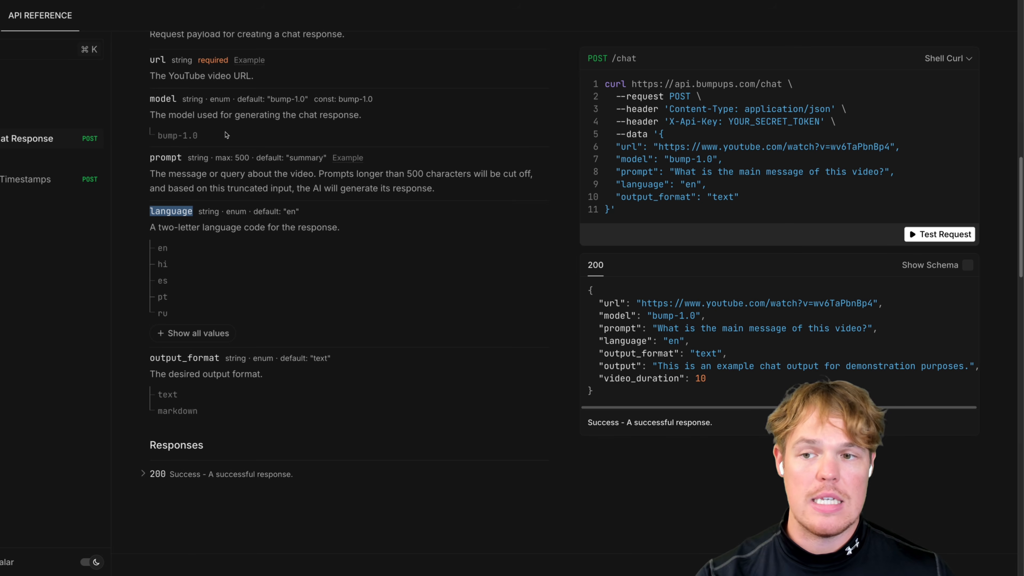
- Examine the allowed values of the language field, such as en and es, in the Bumpups API reference
{"action": "scroll", "coordinate": [322, 190], "scroll_direction": "up", "scroll_amount": 1}
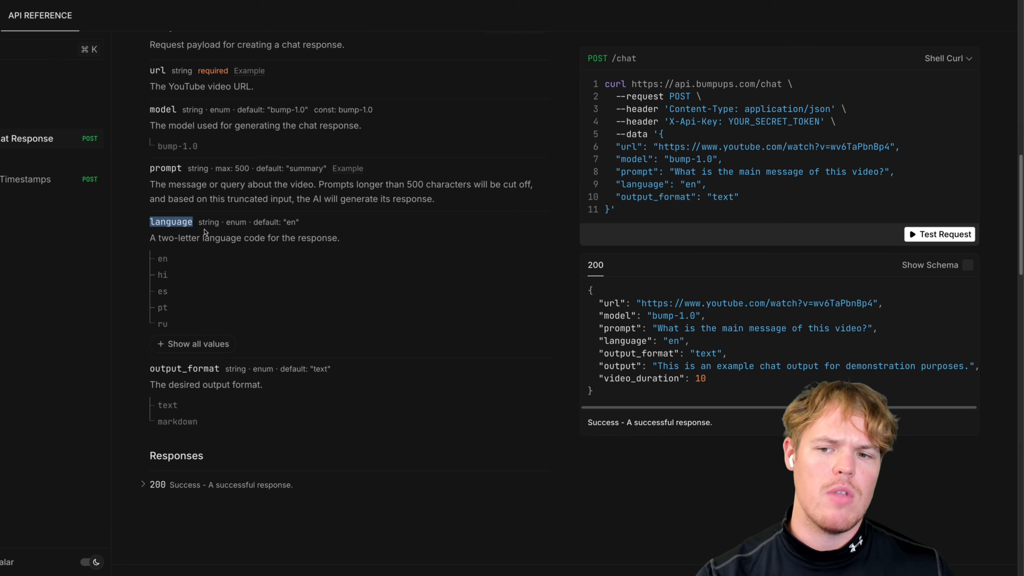
{"action": "scroll", "coordinate": [270, 277], "scroll_direction": "up", "scroll_amount": 1}
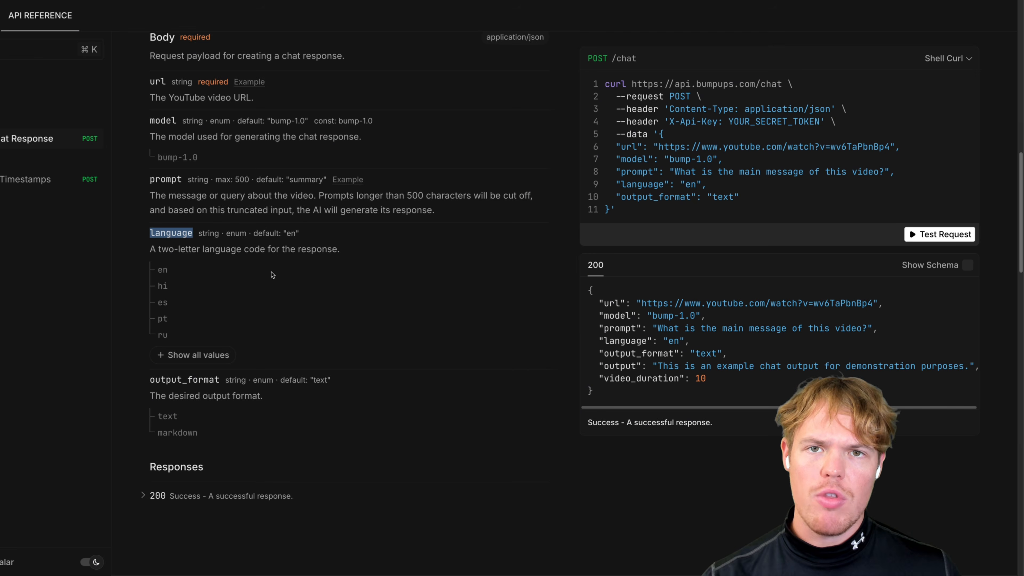
{"action": "scroll", "coordinate": [266, 273], "scroll_direction": "down", "scroll_amount": 1}
{"action": "left_click", "coordinate": [166, 263]}
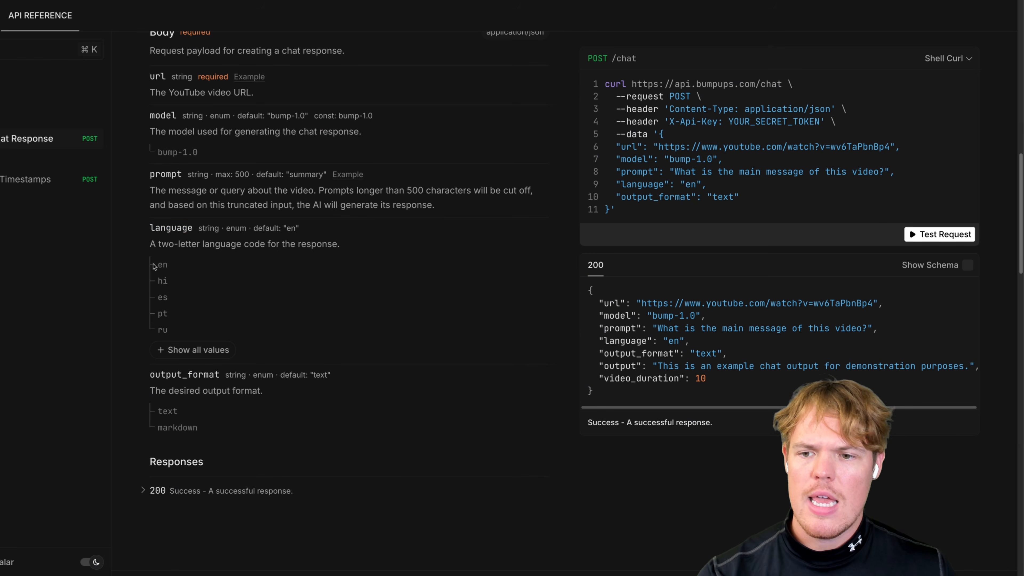
{"action": "double_click", "coordinate": [161, 265]}
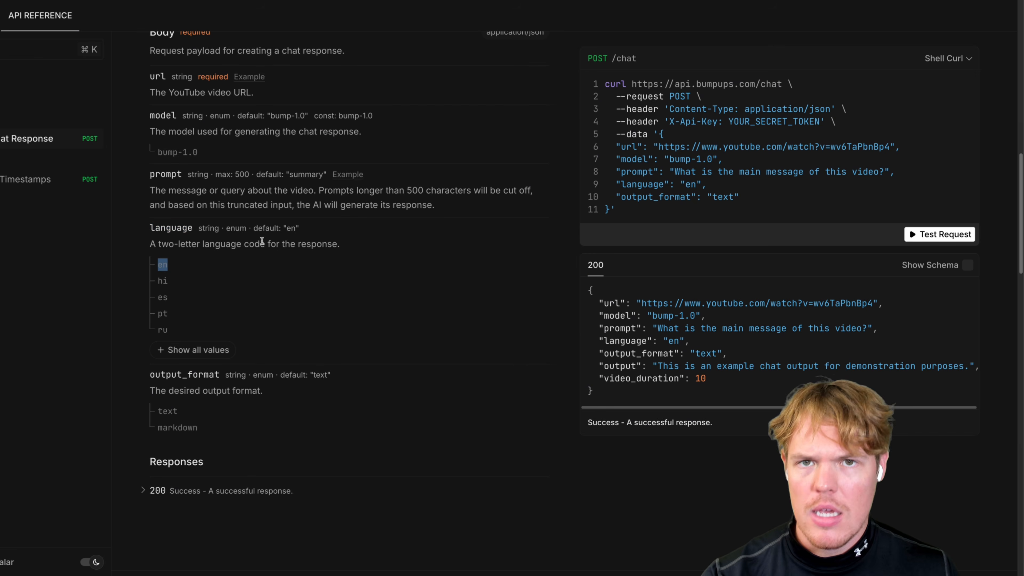
{"action": "double_click", "coordinate": [162, 297]}
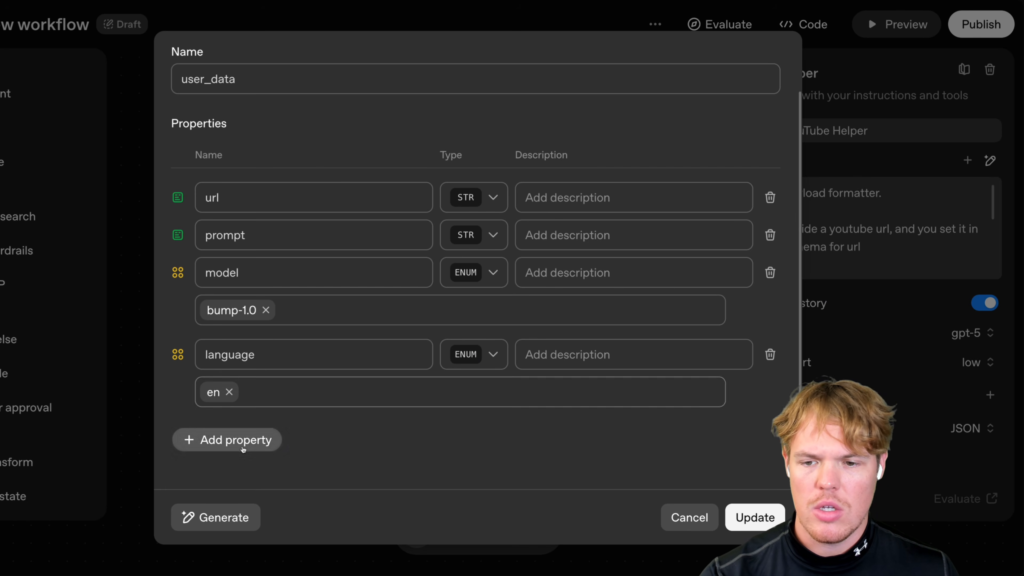
- Add an output_format property of type ENUM with the value text and save the updated user_data schema
{"action": "left_click", "coordinate": [240, 442]}
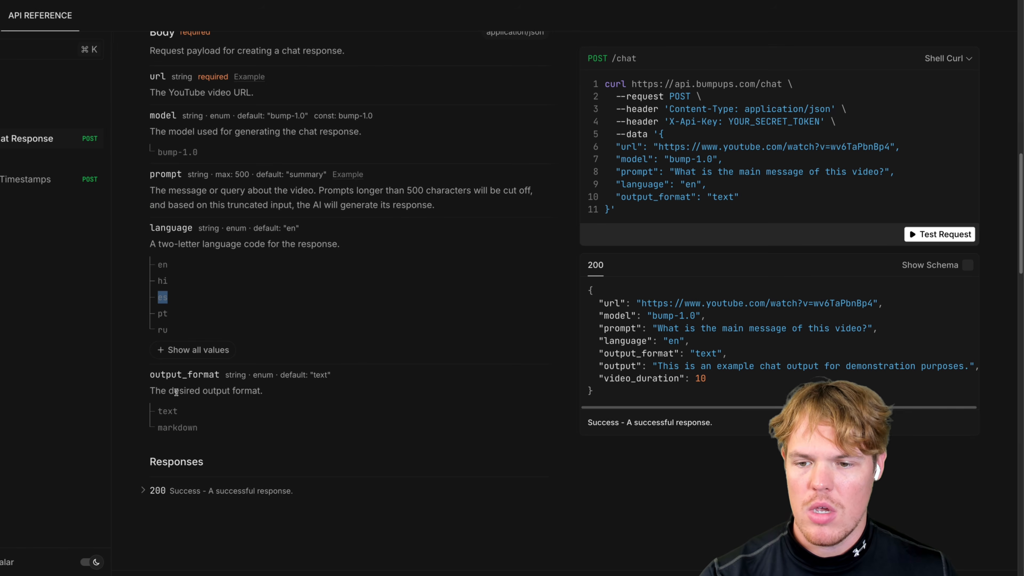
{"action": "double_click", "coordinate": [184, 374]}
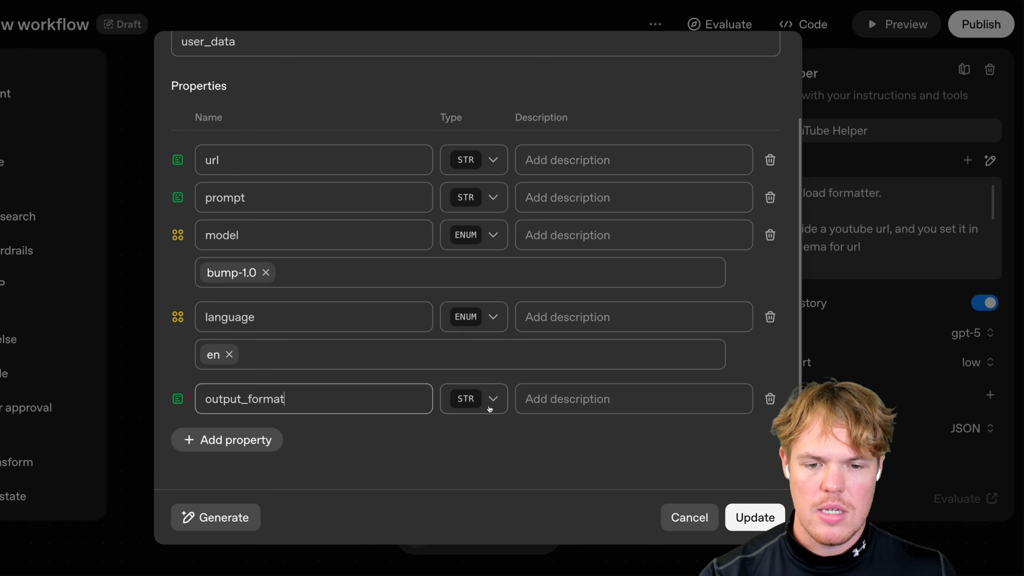
{"action": "left_click", "coordinate": [491, 399]}
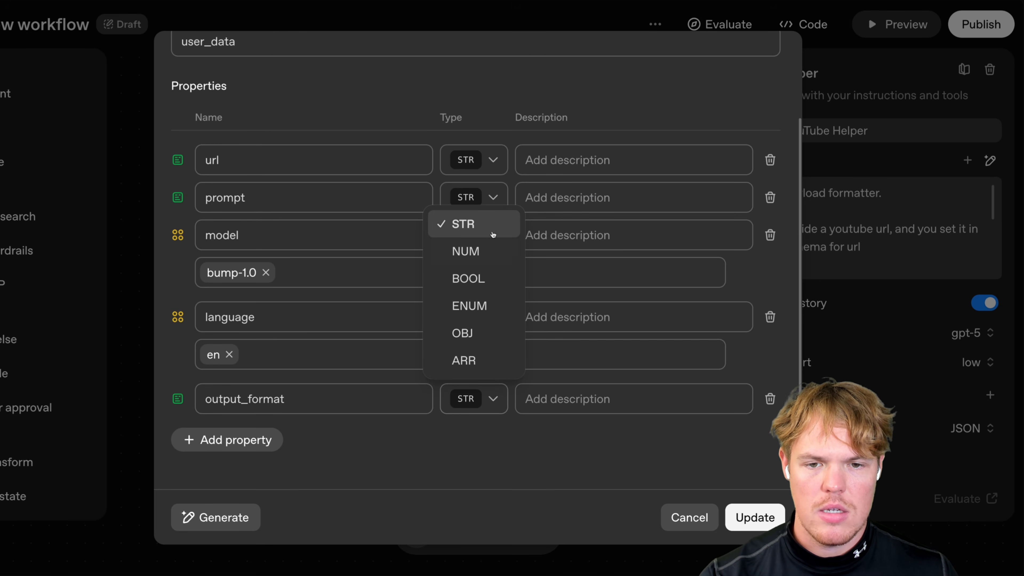
{"action": "left_click", "coordinate": [481, 305]}
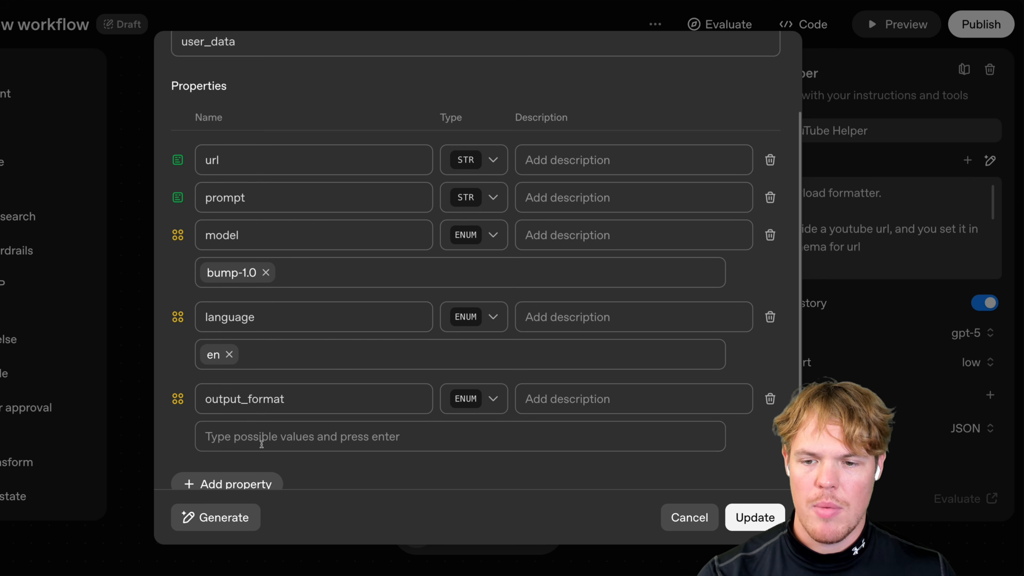
{"action": "type", "text": "text"}
{"action": "key", "text": "Return"}
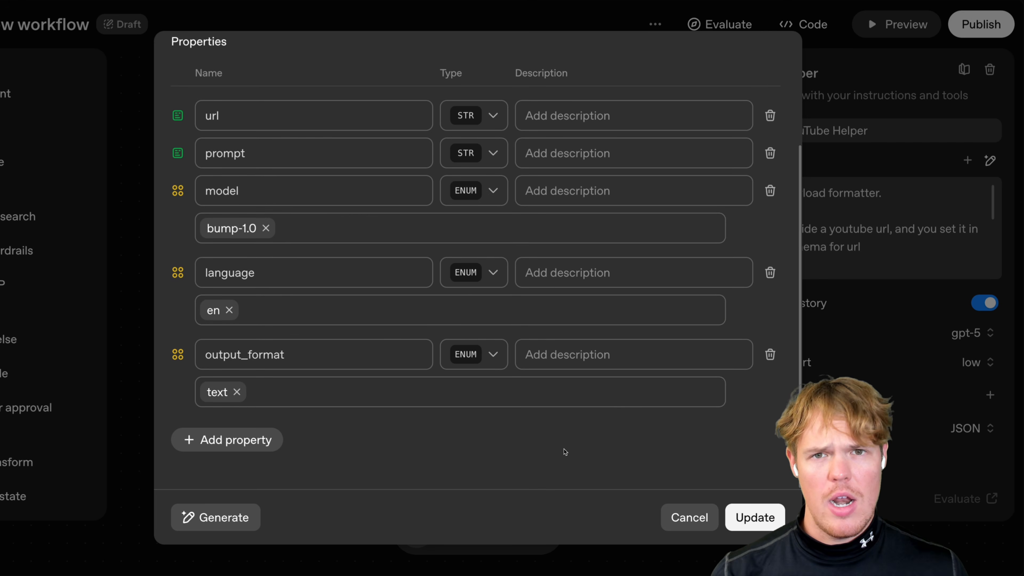
{"action": "left_click", "coordinate": [754, 517]}
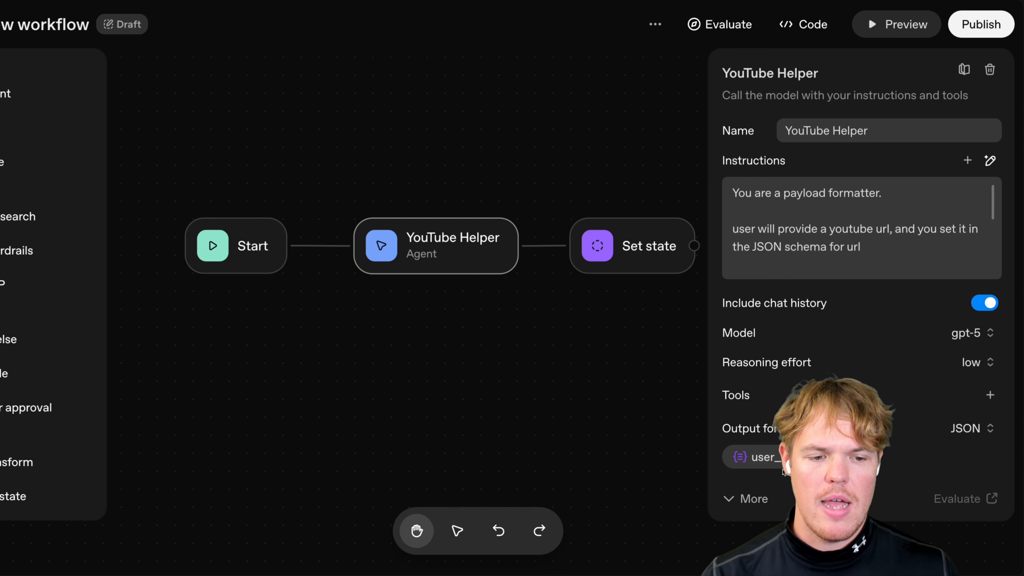
- Open the Set state node's settings and assign it the YouTube Helper value input.output_parsed.url
{"action": "left_click_drag", "start_coordinate": [585, 189], "coordinate": [454, 231]}
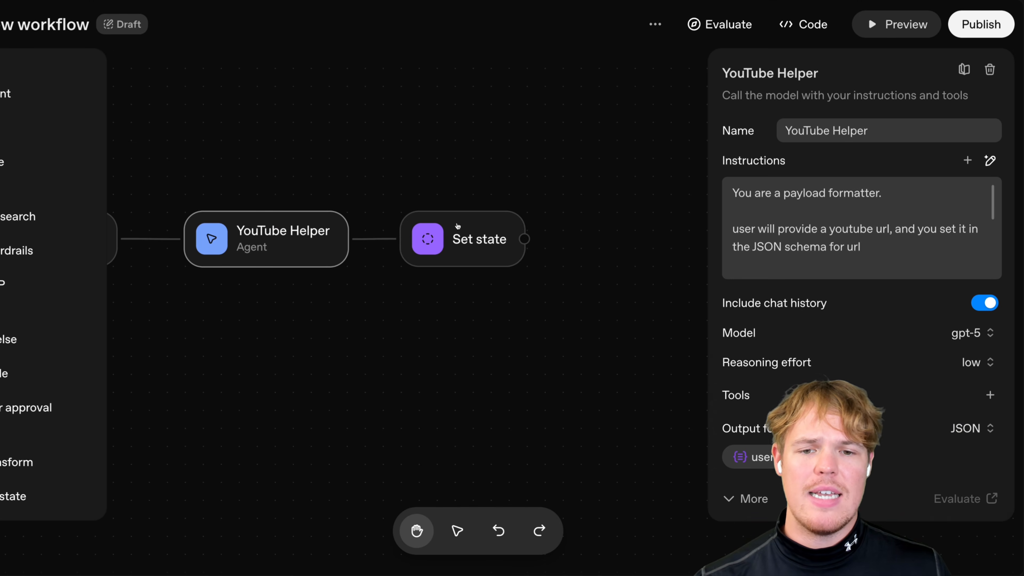
{"action": "left_click", "coordinate": [455, 238]}
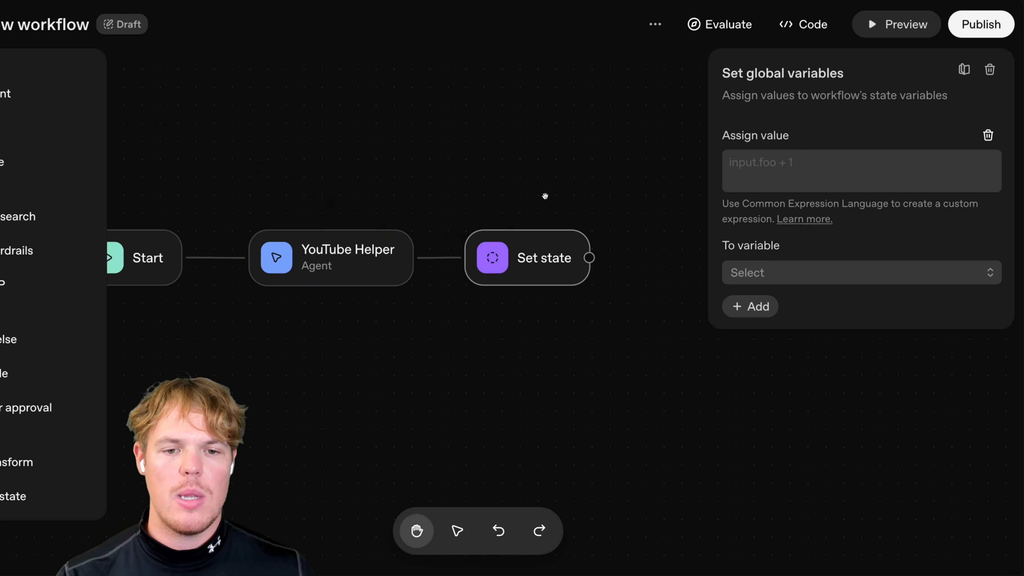
{"action": "left_click_drag", "start_coordinate": [499, 217], "coordinate": [437, 224]}
{"action": "left_click_drag", "start_coordinate": [303, 177], "coordinate": [331, 172]}
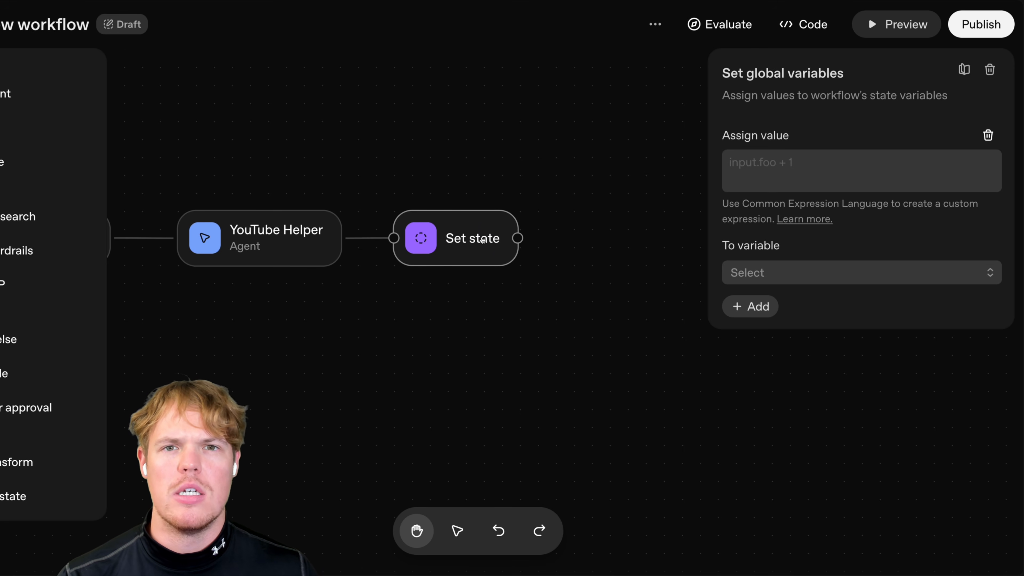
{"action": "left_click", "coordinate": [781, 170]}
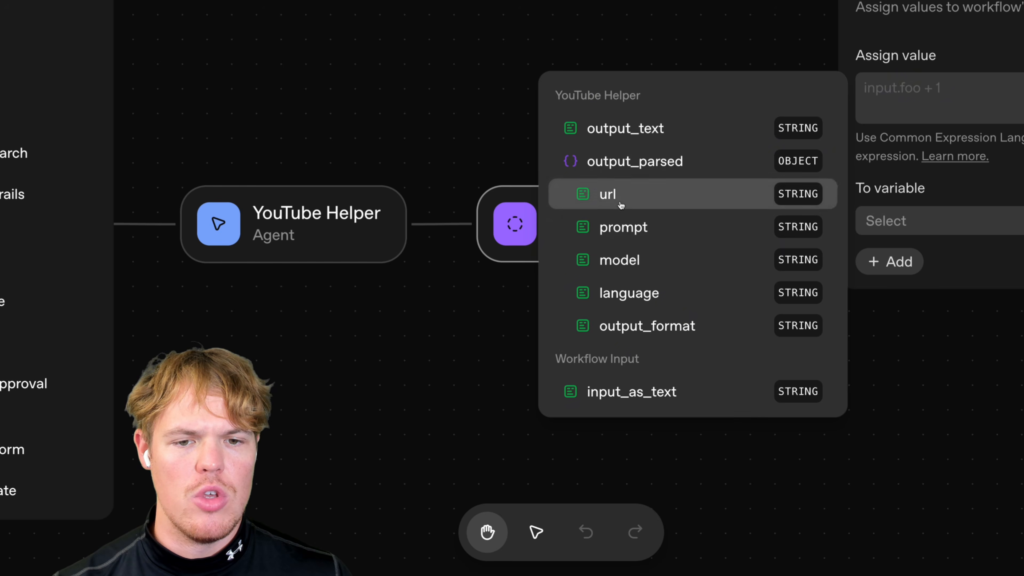
{"action": "left_click", "coordinate": [587, 251]}
- Create a string variable named youtubeurl as the target of the url assignment
{"action": "left_click", "coordinate": [818, 256]}
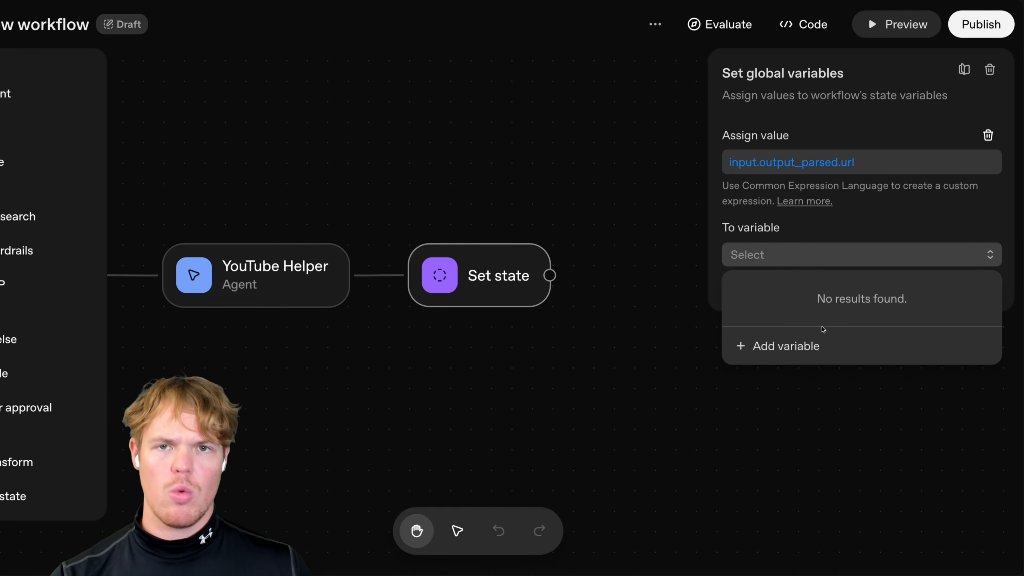
{"action": "left_click", "coordinate": [825, 346]}
{"action": "left_click", "coordinate": [762, 350]}
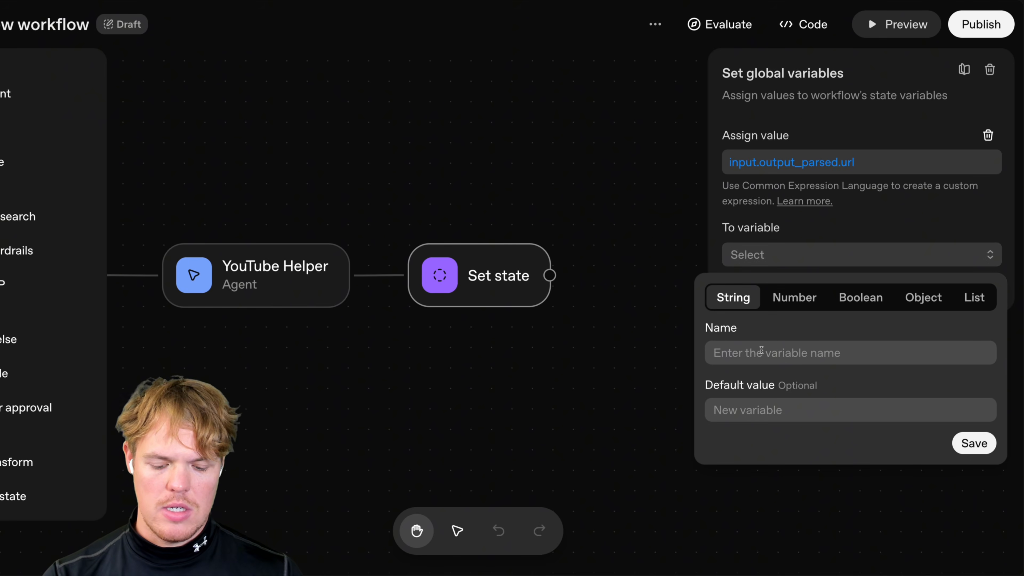
{"action": "type", "text": "youtubeurl"}
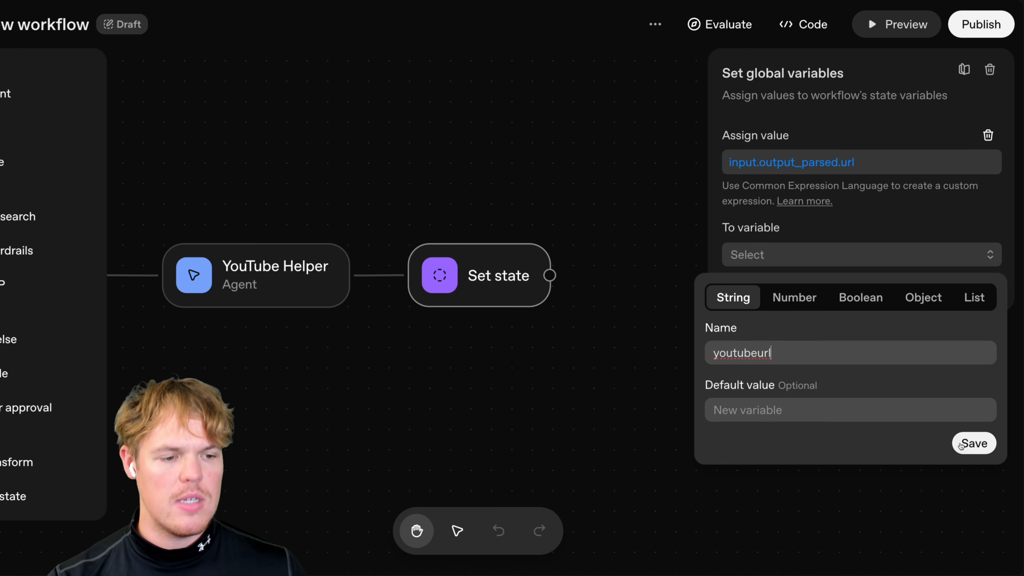
{"action": "left_click", "coordinate": [961, 446]}
- Add a second assignment that stores input.output_parsed.prompt in a new string variable named prompt
{"action": "left_click", "coordinate": [750, 289]}
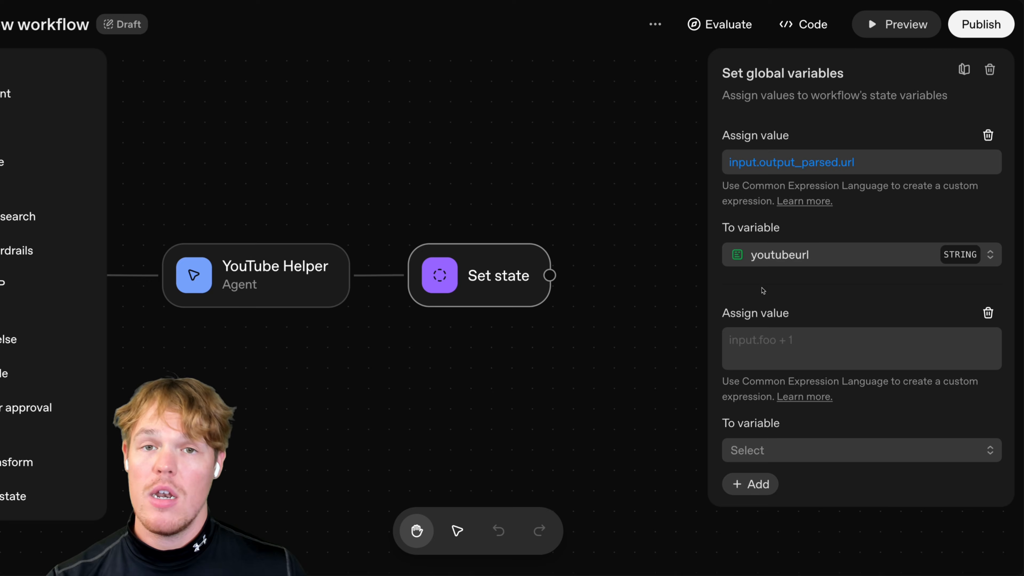
{"action": "left_click", "coordinate": [769, 335]}
{"action": "type", "text": "in"}
{"action": "left_click", "coordinate": [603, 399]}
{"action": "left_click", "coordinate": [784, 433]}
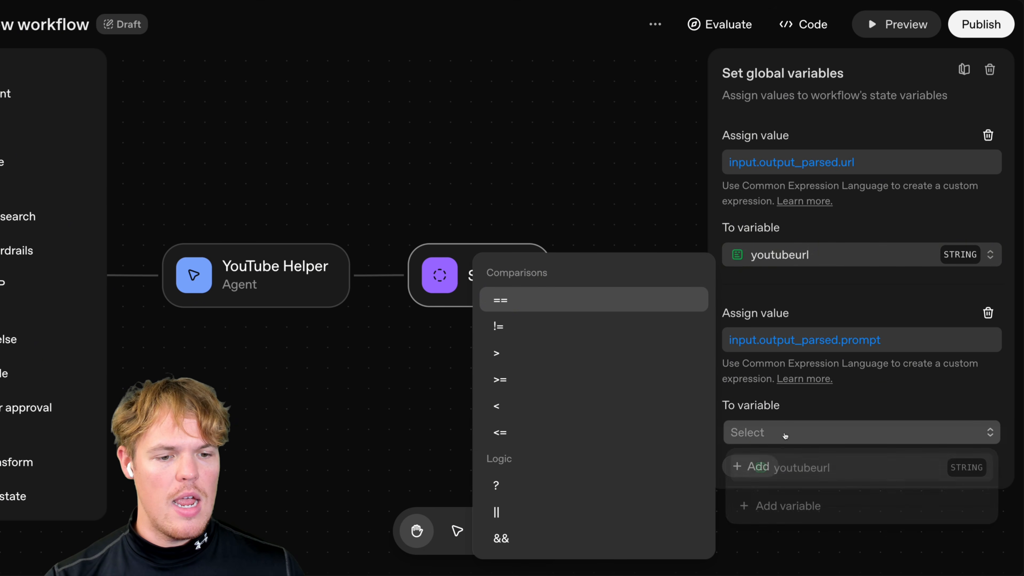
{"action": "left_click", "coordinate": [806, 506]}
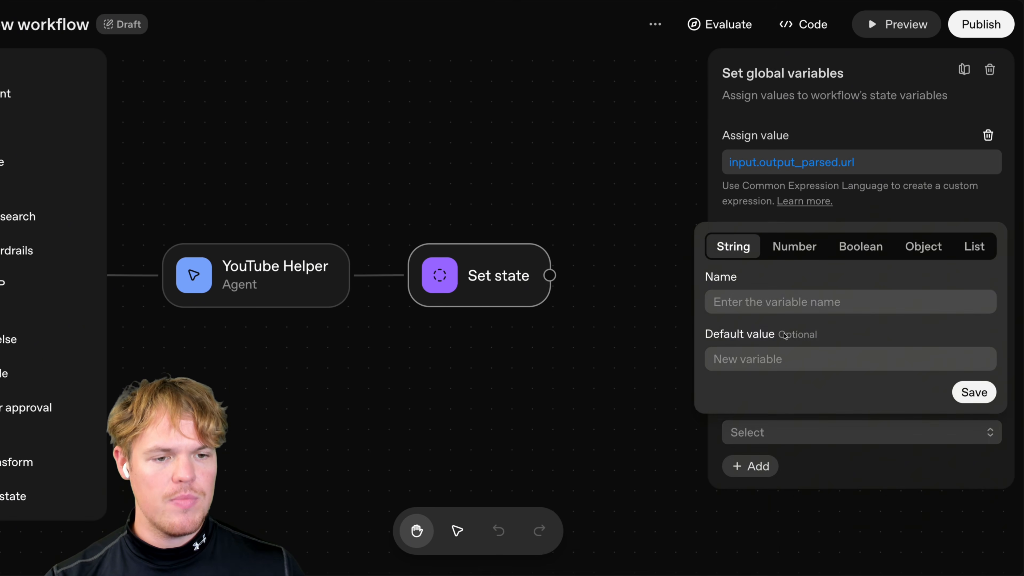
{"action": "type", "text": "prompt"}
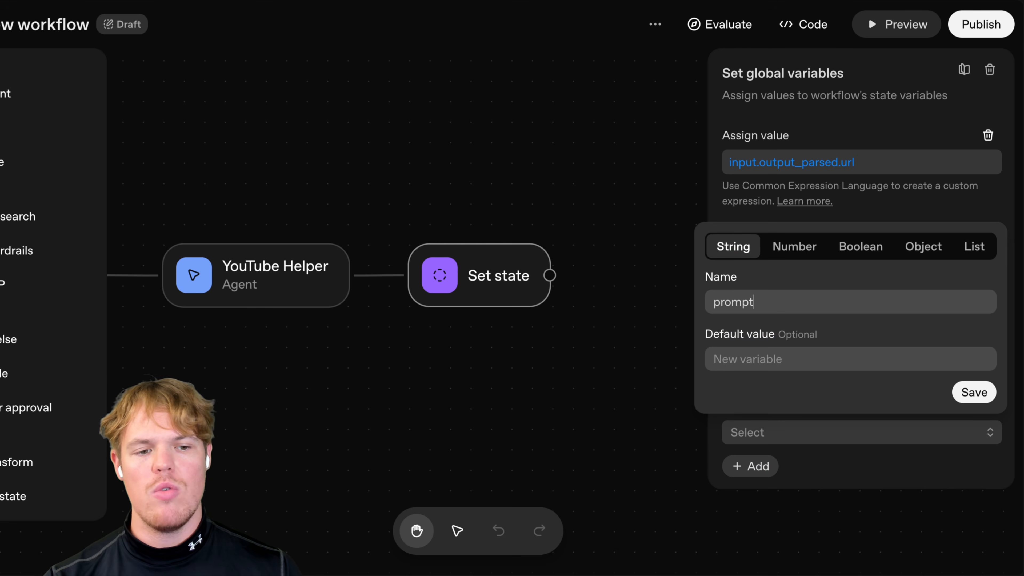
{"action": "left_click", "coordinate": [974, 392]}
{"action": "scroll", "coordinate": [531, 149], "scroll_direction": "down", "scroll_amount": 2}
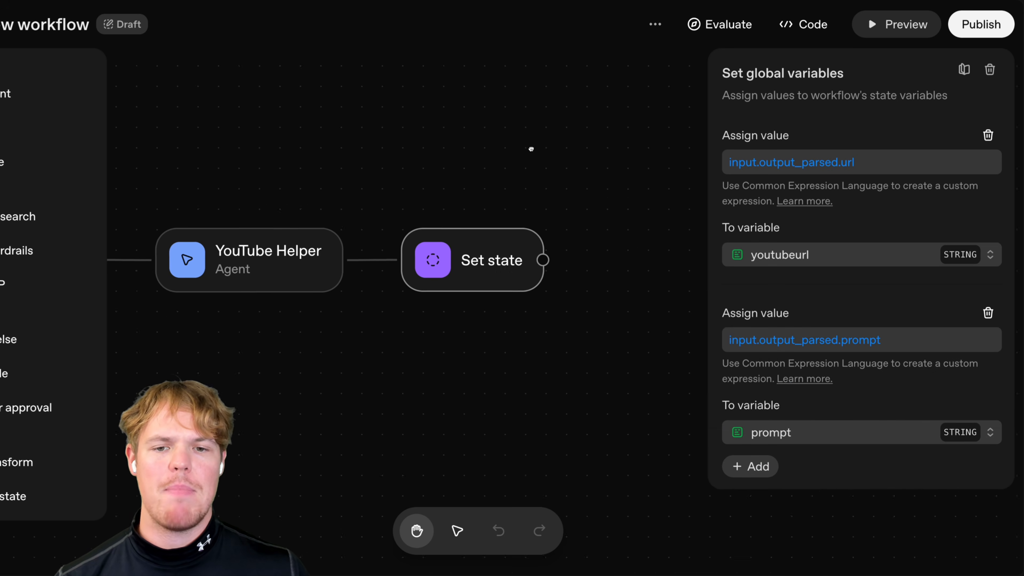
{"action": "scroll", "coordinate": [551, 135], "scroll_direction": "left", "scroll_amount": 3}
{"action": "scroll", "coordinate": [516, 183], "scroll_direction": "right", "scroll_amount": 5}
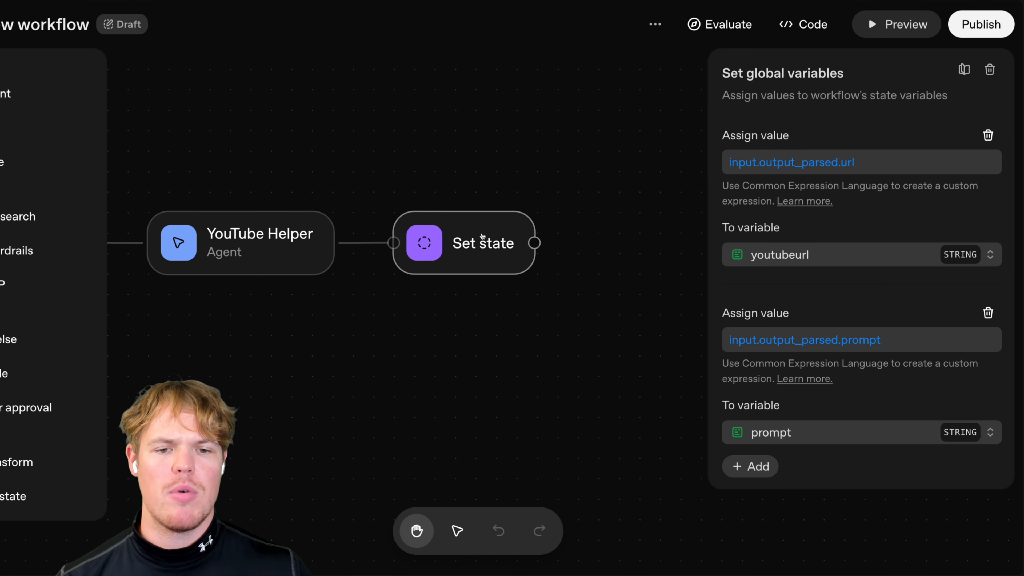
{"action": "scroll", "coordinate": [532, 206], "scroll_direction": "right", "scroll_amount": 1}
- Add a third assignment that stores input.output_parsed.model in a new string variable named model
{"action": "left_click", "coordinate": [768, 464]}
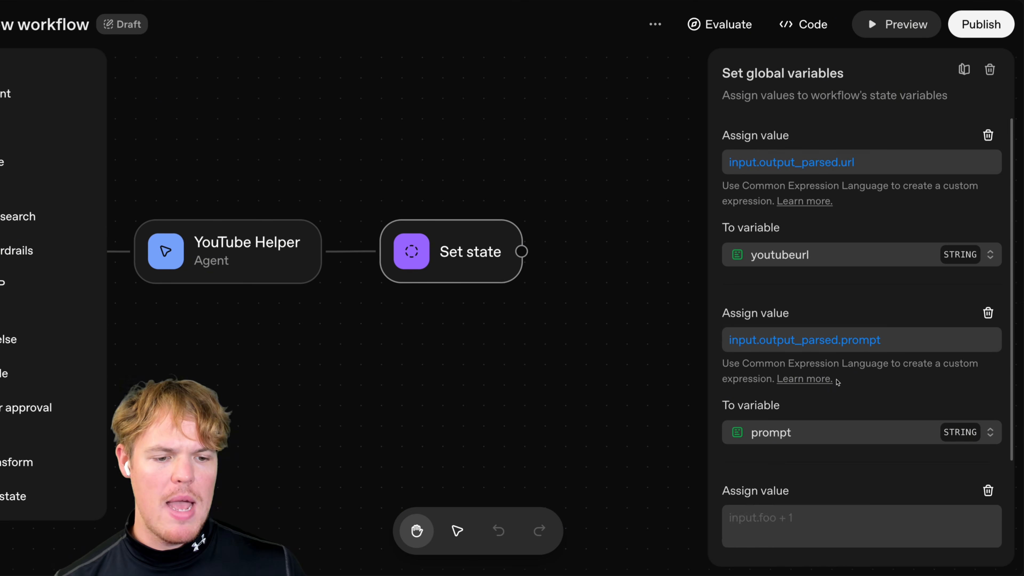
{"action": "scroll", "coordinate": [802, 413], "scroll_direction": "down", "scroll_amount": 3}
{"action": "left_click", "coordinate": [791, 400]}
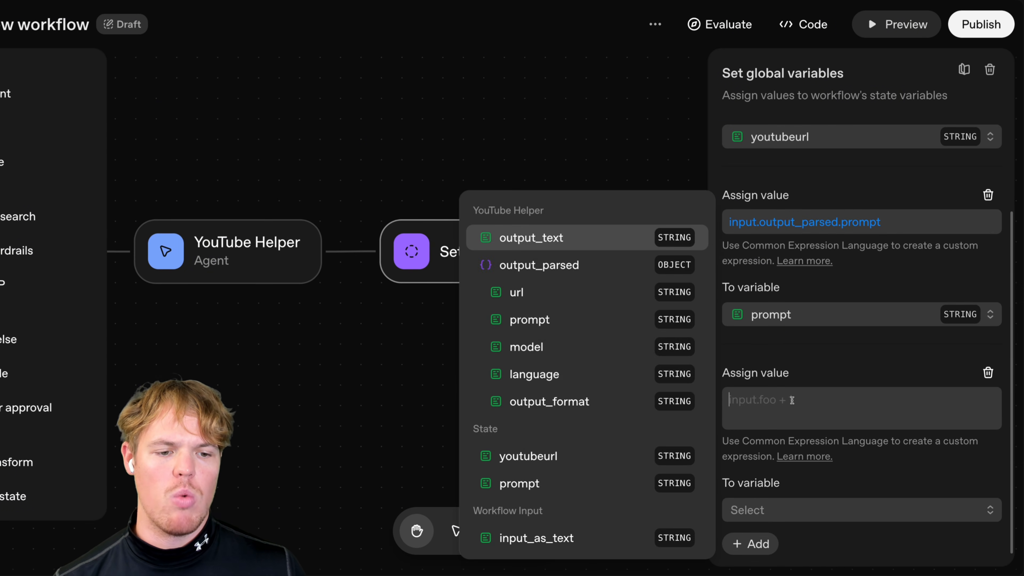
{"action": "left_click", "coordinate": [574, 348]}
{"action": "left_click", "coordinate": [832, 512]}
{"action": "left_click", "coordinate": [817, 478]}
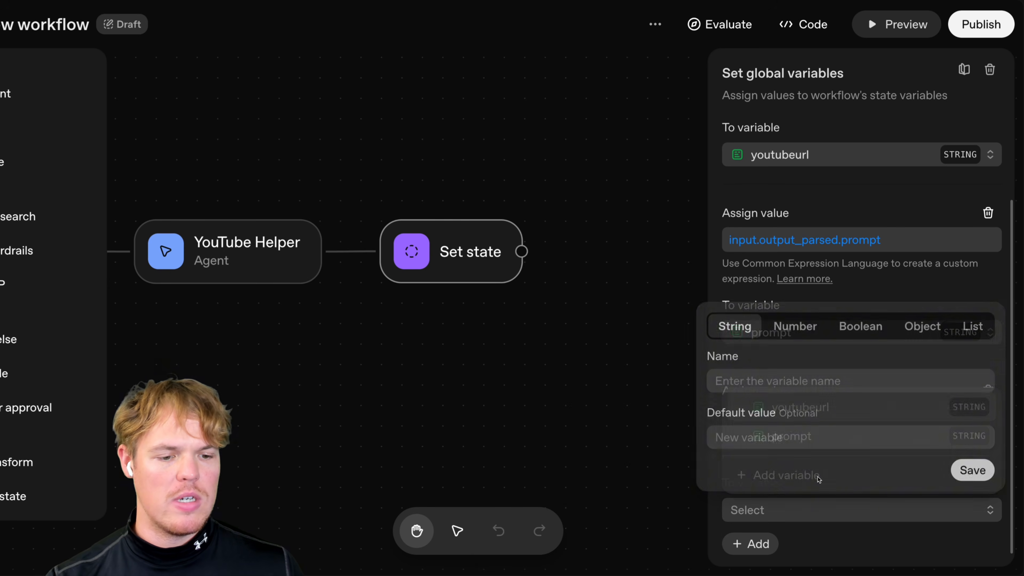
{"action": "left_click", "coordinate": [758, 375]}
{"action": "type", "text": "model"}
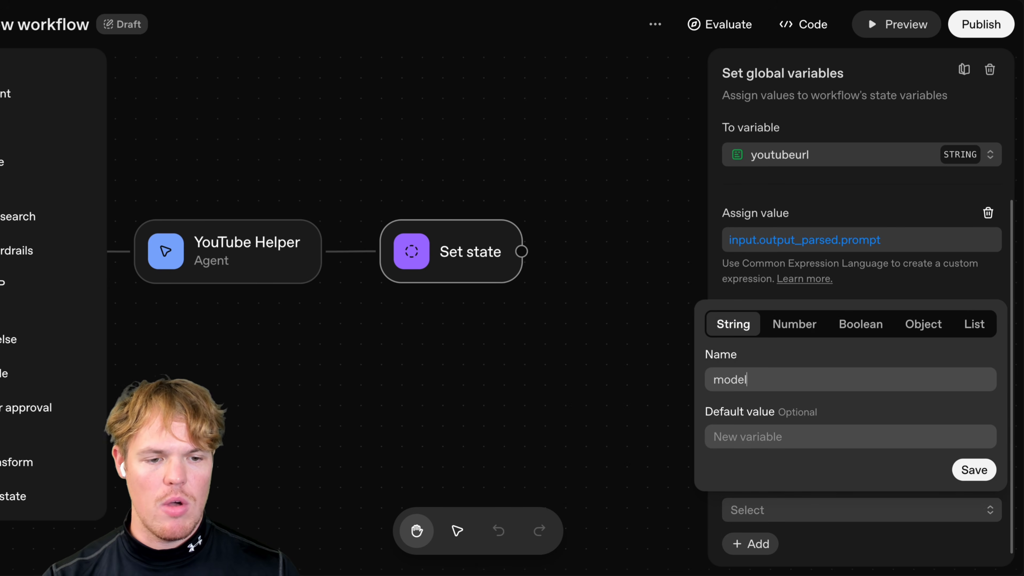
{"action": "left_click", "coordinate": [976, 468]}
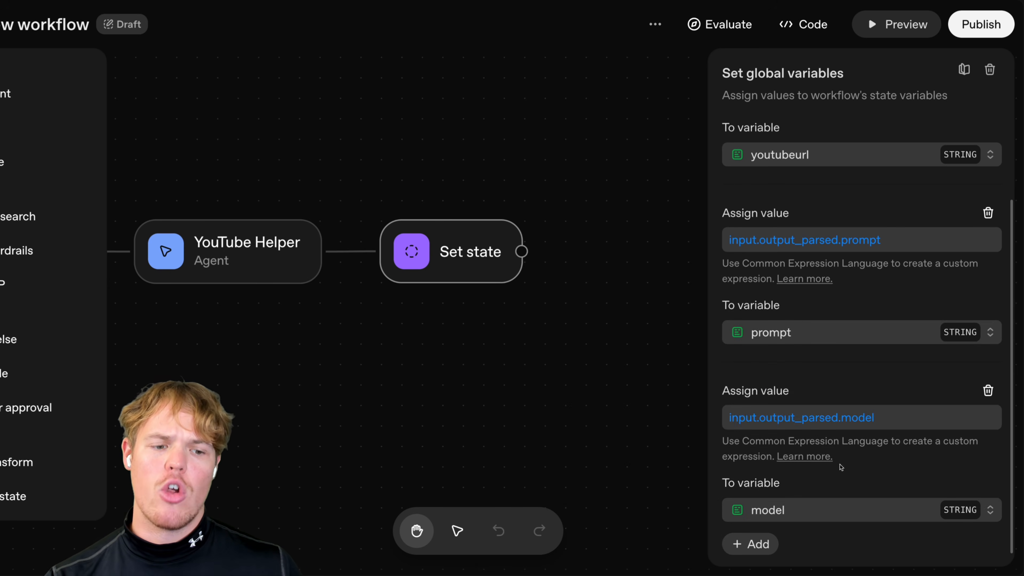
- Add a fourth assignment that stores input.output_text in a new string variable named language
{"action": "left_click", "coordinate": [761, 544]}
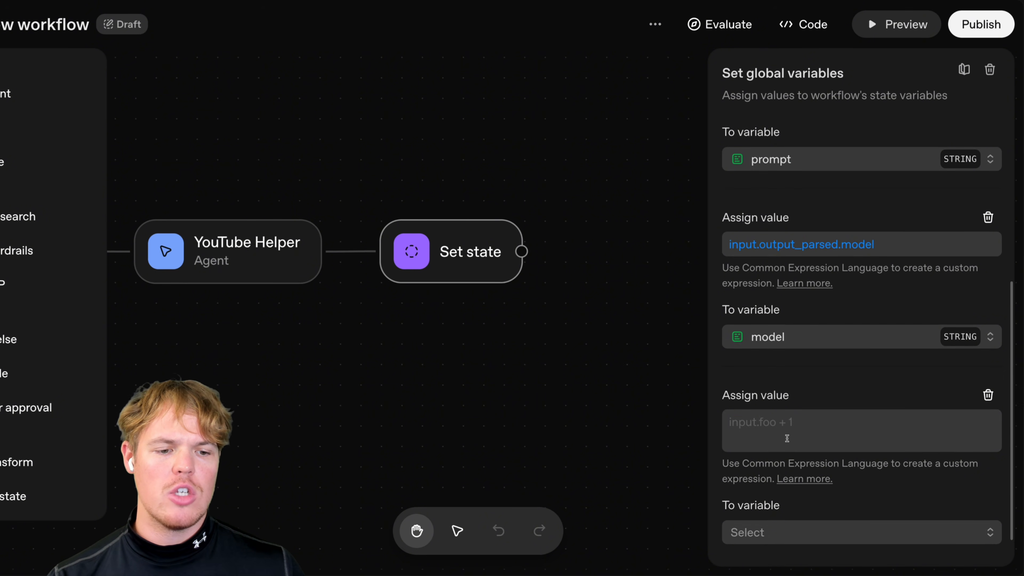
{"action": "left_click", "coordinate": [771, 393]}
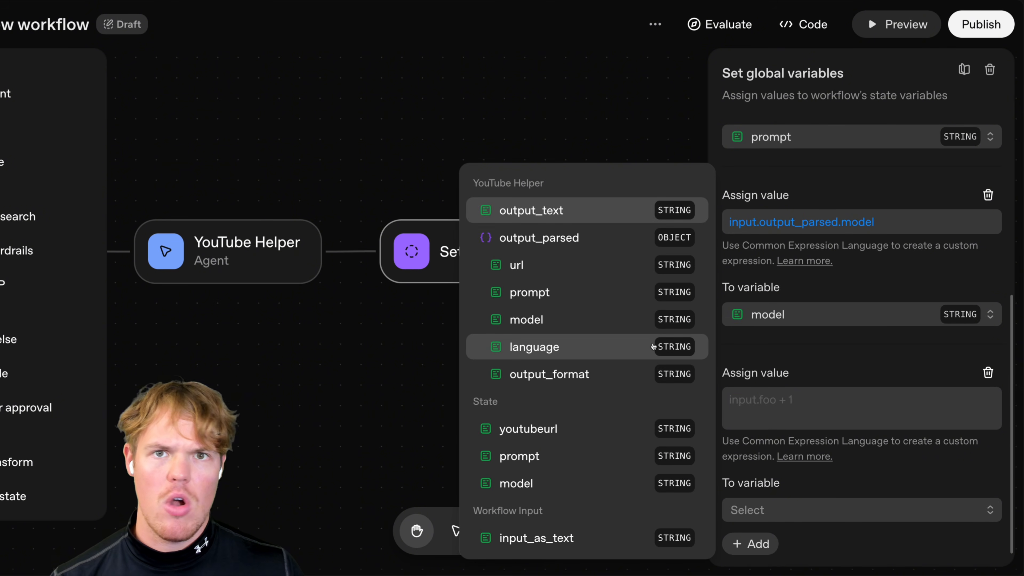
{"action": "left_click", "coordinate": [580, 350]}
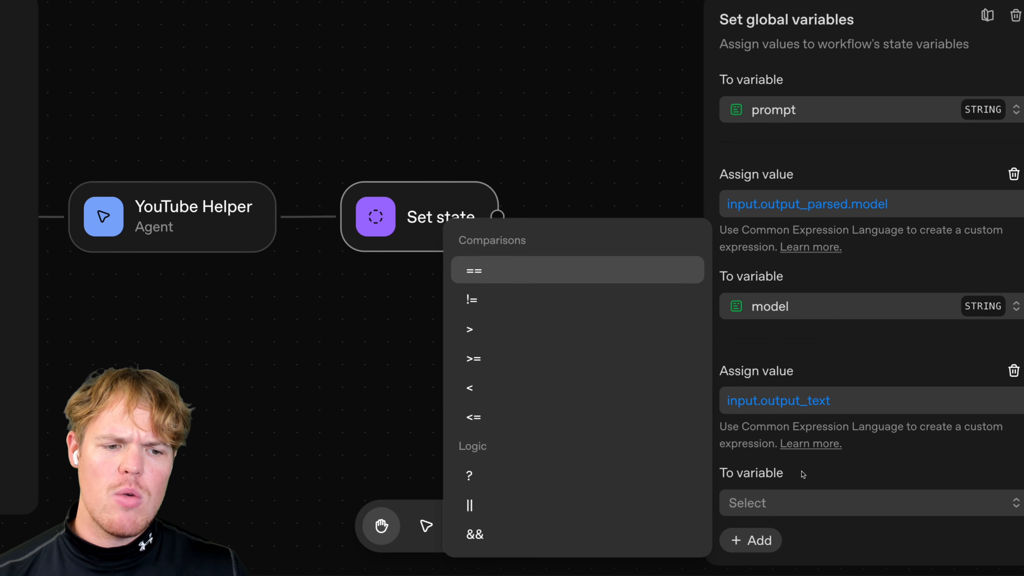
{"action": "left_click", "coordinate": [792, 510]}
{"action": "left_click", "coordinate": [815, 460]}
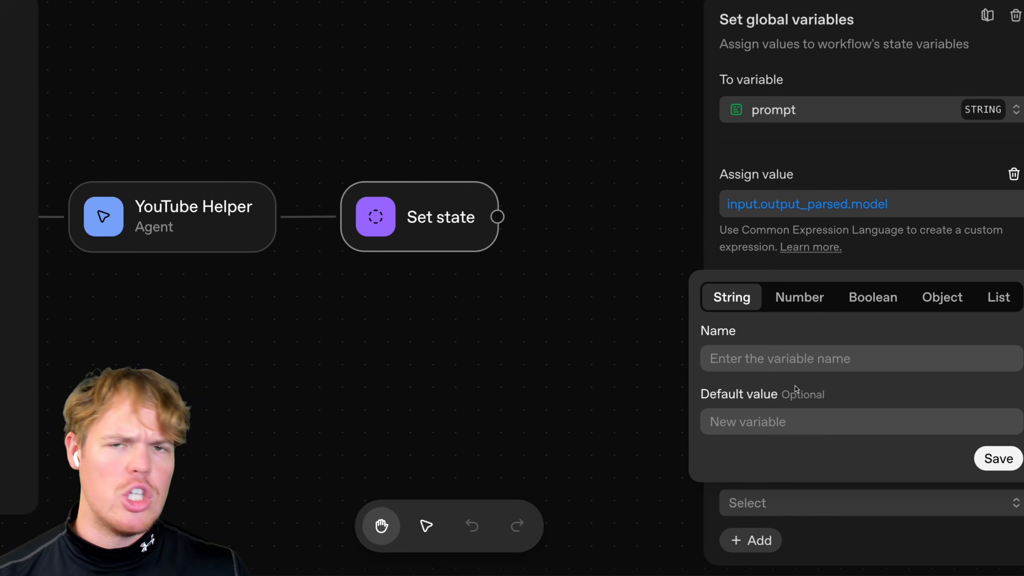
{"action": "type", "text": "language"}
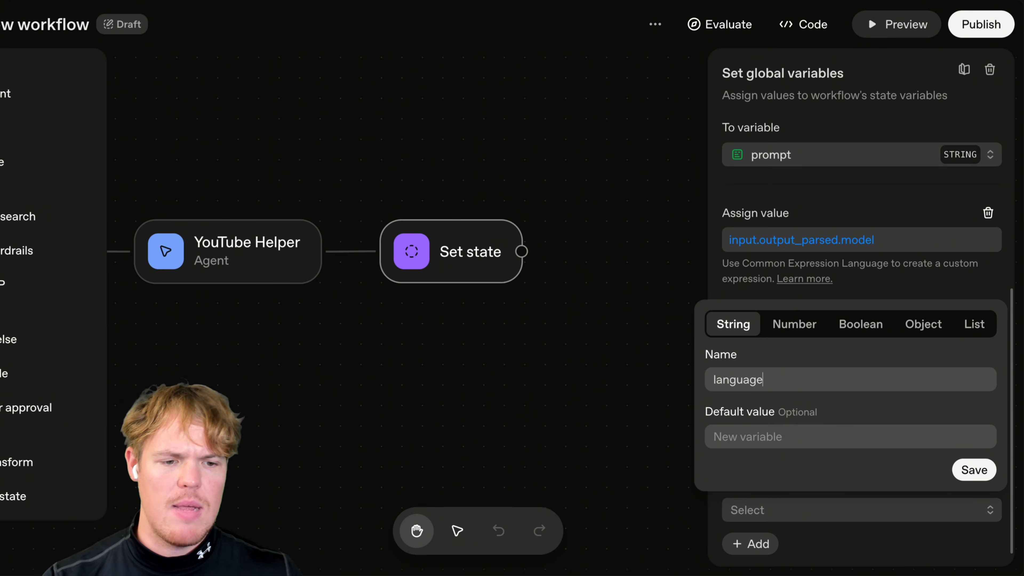
{"action": "left_click", "coordinate": [976, 471]}
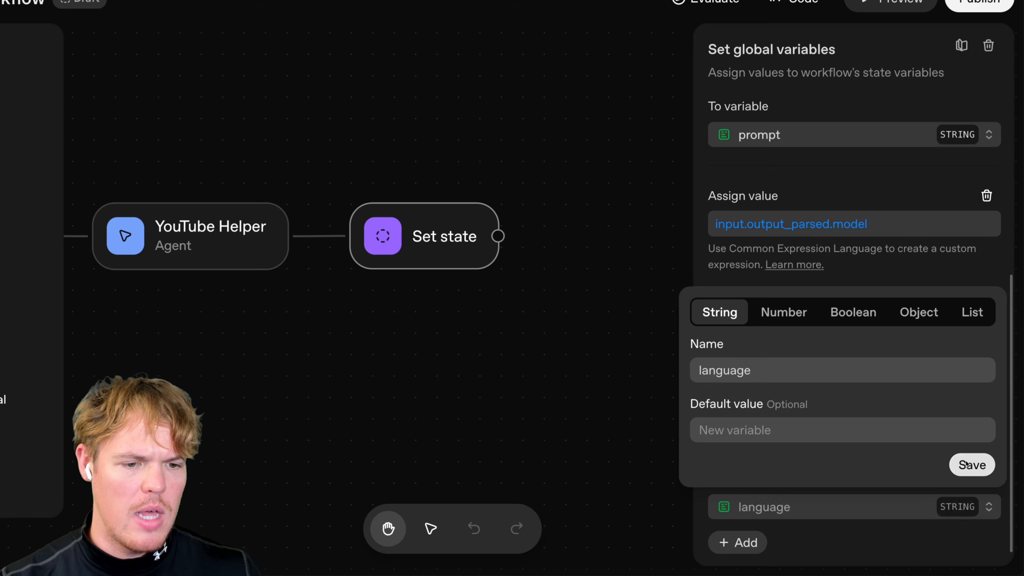
- Add a fifth assignment that stores input.output_parsed.output_format in a new string variable named output_format
{"action": "left_click", "coordinate": [758, 544]}
{"action": "left_click", "coordinate": [840, 418]}
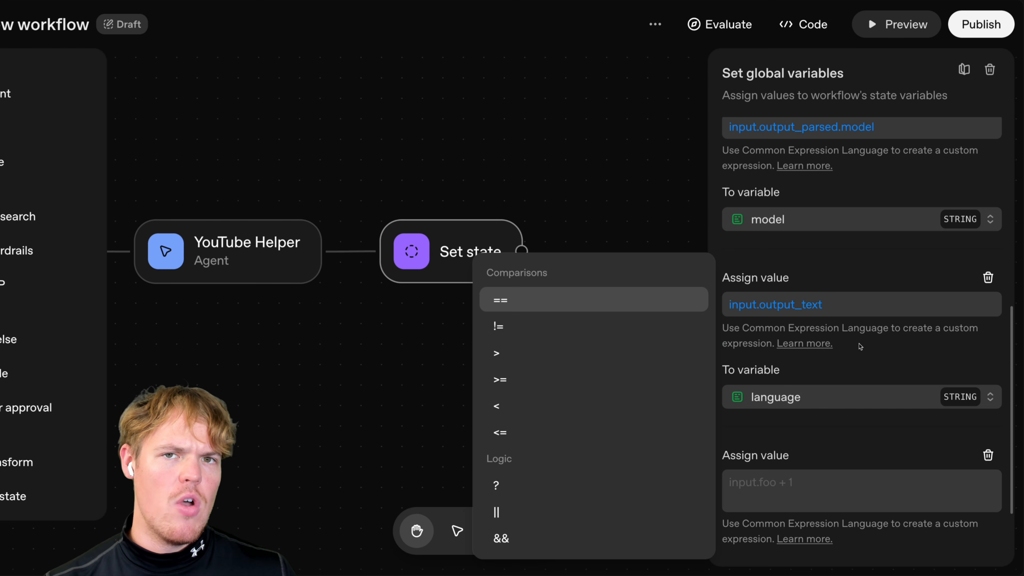
{"action": "left_click", "coordinate": [861, 347]}
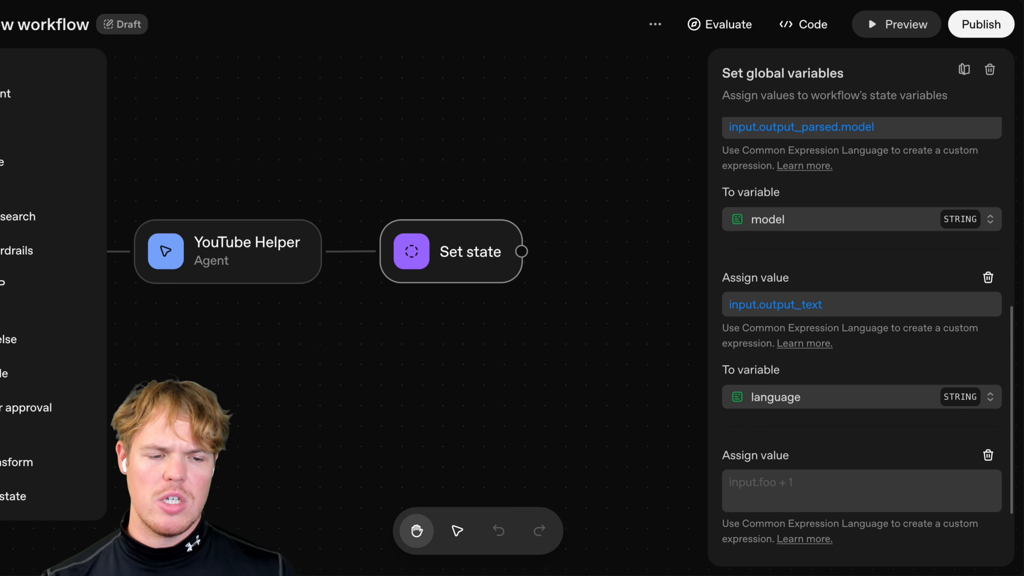
{"action": "double_click", "coordinate": [746, 305]}
{"action": "double_click", "coordinate": [796, 305]}
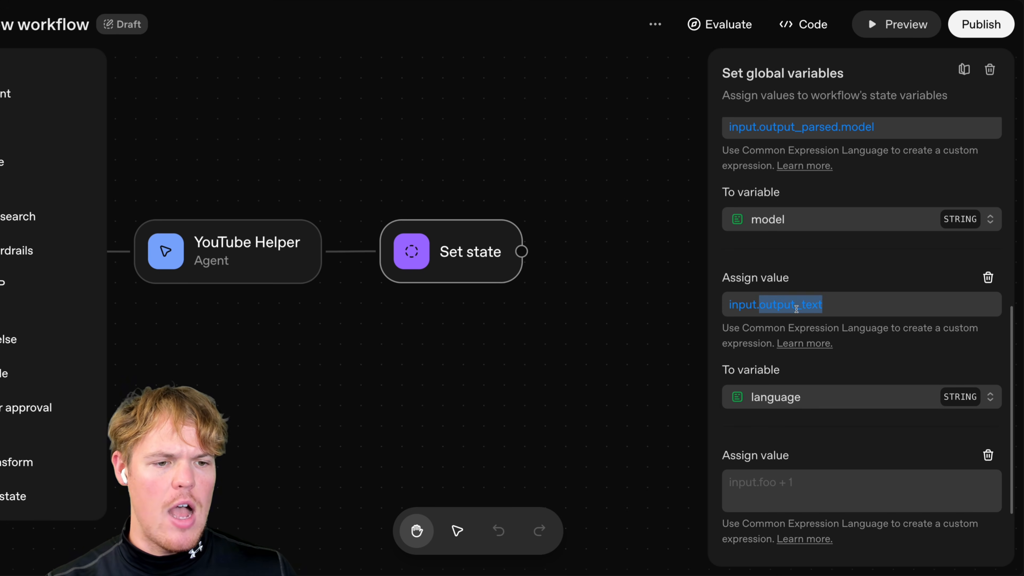
{"action": "left_click", "coordinate": [827, 305]}
{"action": "scroll", "coordinate": [868, 293], "scroll_direction": "down", "scroll_amount": 2}
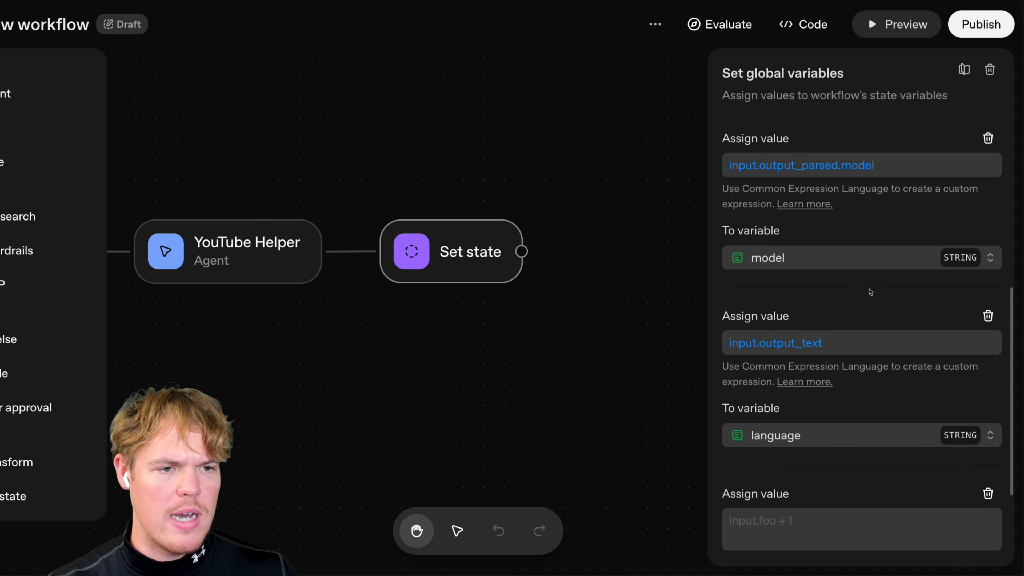
{"action": "scroll", "coordinate": [866, 289], "scroll_direction": "up", "scroll_amount": 1}
{"action": "left_click", "coordinate": [884, 475]}
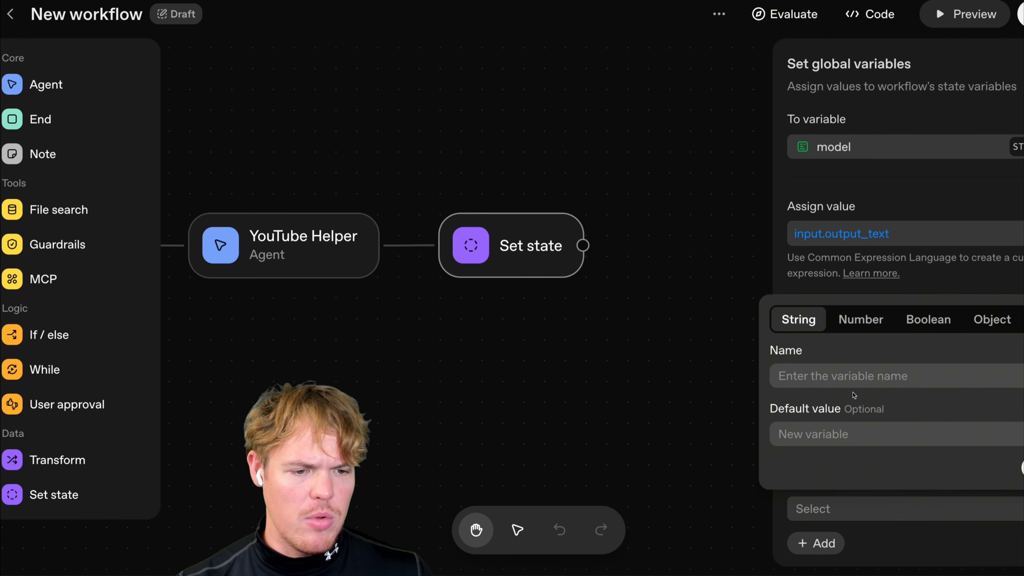
{"action": "left_click", "coordinate": [829, 376]}
{"action": "type", "text": "output_format"}
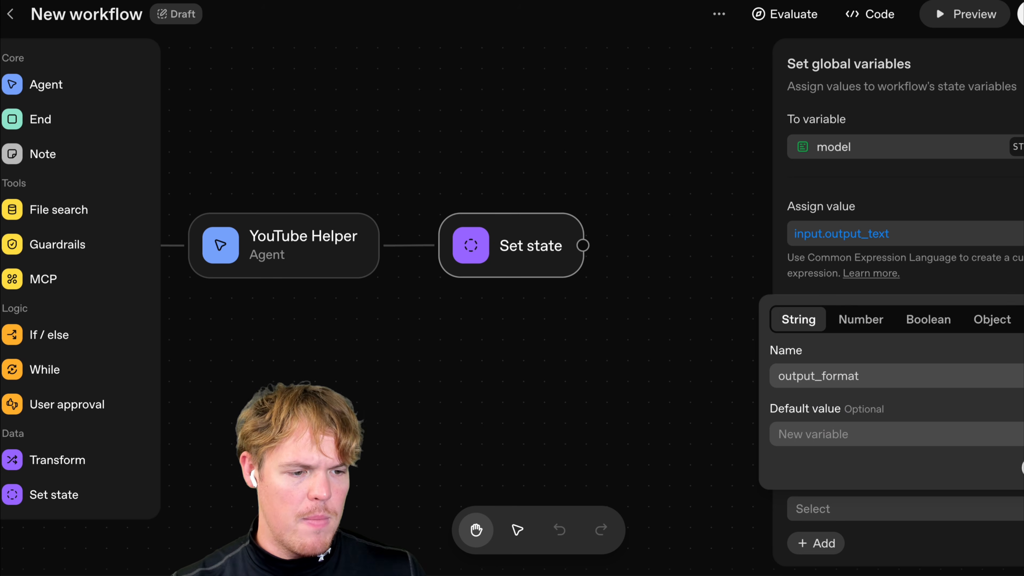
{"action": "key", "text": "Return"}
- Review the workflow chain and the settings of the YouTube Helper and Set state nodes
{"action": "left_click_drag", "start_coordinate": [537, 404], "coordinate": [585, 355]}
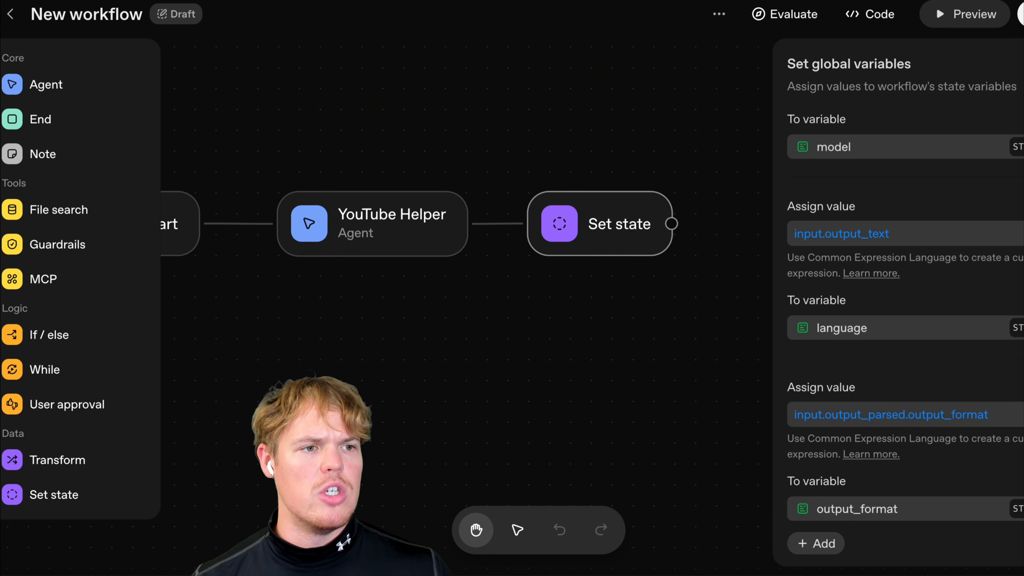
{"action": "left_click", "coordinate": [731, 107]}
{"action": "left_click_drag", "start_coordinate": [673, 126], "coordinate": [748, 178]}
{"action": "scroll", "coordinate": [757, 167], "scroll_direction": "down", "scroll_amount": 3}
{"action": "left_click", "coordinate": [593, 261]}
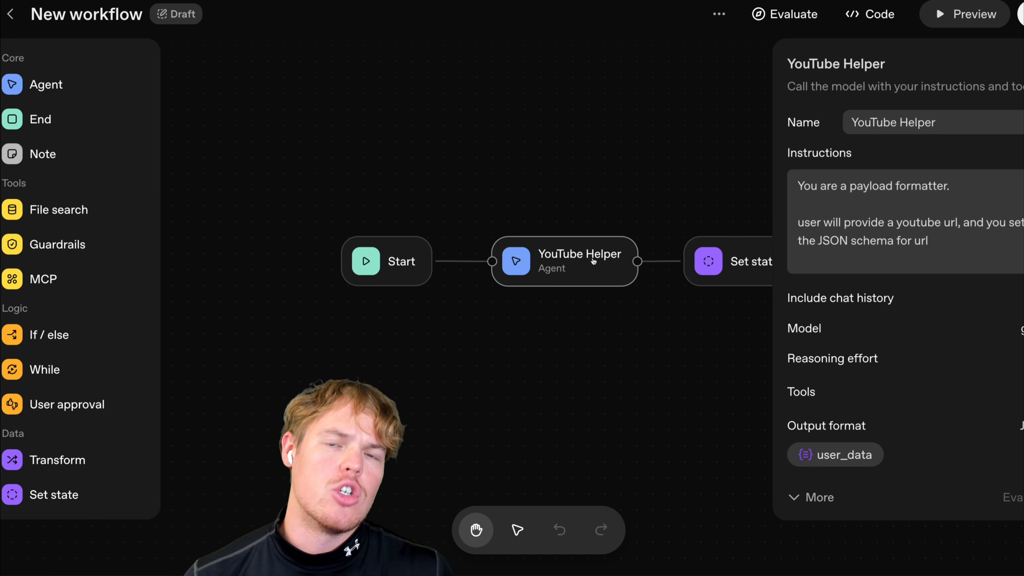
{"action": "left_click_drag", "start_coordinate": [605, 187], "coordinate": [388, 208]}
{"action": "left_click", "coordinate": [510, 266]}
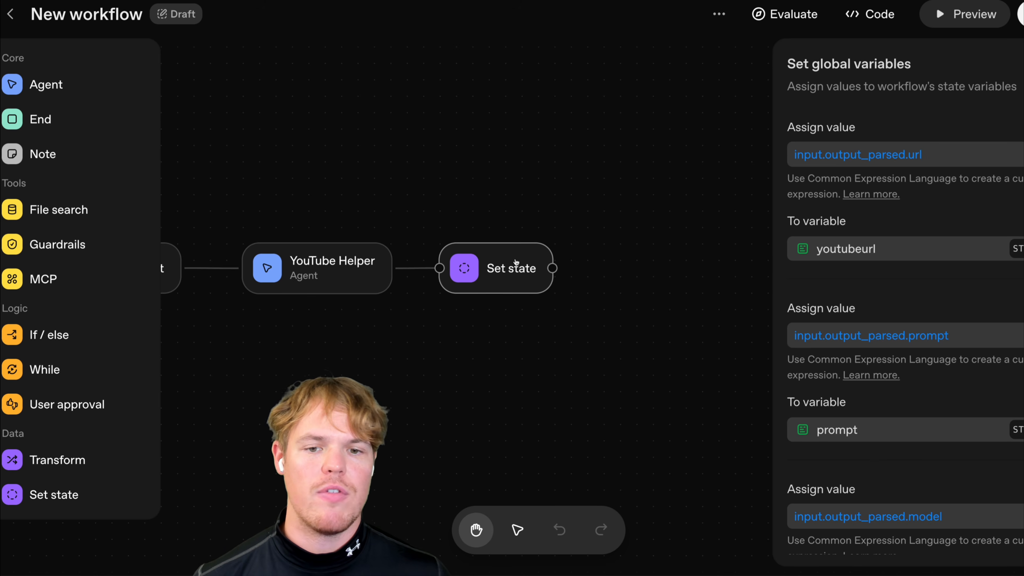
{"action": "mouse_move", "coordinate": [516, 262]}
{"action": "left_mouse_down"}
{"action": "mouse_move", "coordinate": [516, 211]}
{"action": "mouse_move", "coordinate": [532, 261]}
{"action": "left_mouse_up"}
- Add an Agent node after Set state, connect the two nodes, and name the agent YT Bot
{"action": "left_click_drag", "start_coordinate": [66, 88], "coordinate": [669, 266]}
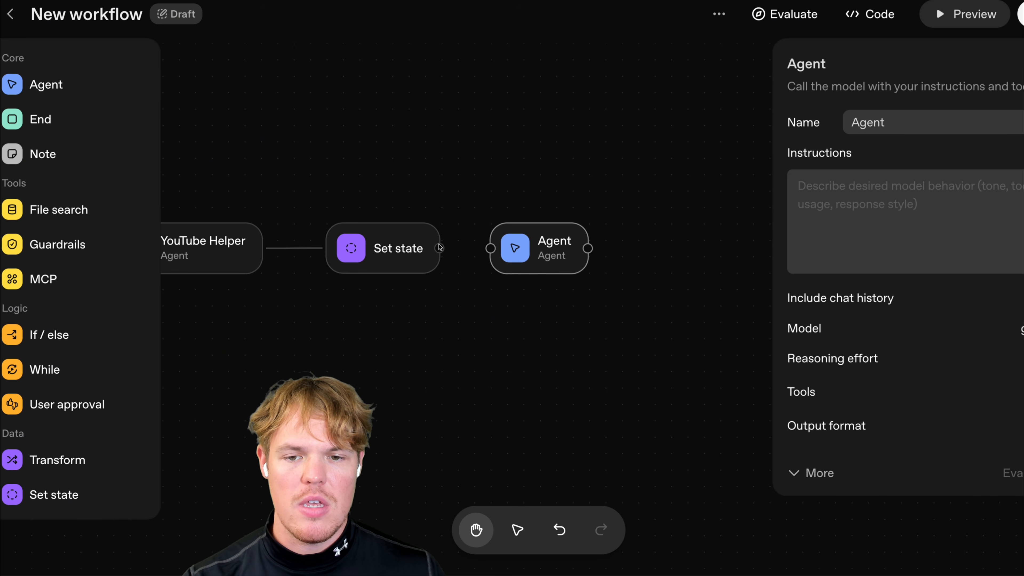
{"action": "left_click_drag", "start_coordinate": [440, 247], "coordinate": [490, 248]}
{"action": "double_click", "coordinate": [867, 122]}
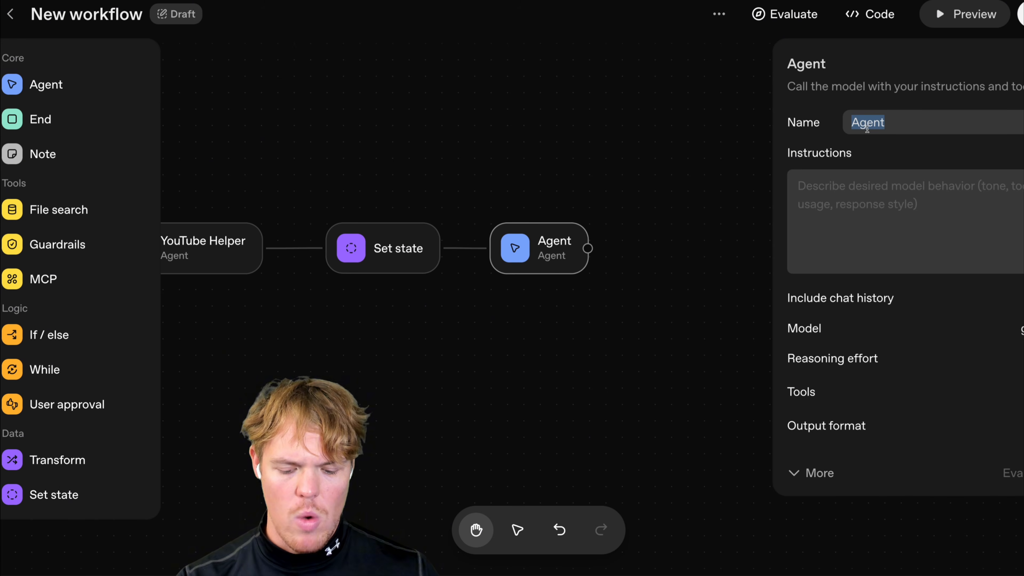
{"action": "type", "text": "YT Bot"}
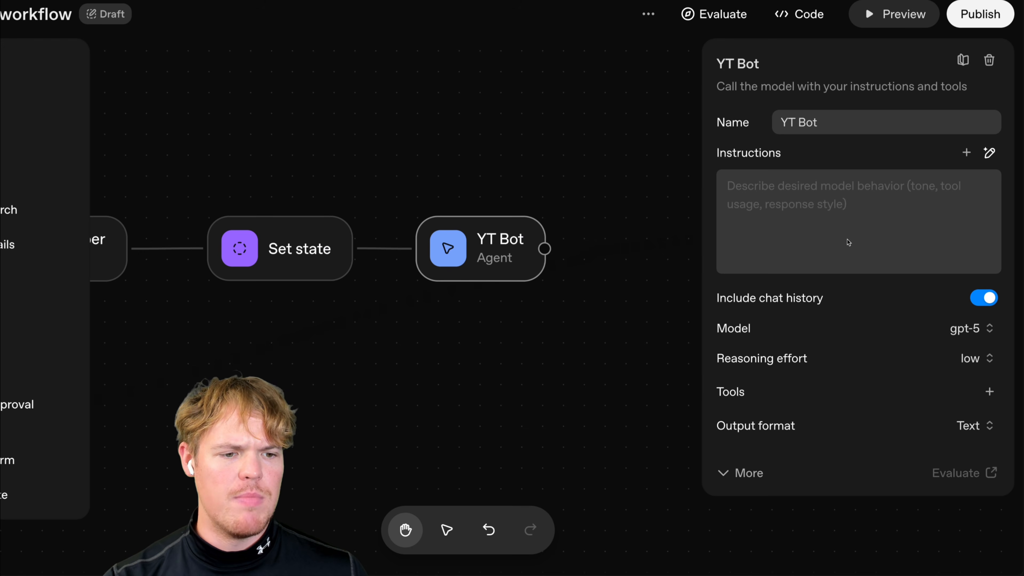
- Choose Zapier as the MCP server tool for YT Bot and open Zapier's page for getting an API key
{"action": "left_click", "coordinate": [990, 391]}
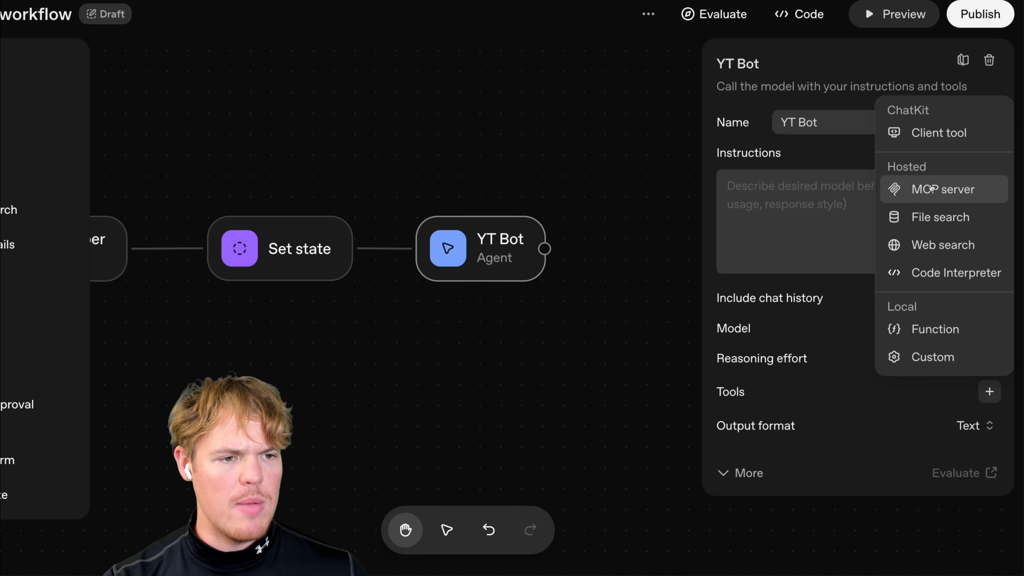
{"action": "left_click", "coordinate": [931, 189]}
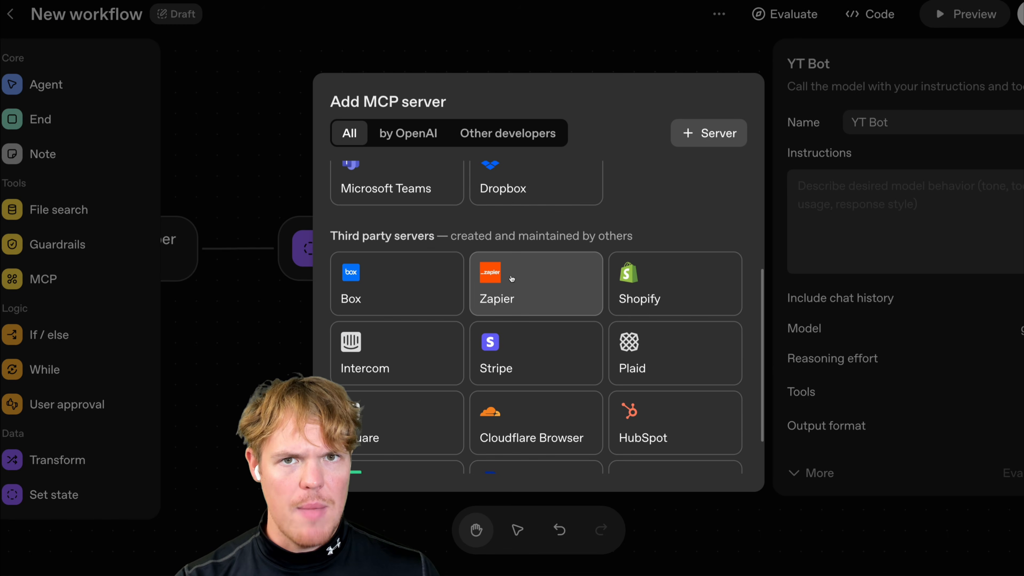
{"action": "left_click", "coordinate": [511, 278]}
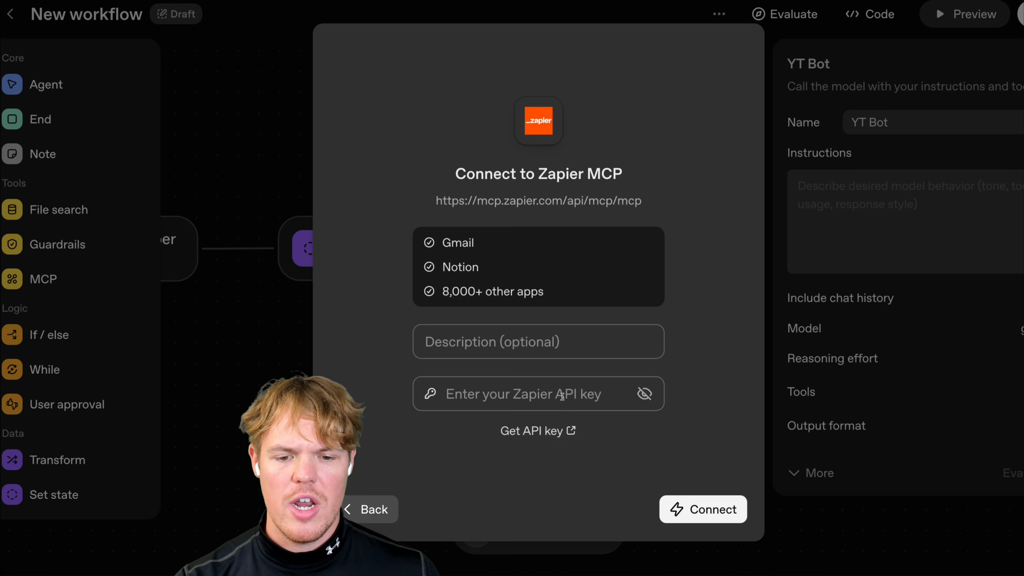
{"action": "left_click", "coordinate": [537, 431]}
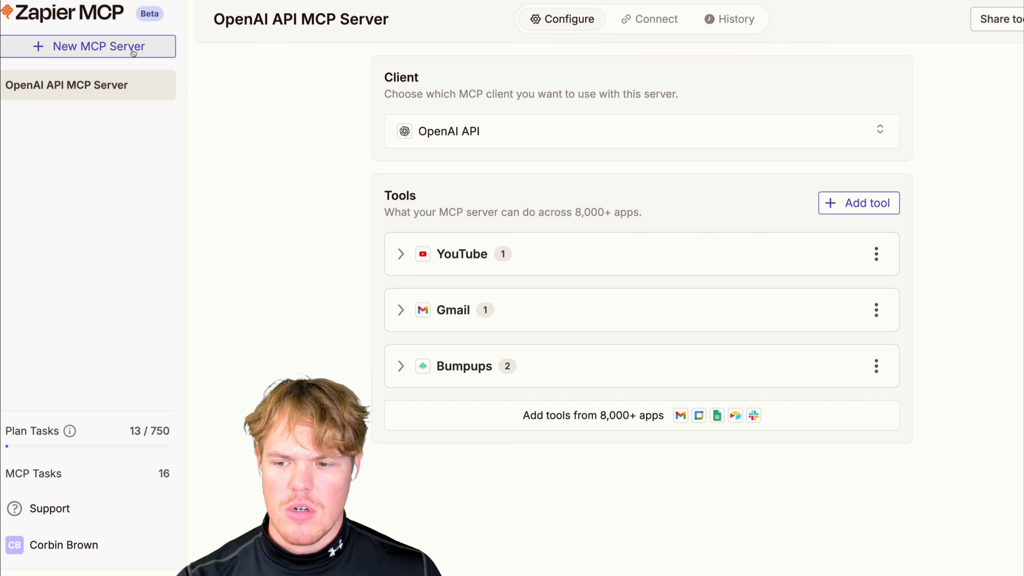
- Create a new MCP server in Zapier with OpenAI API as the client and YT Bot as the name
{"action": "left_click", "coordinate": [133, 52]}
{"action": "left_click", "coordinate": [472, 253]}
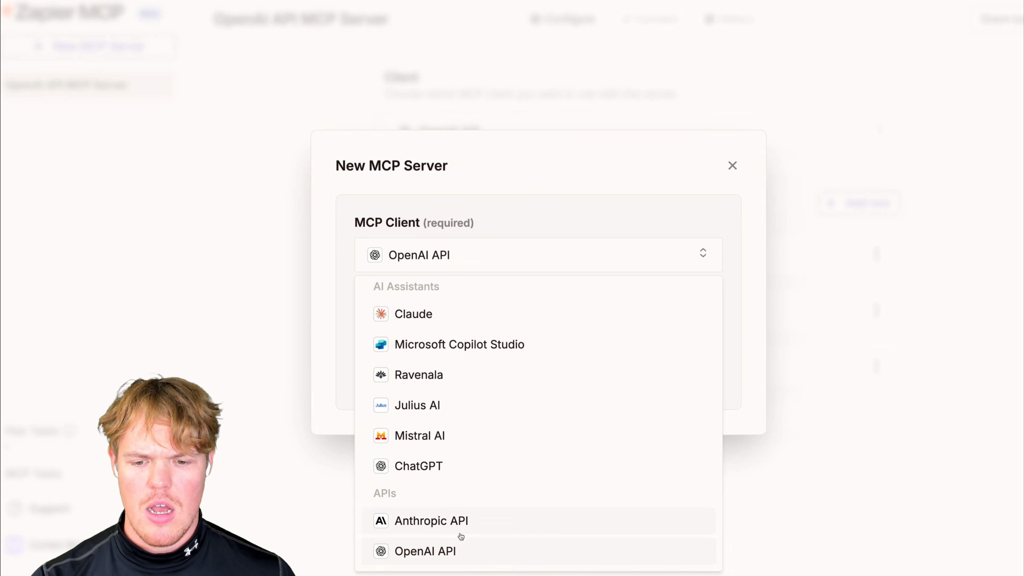
{"action": "left_click", "coordinate": [460, 557]}
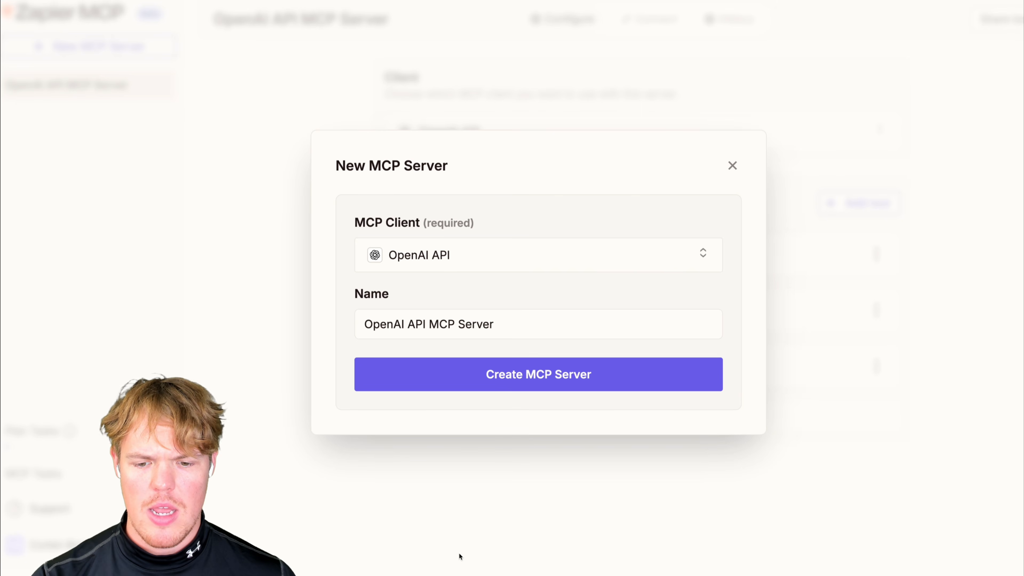
{"action": "left_click_drag", "start_coordinate": [495, 324], "coordinate": [339, 322]}
{"action": "key", "text": "BackSpace"}
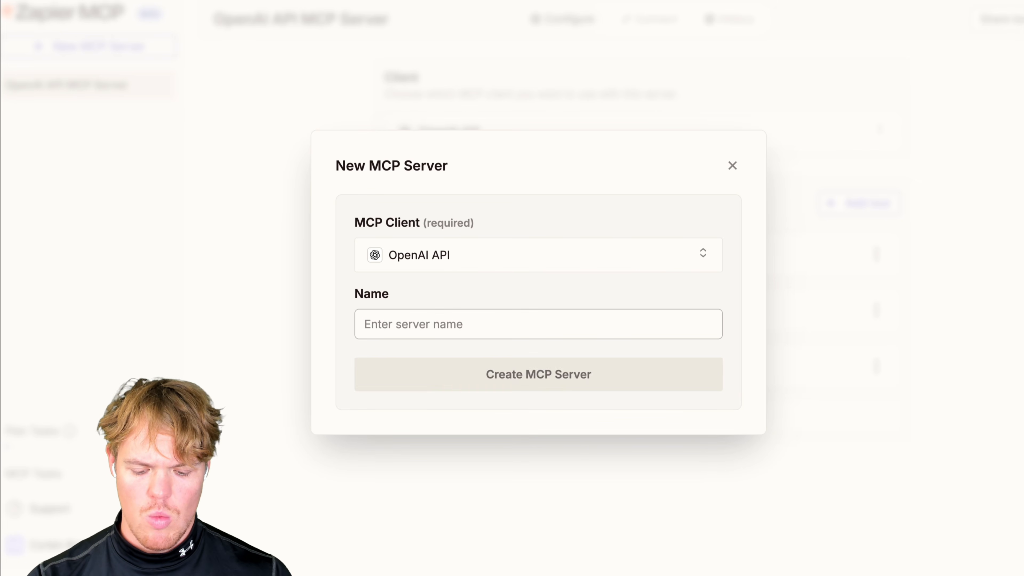
{"action": "type", "text": "YT Bot"}
{"action": "key", "text": "Return"}
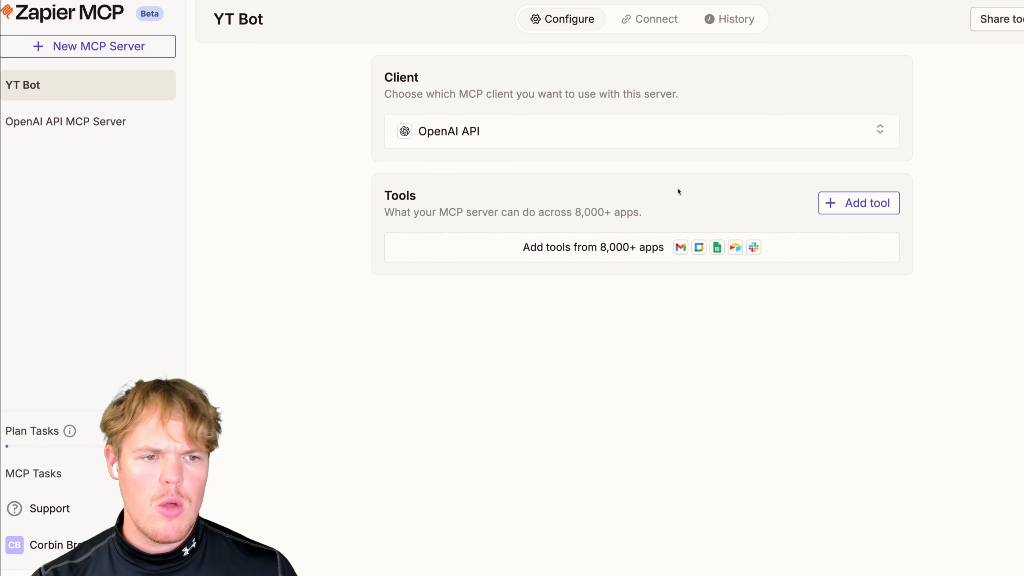
- Search the apps for YouTube and add its Find Video tool to the YT Bot server
{"action": "left_click", "coordinate": [858, 203]}
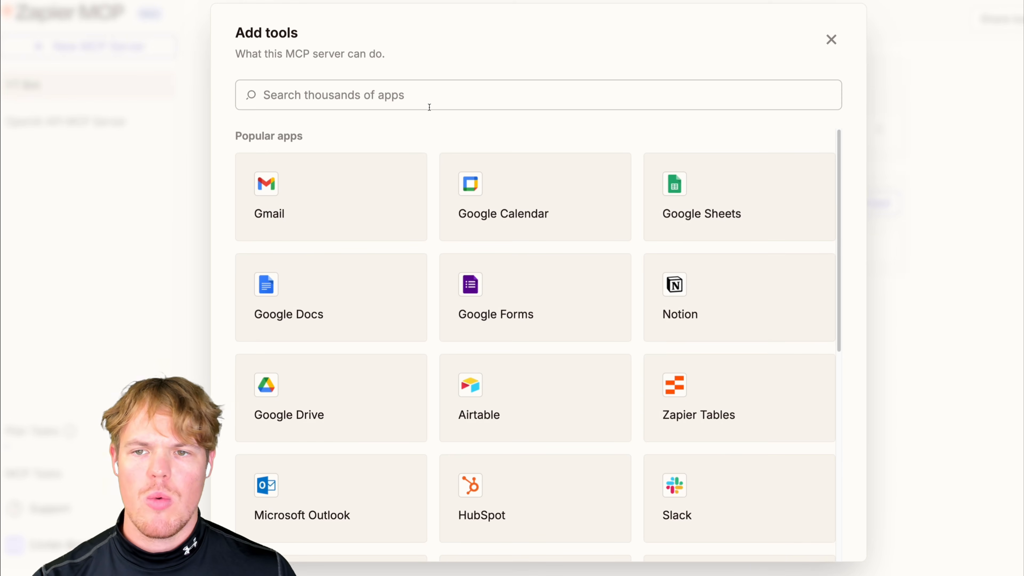
{"action": "type", "text": "youtti"}
{"action": "key", "text": "BackSpace"}
{"action": "key", "text": "BackSpace"}
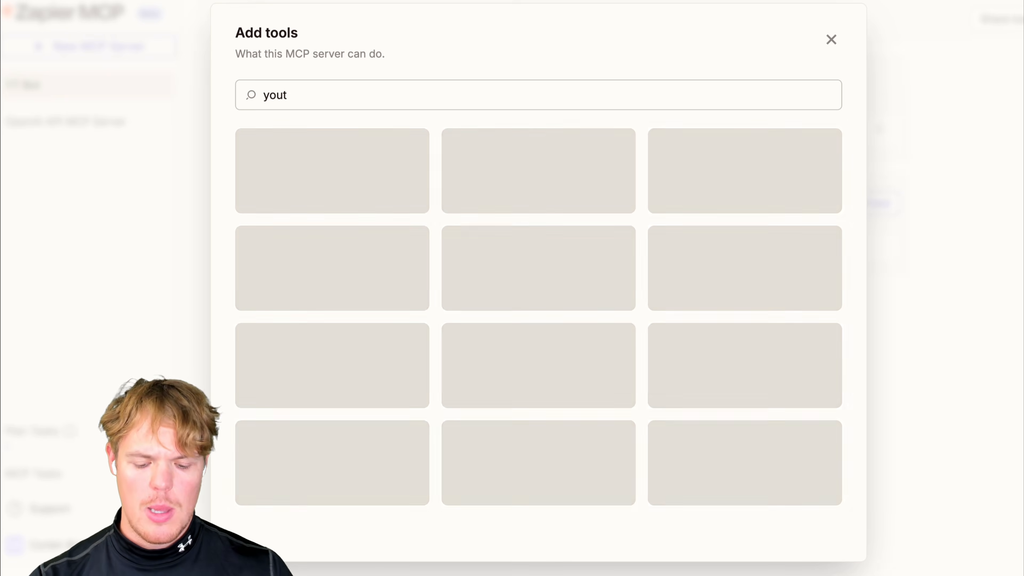
{"action": "type", "text": "ube"}
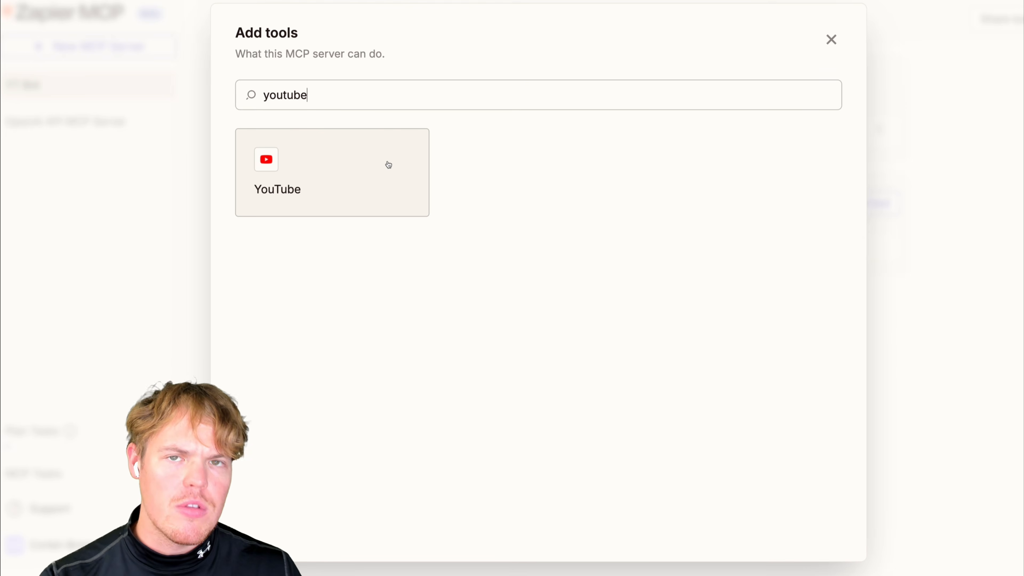
{"action": "left_click", "coordinate": [388, 165]}
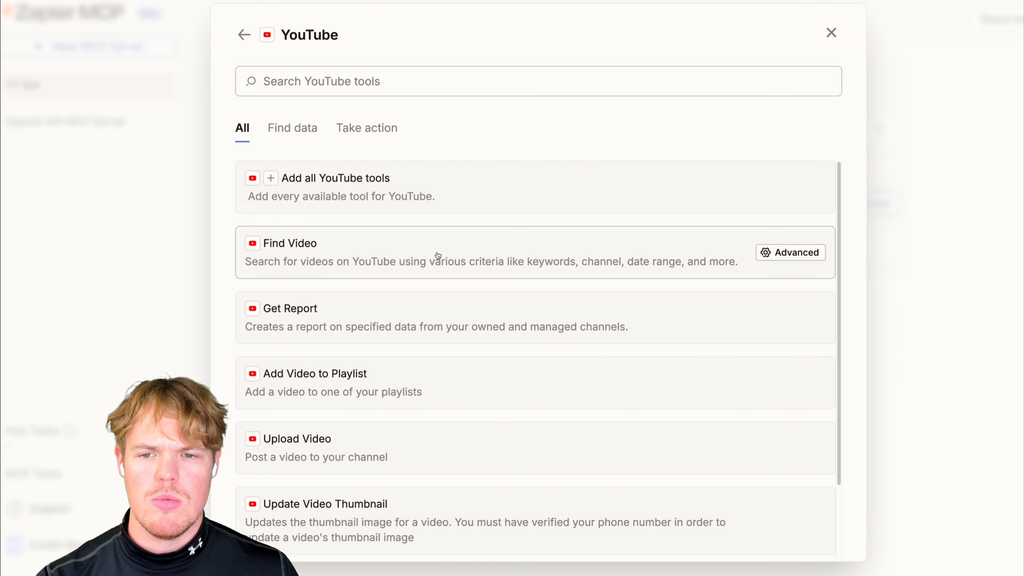
{"action": "left_click", "coordinate": [363, 262]}
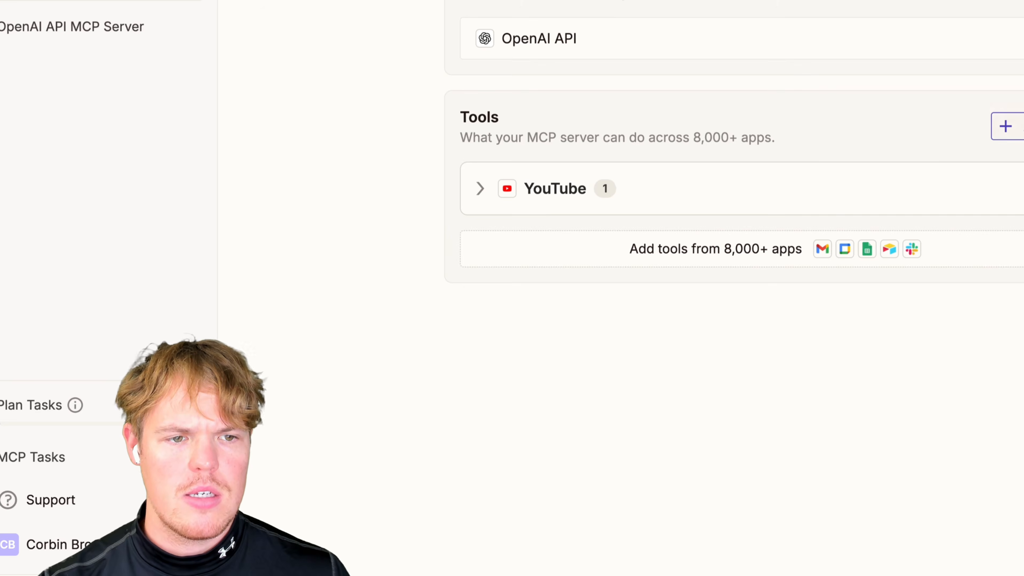
- Search the apps for bumpups and add its Send Chat tool to the YT Bot server
{"action": "left_click", "coordinate": [861, 203]}
{"action": "type", "text": "bumpups"}
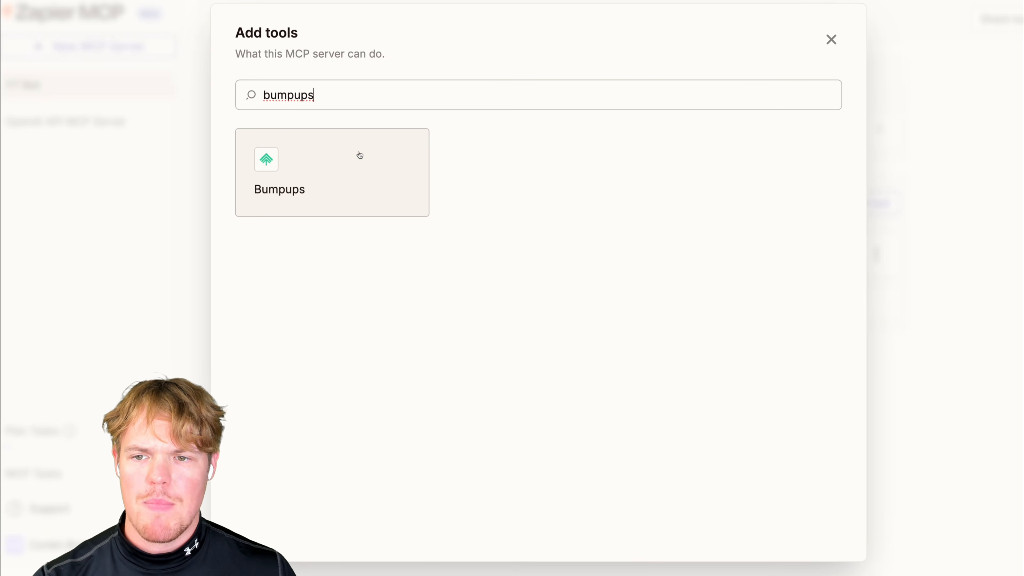
{"action": "left_click", "coordinate": [360, 155]}
{"action": "scroll", "coordinate": [540, 185], "scroll_direction": "down", "scroll_amount": 2}
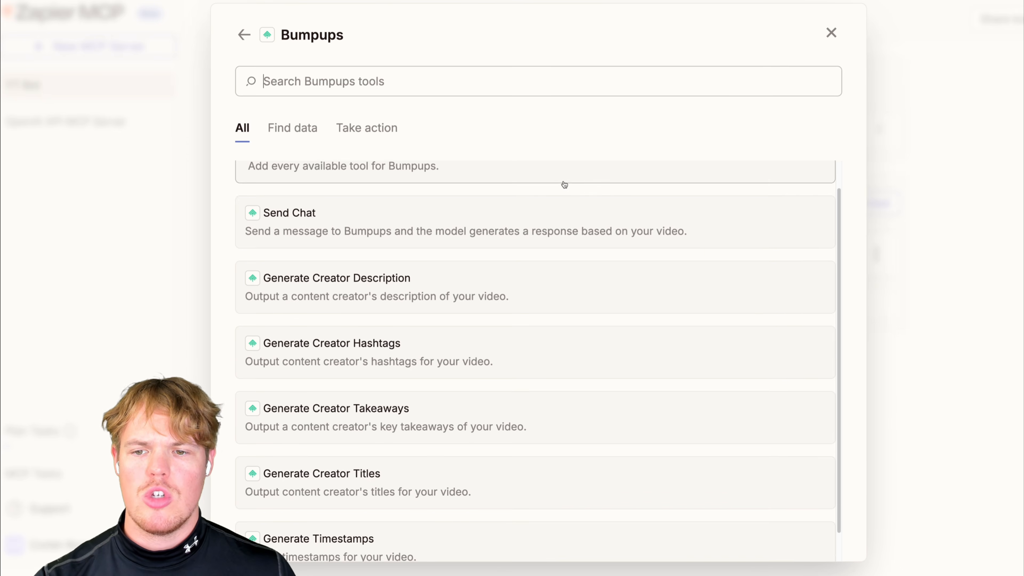
{"action": "scroll", "coordinate": [467, 242], "scroll_direction": "down", "scroll_amount": 1}
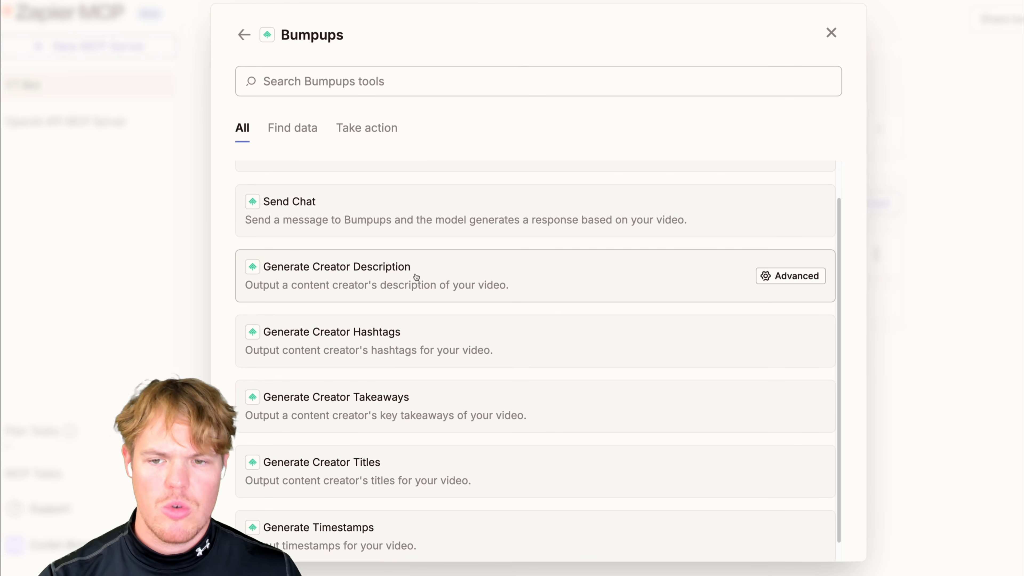
{"action": "scroll", "coordinate": [366, 233], "scroll_direction": "up", "scroll_amount": 1}
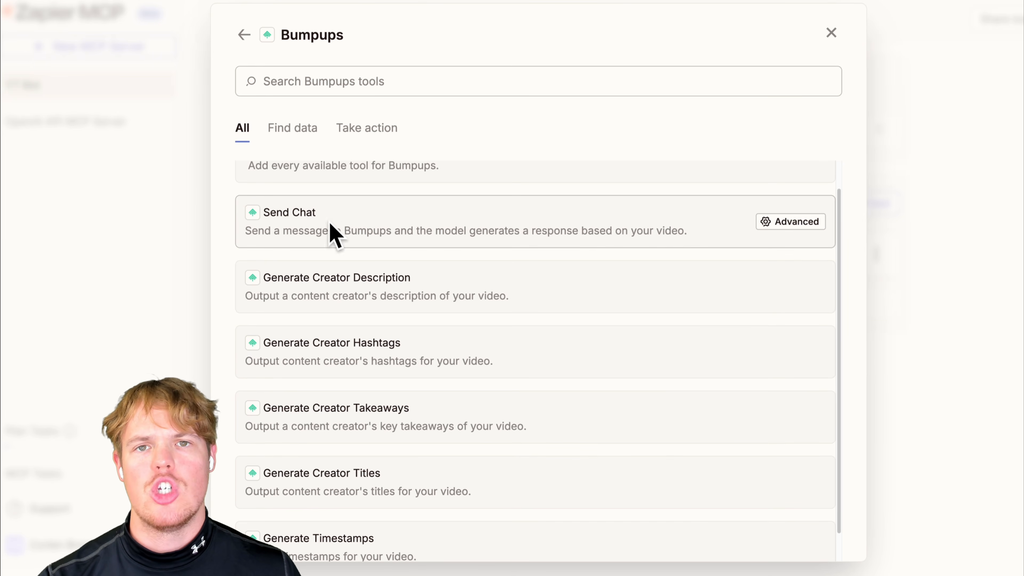
{"action": "scroll", "coordinate": [363, 234], "scroll_direction": "down", "scroll_amount": 2}
{"action": "scroll", "coordinate": [436, 320], "scroll_direction": "up", "scroll_amount": 2}
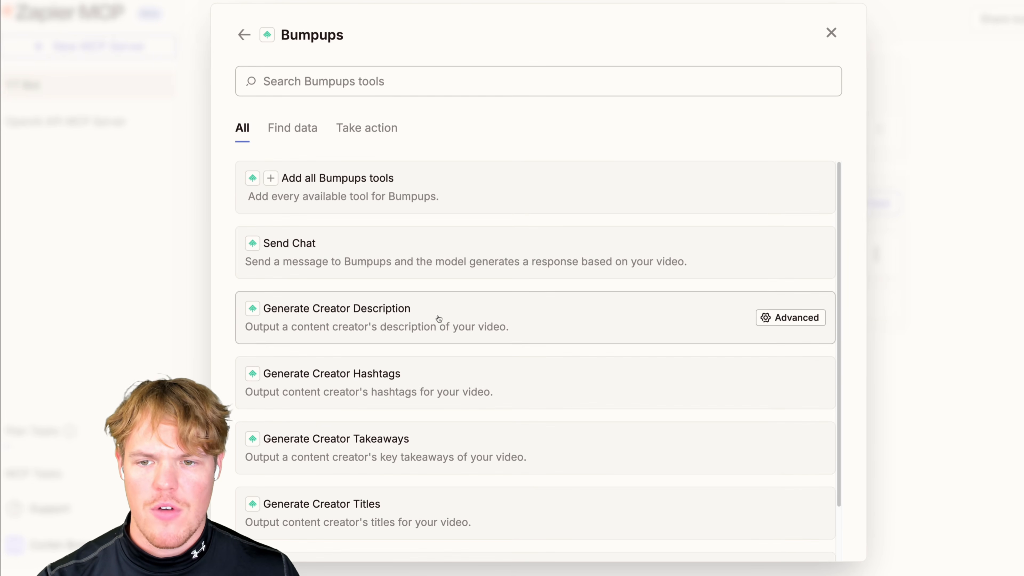
{"action": "left_click", "coordinate": [294, 245]}
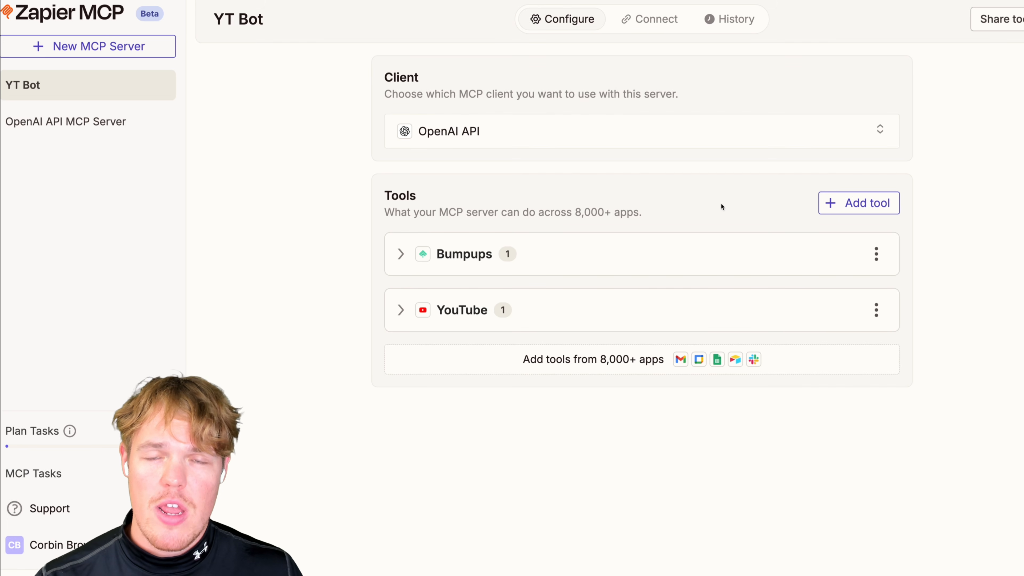
- Look over the other apps available for the server, and view the API section of the Bumpups account settings
{"action": "left_click", "coordinate": [644, 361]}
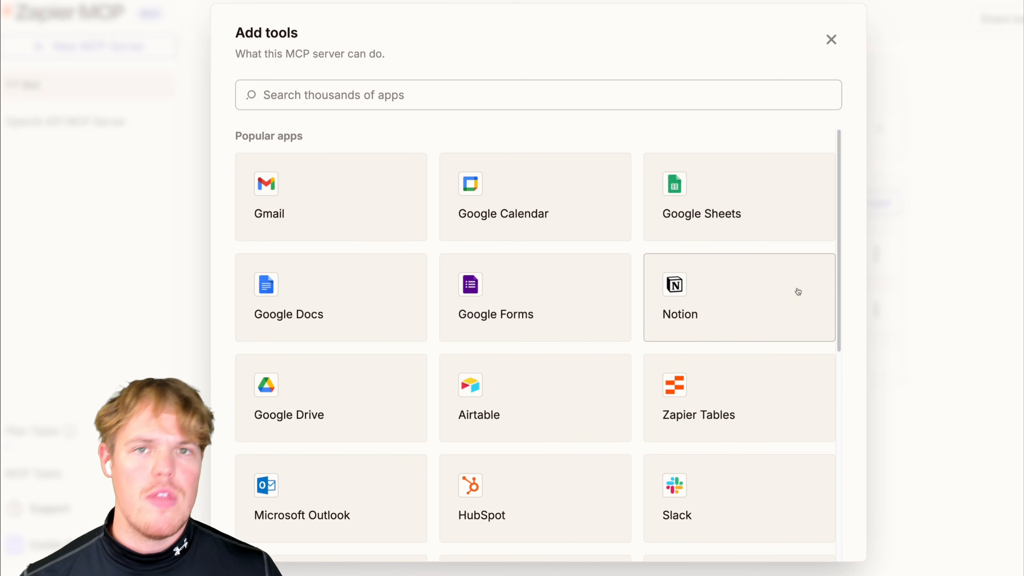
{"action": "left_click", "coordinate": [924, 244]}
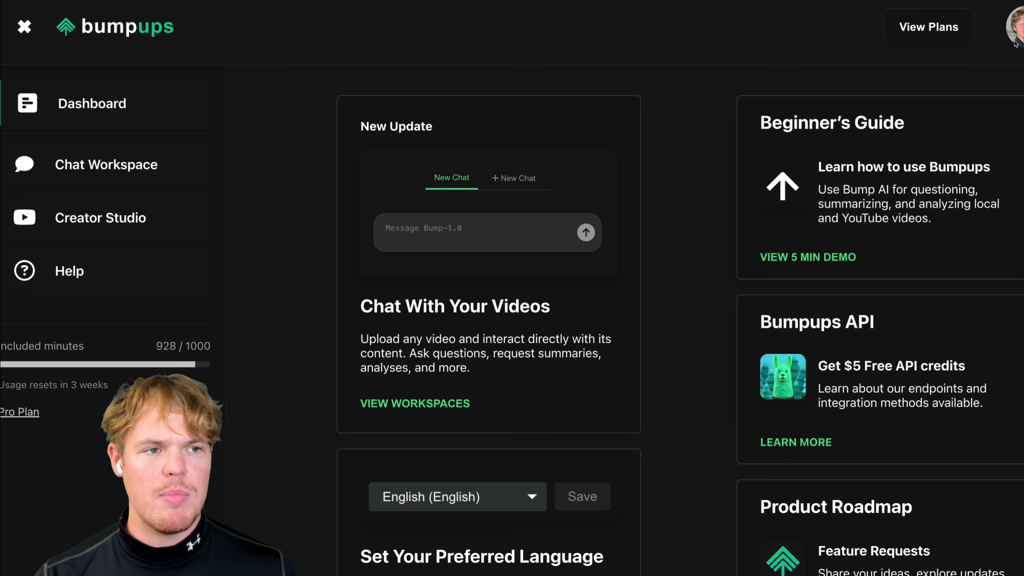
{"action": "left_click", "coordinate": [1015, 40]}
{"action": "left_click", "coordinate": [980, 137]}
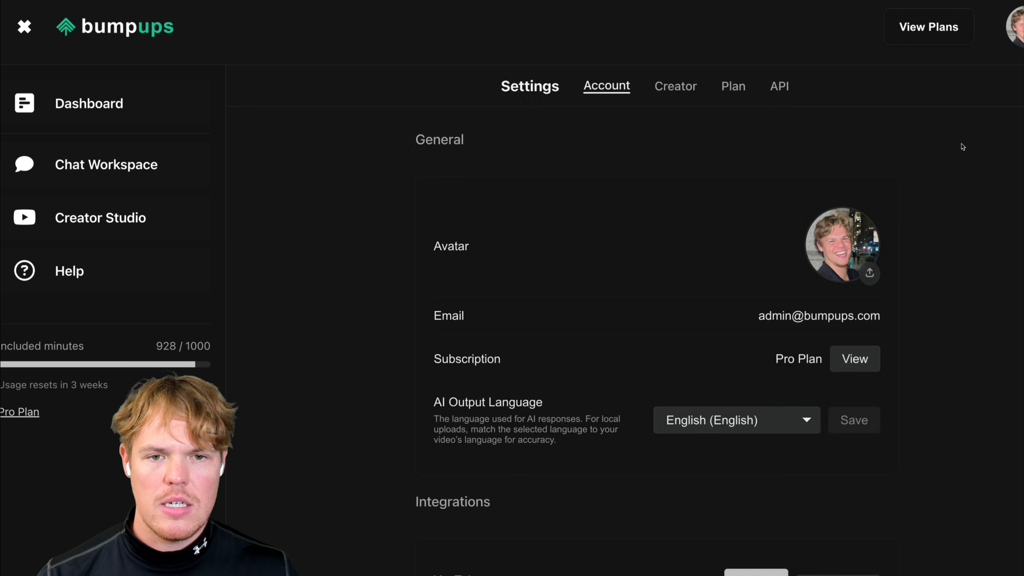
{"action": "left_click", "coordinate": [779, 85]}
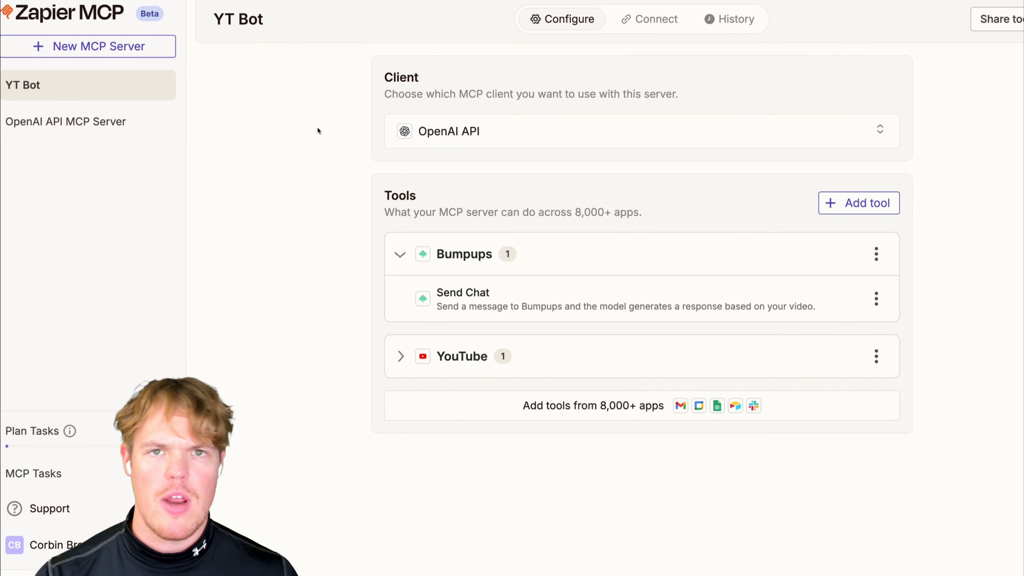
- Copy the YT Bot server's API key from Zapier's connection page and submit it as the Zapier API key in Agent Builder
{"action": "left_click", "coordinate": [649, 19]}
{"action": "scroll", "coordinate": [346, 308], "scroll_direction": "down", "scroll_amount": 2}
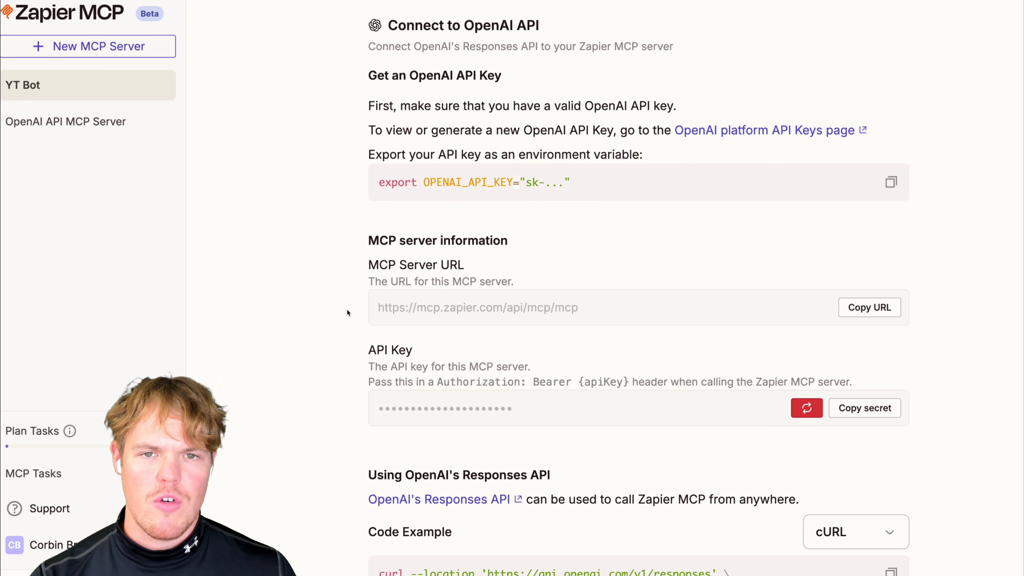
{"action": "left_click", "coordinate": [871, 409]}
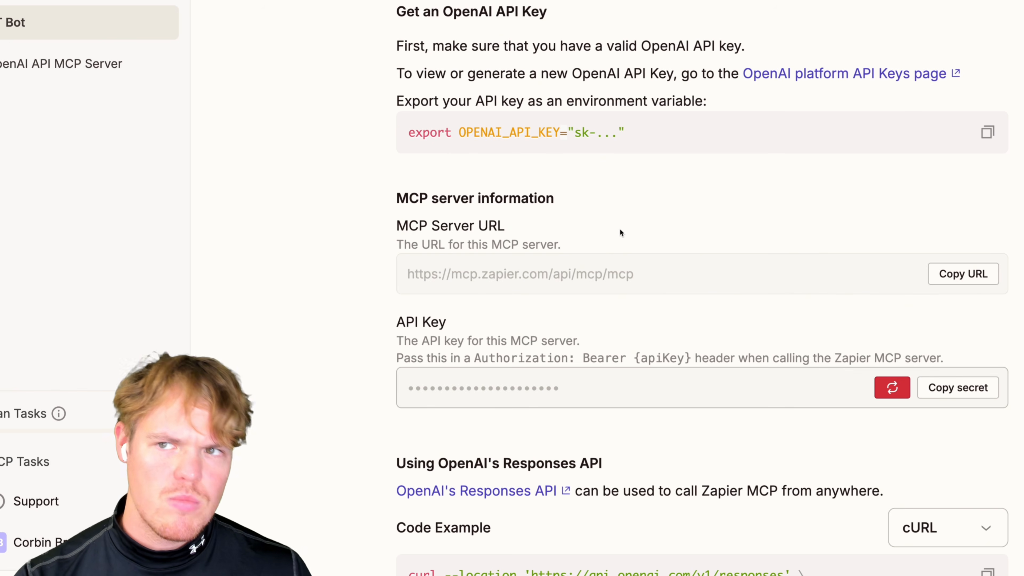
{"action": "key", "text": "ctrl+shift+Tab"}
{"action": "left_click", "coordinate": [557, 369]}
{"action": "key", "text": "super+v"}
{"action": "key", "text": "Return"}
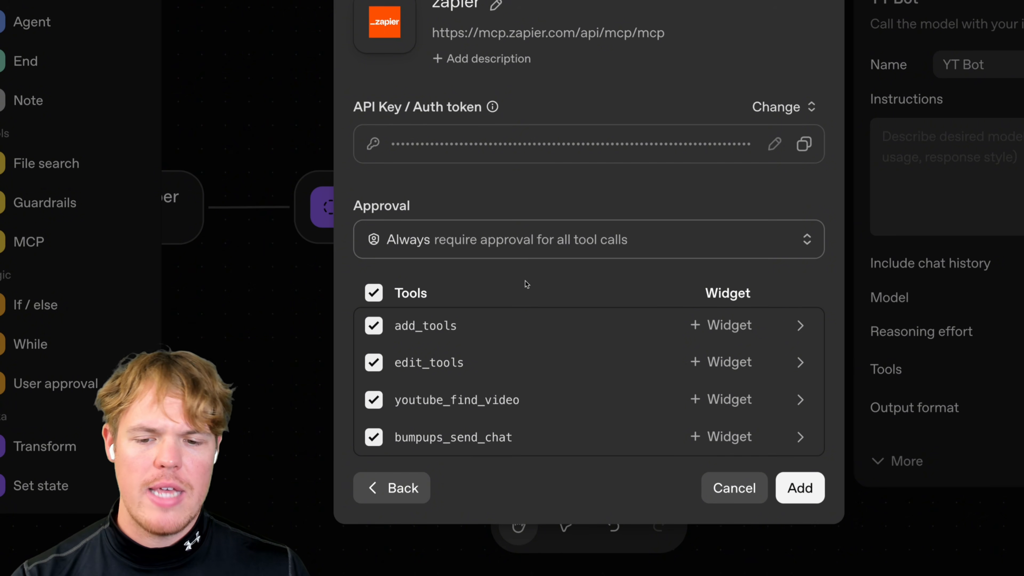
- Exclude add_tools and edit_tools, keeping youtube_find_video and bumpups_send_chat, and add the Zapier server to YT Bot
{"action": "left_click", "coordinate": [377, 327]}
{"action": "left_click", "coordinate": [373, 363]}
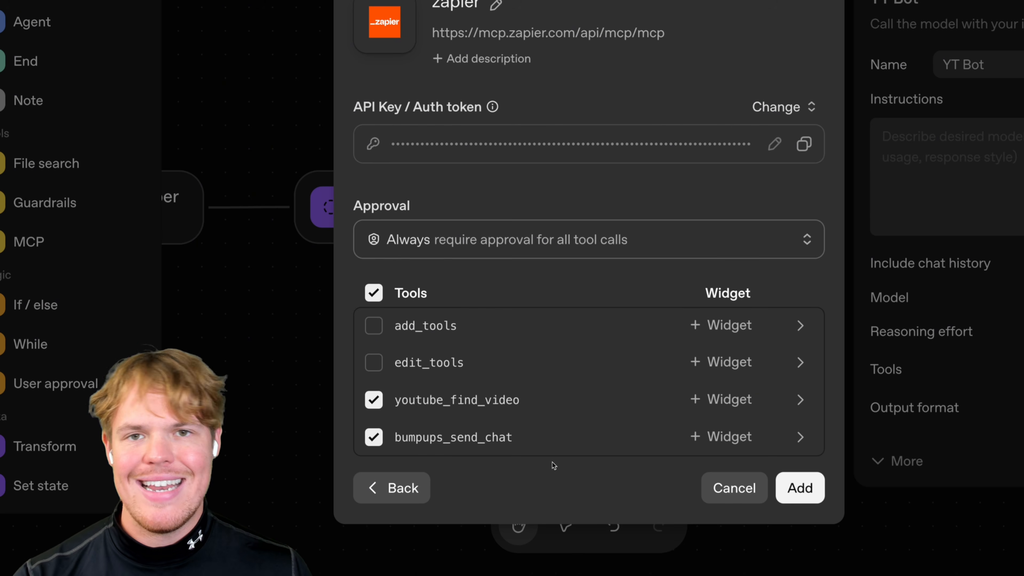
{"action": "left_click", "coordinate": [799, 487]}
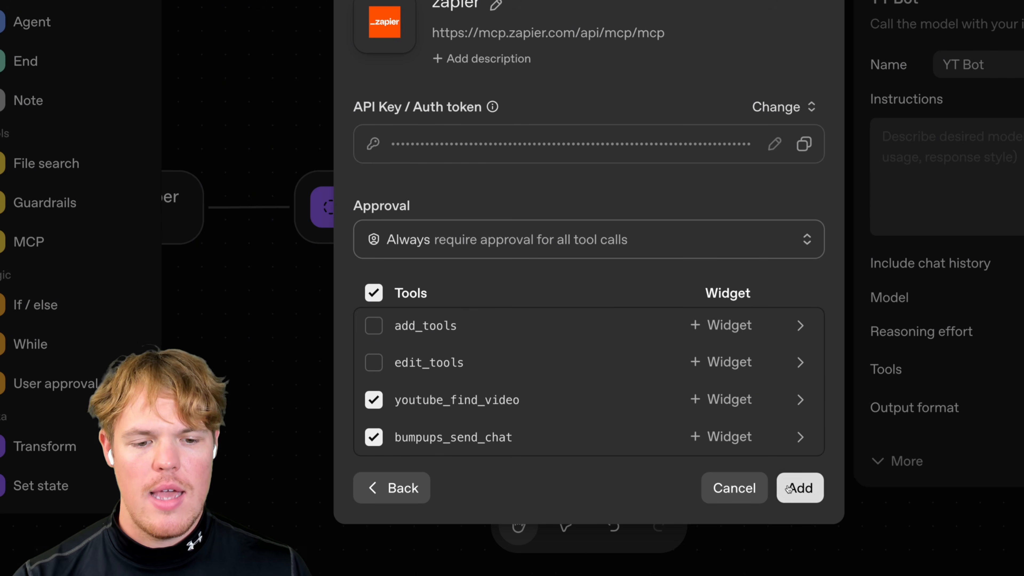
{"action": "left_click_drag", "start_coordinate": [581, 249], "coordinate": [562, 226]}
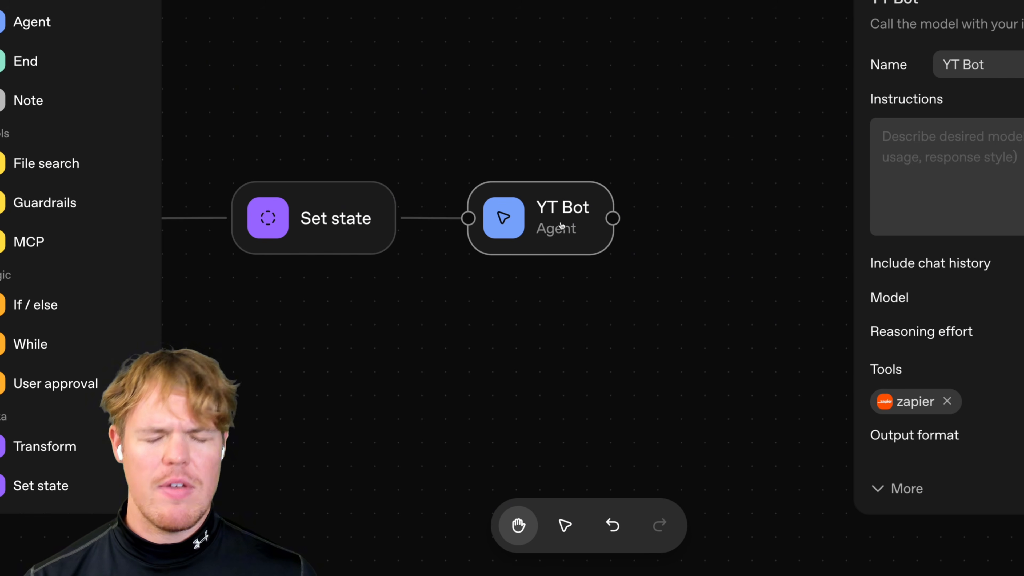
{"action": "left_click_drag", "start_coordinate": [544, 231], "coordinate": [543, 230]}
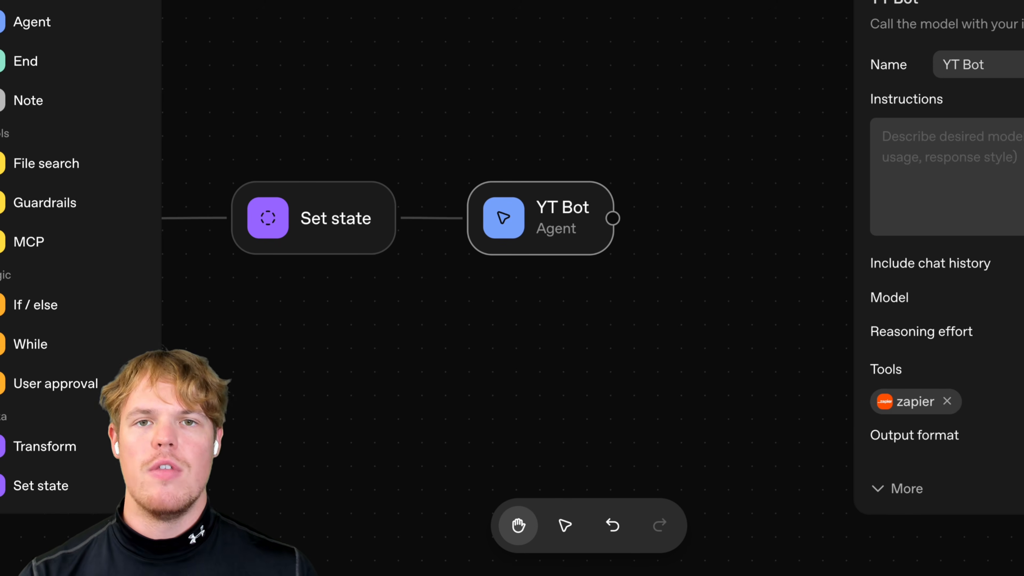
{"action": "scroll", "coordinate": [778, 247], "scroll_direction": "down", "scroll_amount": 1}
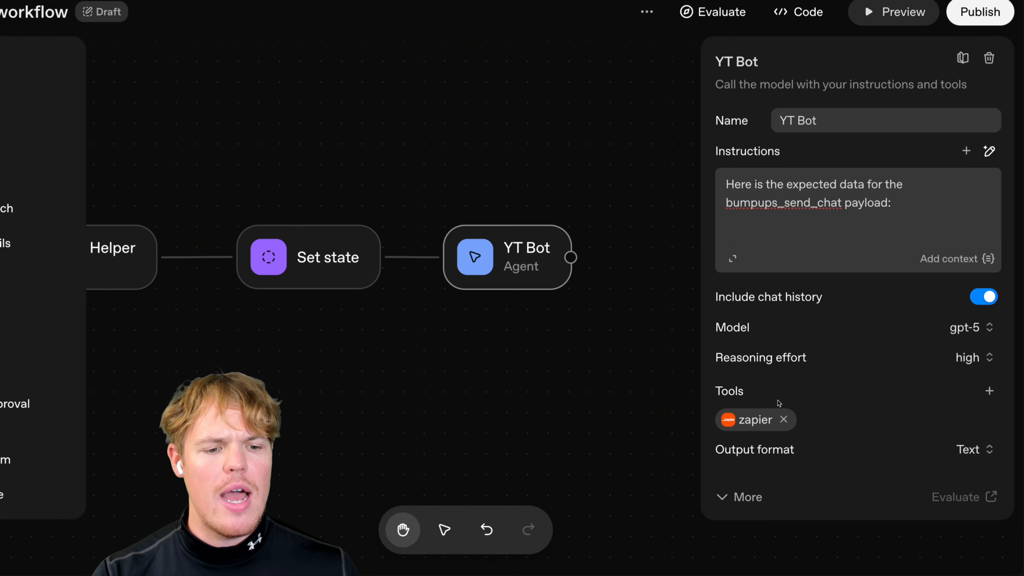
- Check the bumpups_send_chat tool name, add empty url, model, prompt, language and output_format fields to YT Bot's instructions, and expand the instructions editor
{"action": "left_click", "coordinate": [751, 420]}
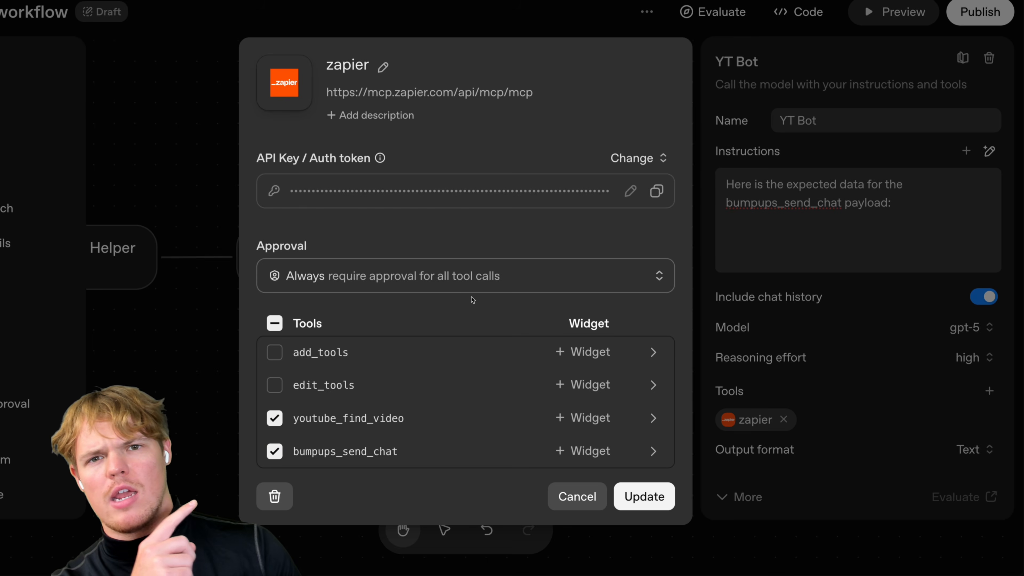
{"action": "left_click_drag", "start_coordinate": [399, 452], "coordinate": [294, 454]}
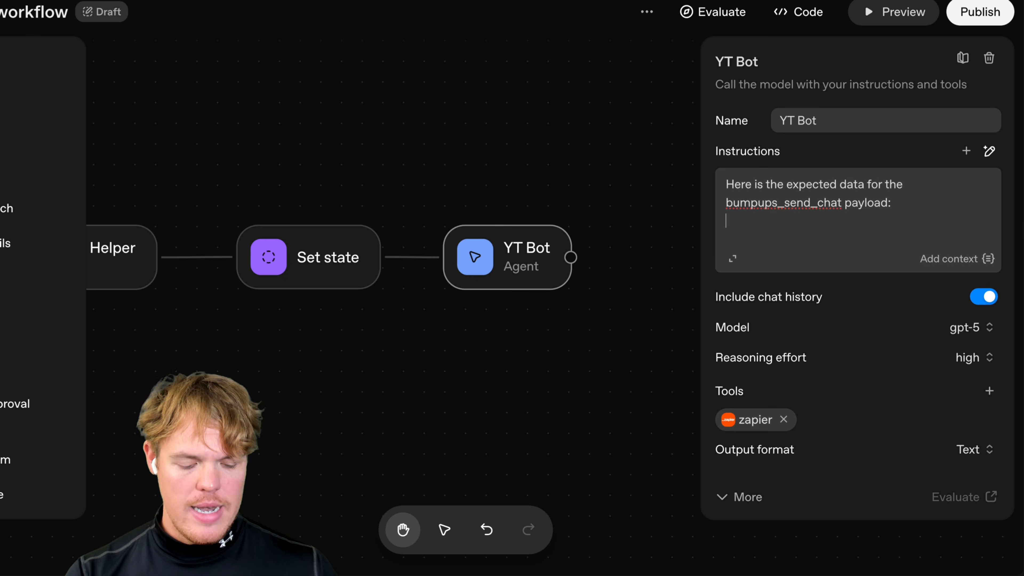
{"action": "key", "text": "Return"}
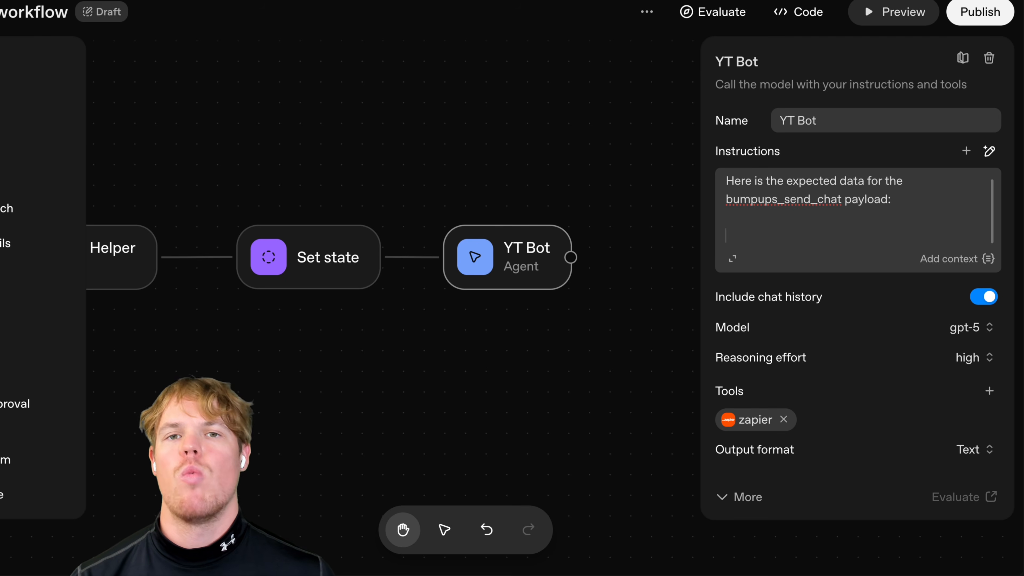
{"action": "scroll", "coordinate": [462, 136], "scroll_direction": "left", "scroll_amount": 10}
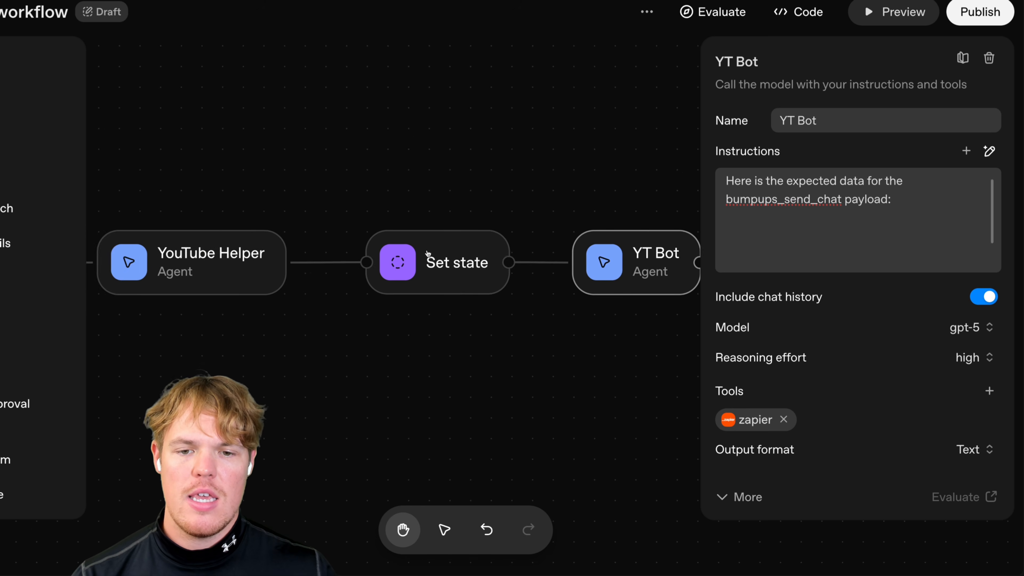
{"action": "scroll", "coordinate": [452, 149], "scroll_direction": "right", "scroll_amount": 10}
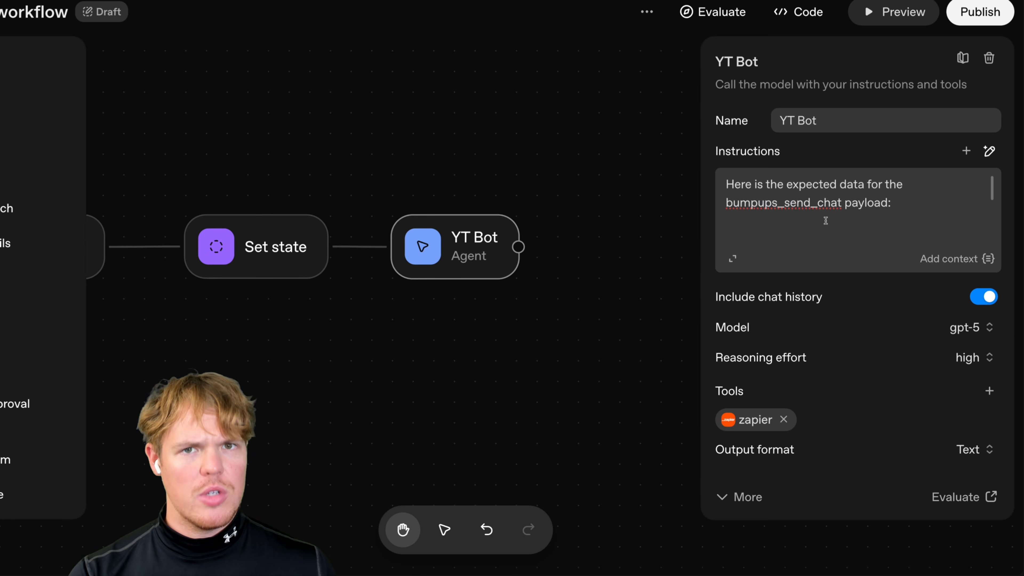
{"action": "left_click", "coordinate": [824, 223]}
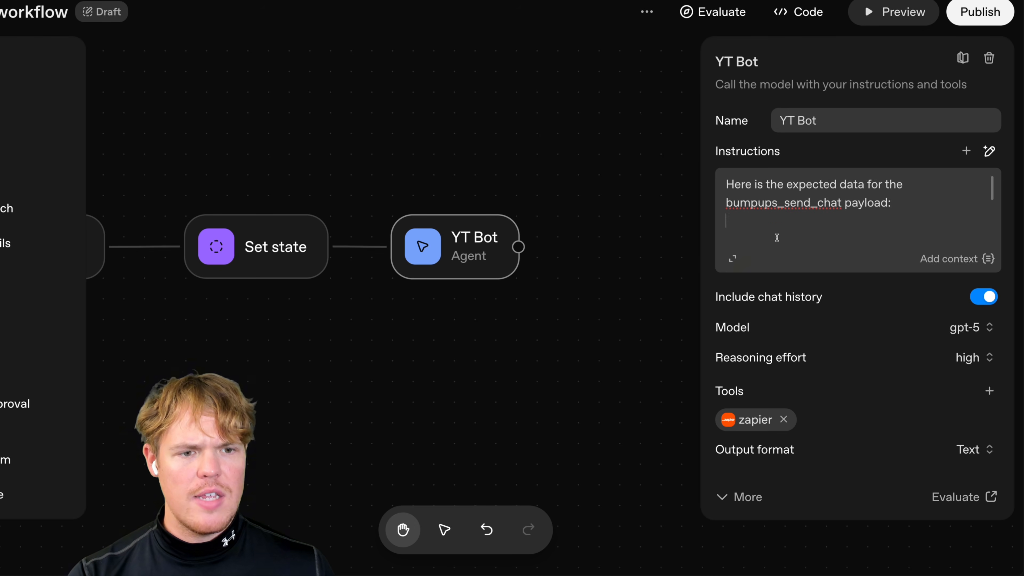
{"action": "left_click", "coordinate": [733, 260]}
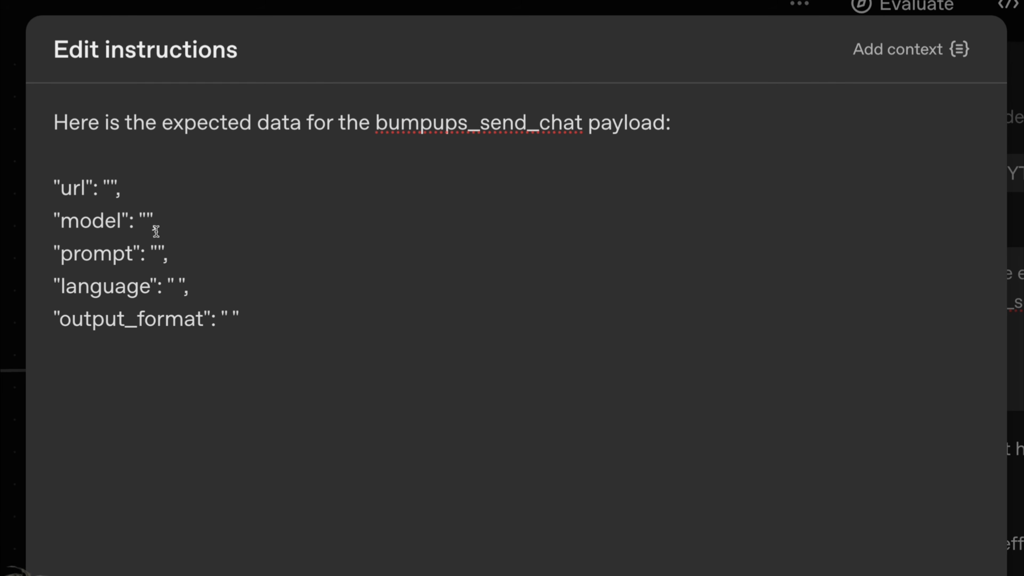
- Compare the payload fields in the instructions with the chat request example in the Bumpups API reference
{"action": "left_click", "coordinate": [147, 221]}
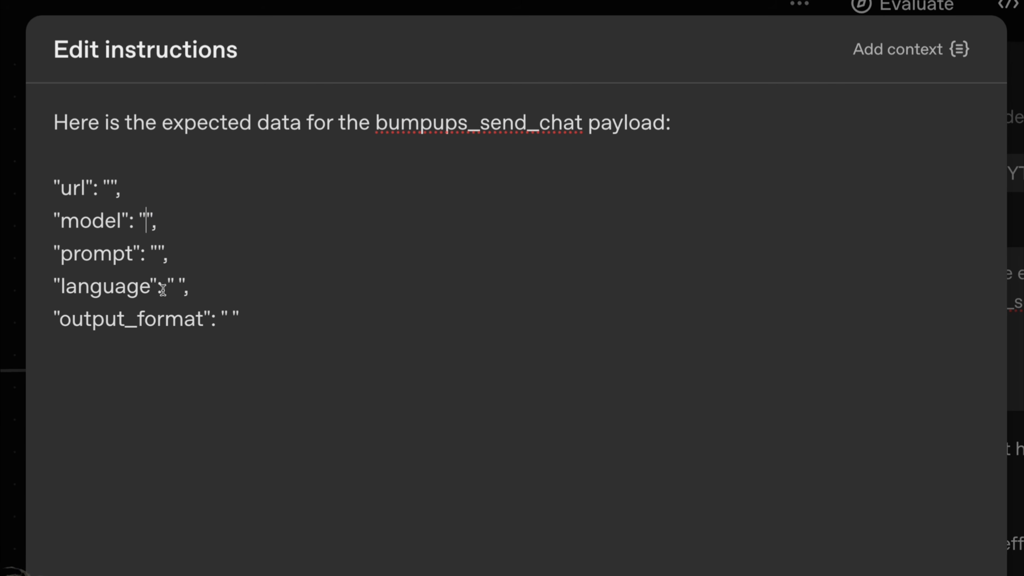
{"action": "left_click", "coordinate": [180, 297]}
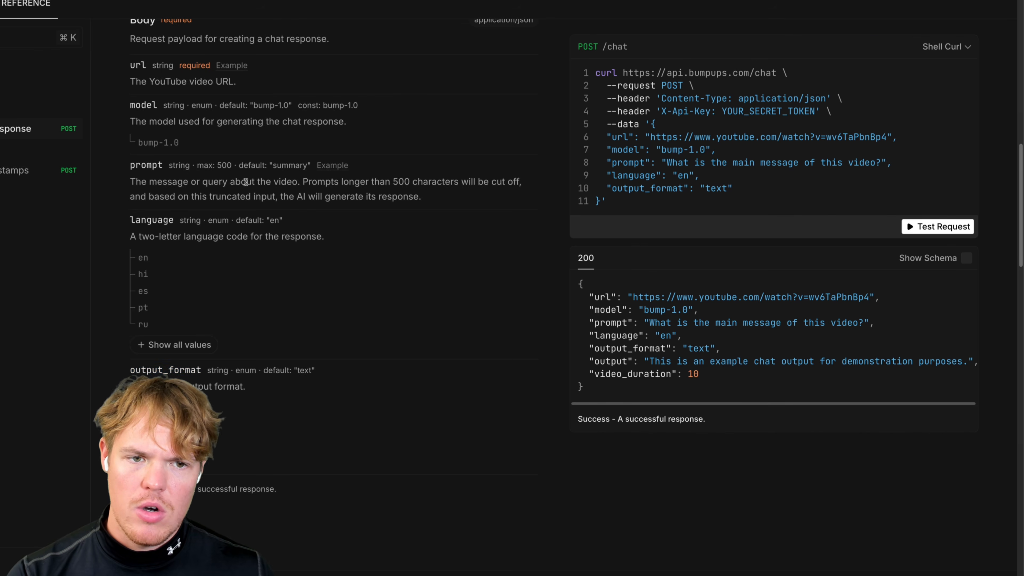
{"action": "left_click_drag", "start_coordinate": [727, 198], "coordinate": [606, 137]}
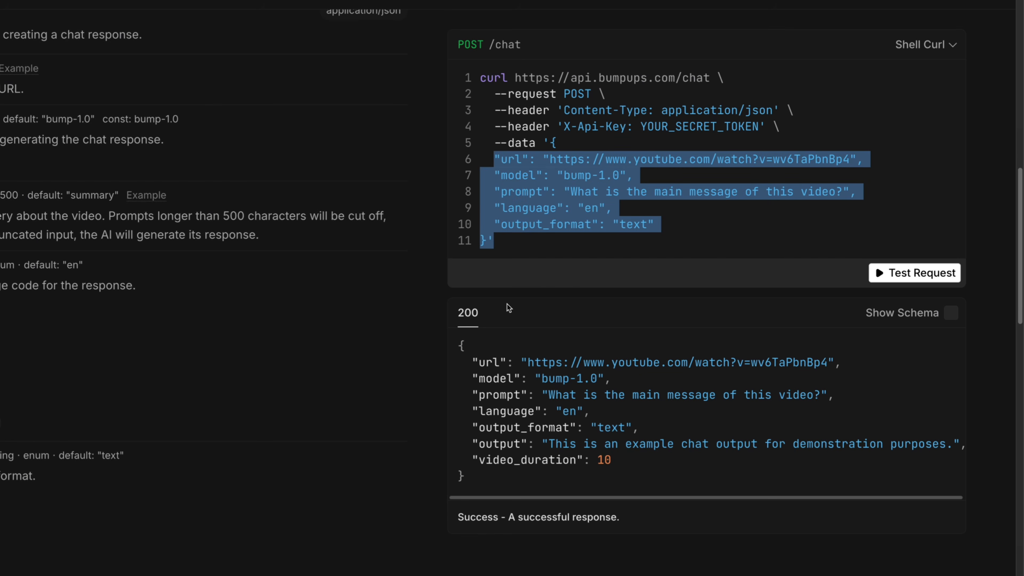
{"action": "left_click_drag", "start_coordinate": [130, 65], "coordinate": [423, 198]}
{"action": "left_click_drag", "start_coordinate": [522, 143], "coordinate": [612, 224]}
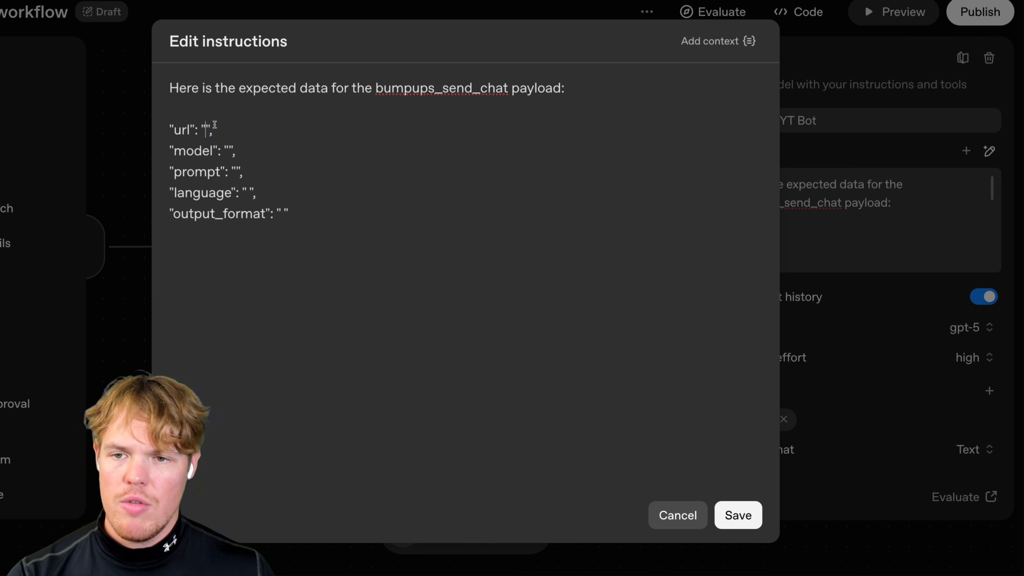
- Fill the payload's url value with the {{state.youtubeurl}} variable and delete the extra copy below output_format
{"action": "left_click", "coordinate": [713, 42]}
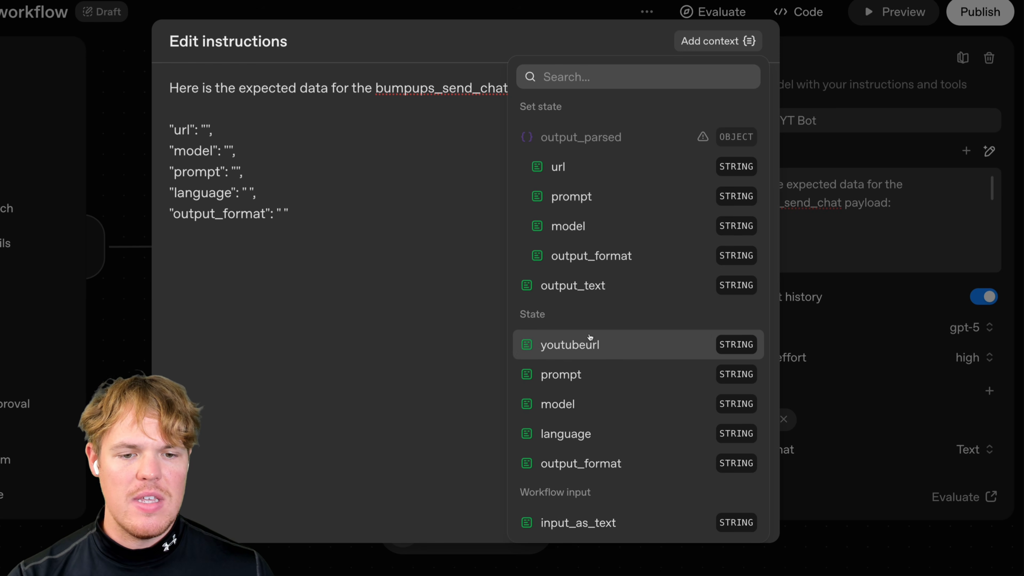
{"action": "left_click", "coordinate": [576, 350]}
{"action": "left_click_drag", "start_coordinate": [292, 234], "coordinate": [164, 232]}
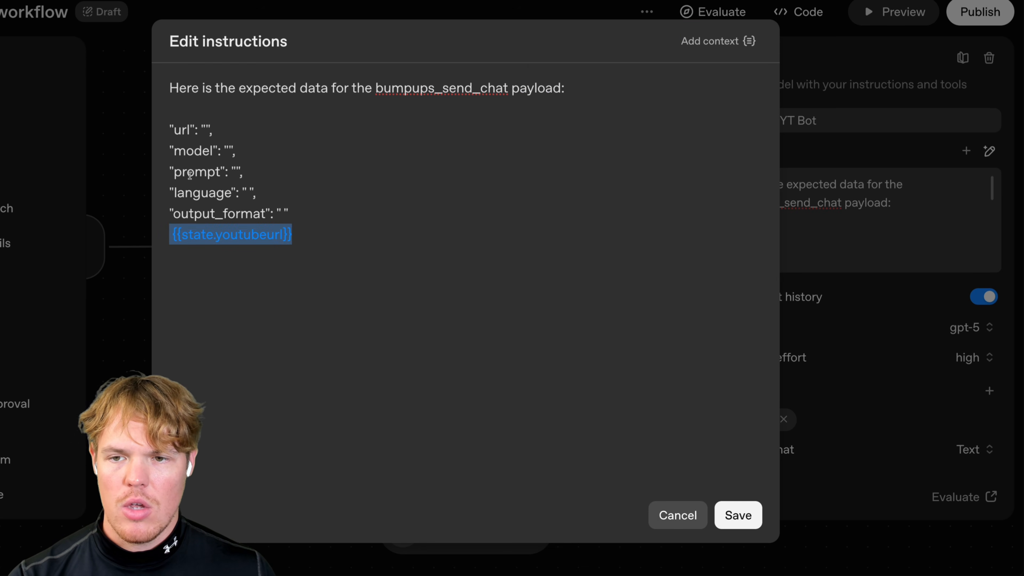
{"action": "key", "text": "ctrl+c"}
{"action": "left_click", "coordinate": [206, 130]}
{"action": "key", "text": "ctrl+v"}
{"action": "left_click_drag", "start_coordinate": [338, 233], "coordinate": [162, 233]}
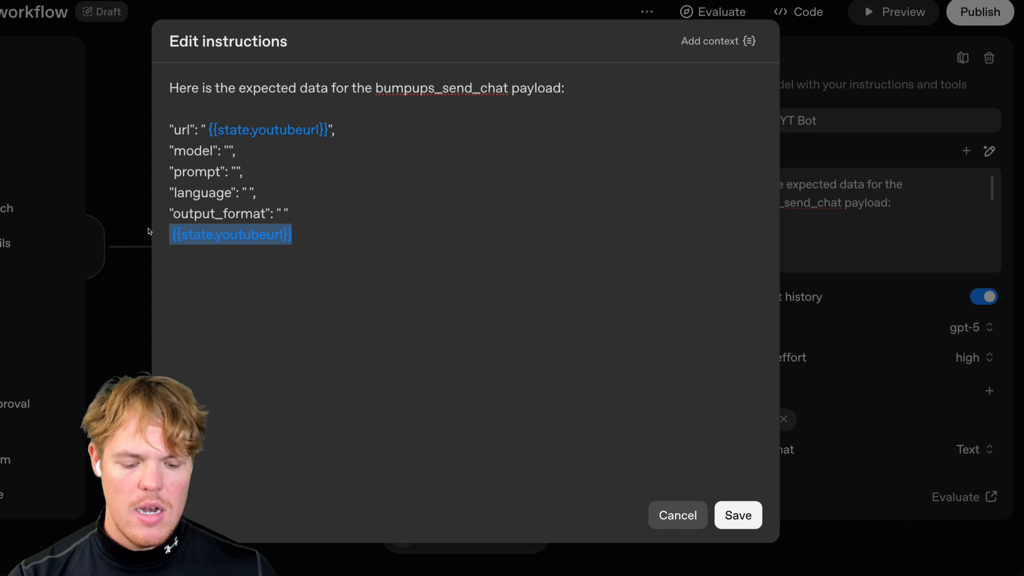
{"action": "key", "text": "BackSpace"}
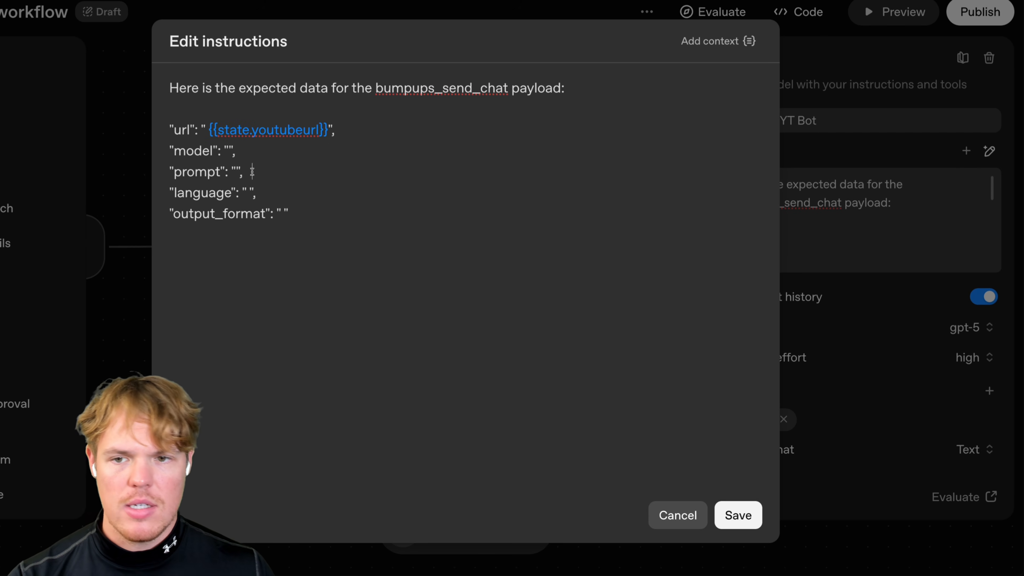
- Fill the payload's model value with {{state.model}} and its prompt value with {{state.prompt}} in YT Bot's instructions
{"action": "key", "text": "ctrl+v"}
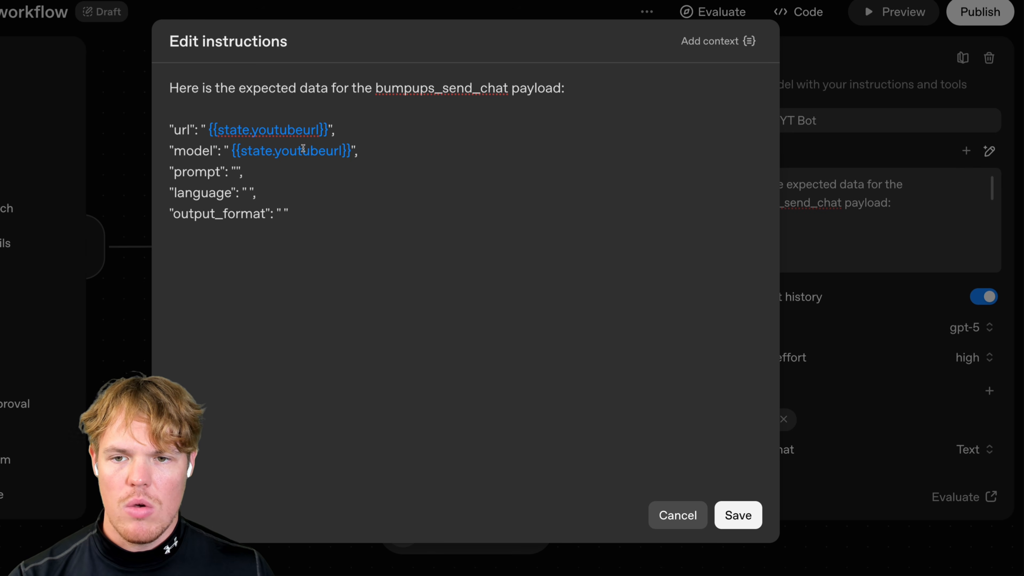
{"action": "double_click", "coordinate": [298, 152]}
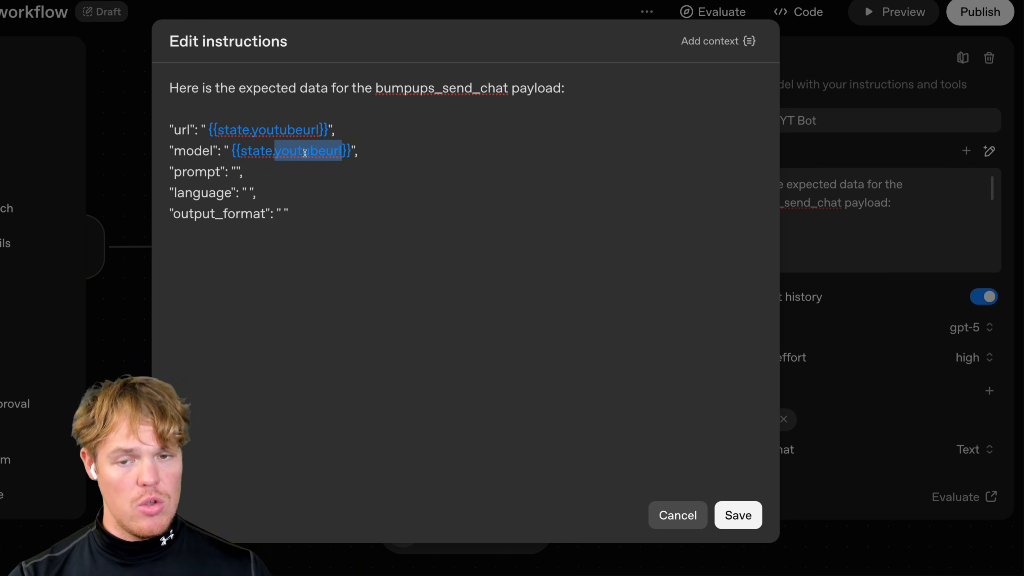
{"action": "type", "text": "model"}
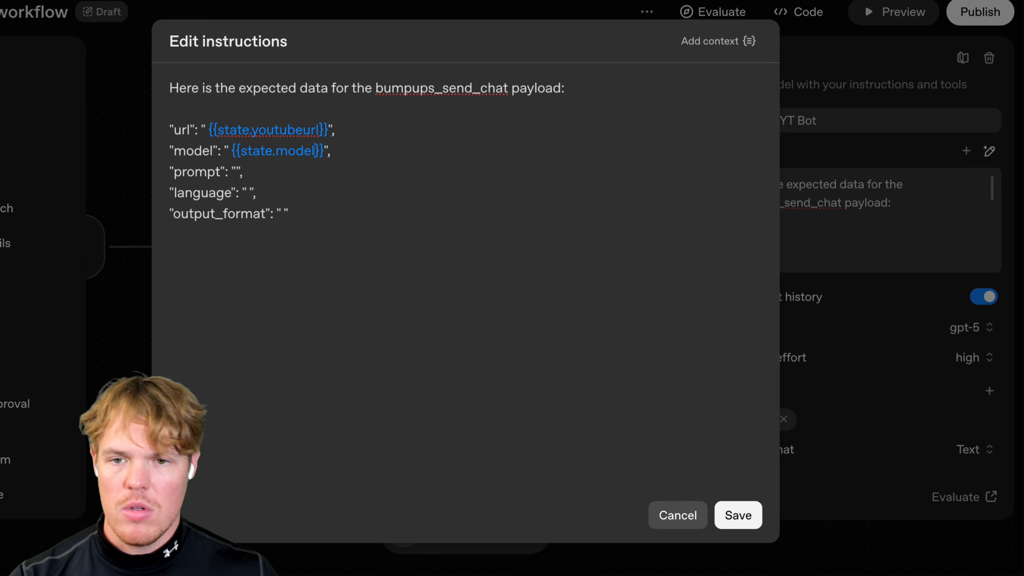
{"action": "left_click", "coordinate": [321, 164]}
{"action": "left_click", "coordinate": [235, 169]}
{"action": "key", "text": "ctrl+v"}
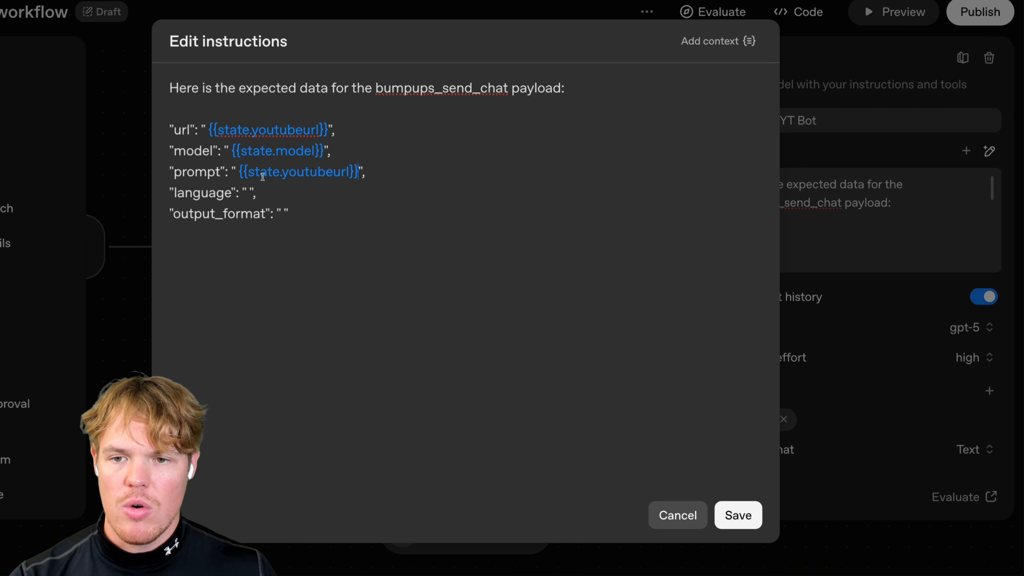
{"action": "double_click", "coordinate": [328, 171]}
{"action": "type", "text": "prompt"}
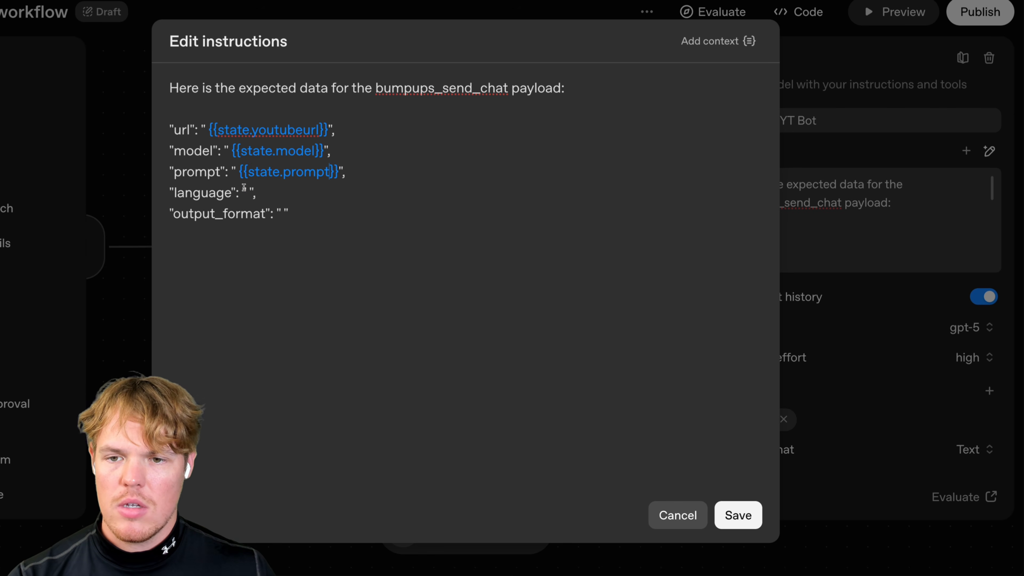
- Fill the payload's language value with the {{state.language}} variable
{"action": "left_click", "coordinate": [247, 192]}
{"action": "key", "text": "ctrl+v"}
{"action": "double_click", "coordinate": [328, 192]}
{"action": "type", "text": "l"}
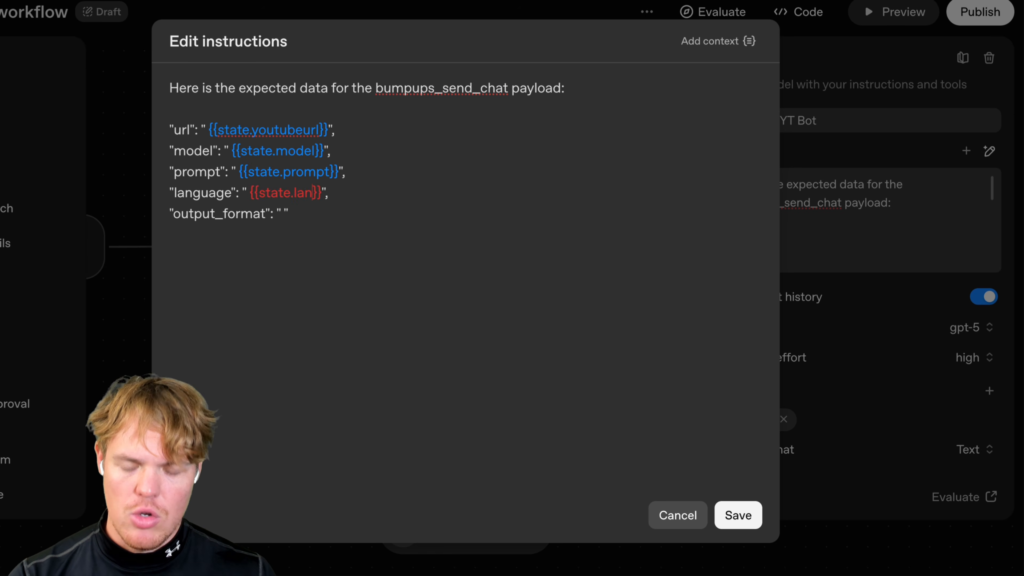
{"action": "type", "text": "anguager"}
{"action": "key", "text": "BackSpace"}
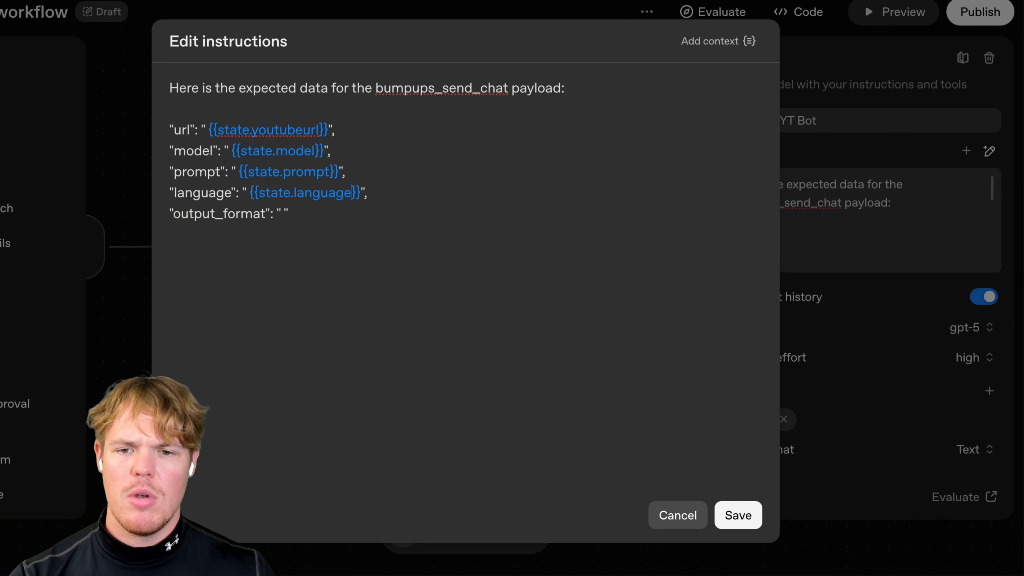
- Fill the payload's output_format value with {{state.output_format}} and save YT Bot's instructions
{"action": "left_click", "coordinate": [283, 213]}
{"action": "key", "text": "ctrl+v"}
{"action": "double_click", "coordinate": [343, 214]}
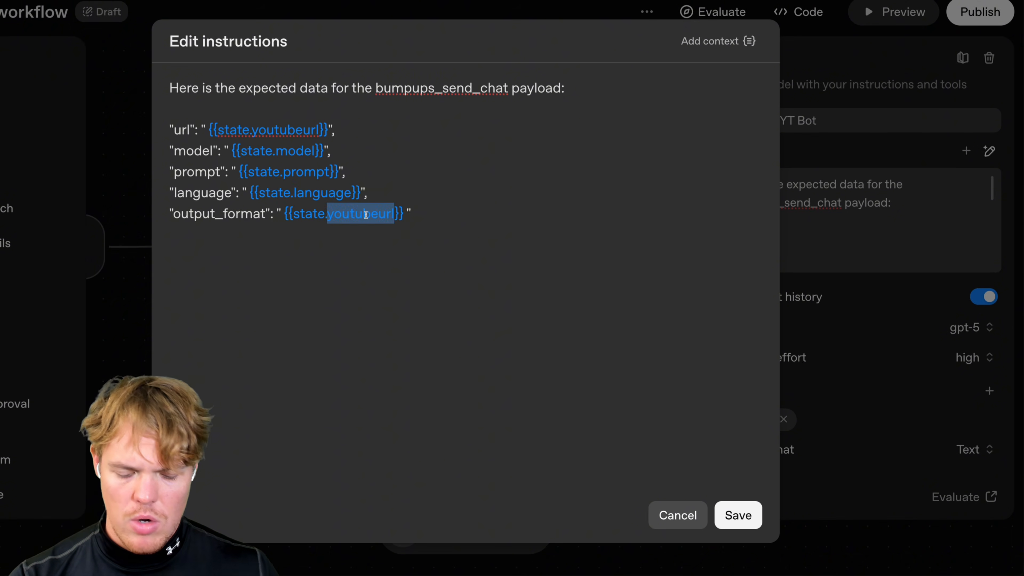
{"action": "type", "text": "output_format"}
{"action": "left_click", "coordinate": [425, 136]}
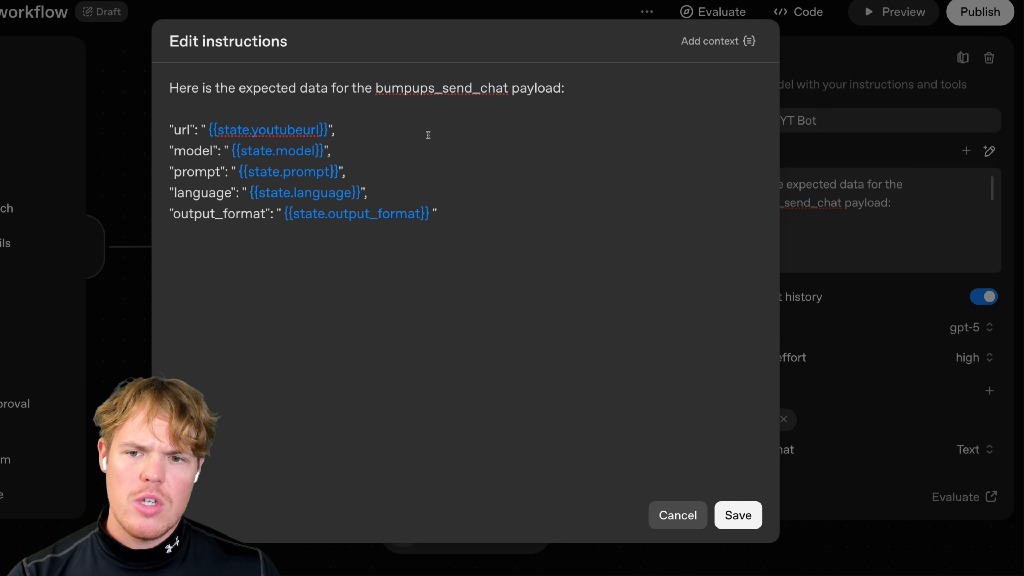
{"action": "left_click", "coordinate": [286, 129]}
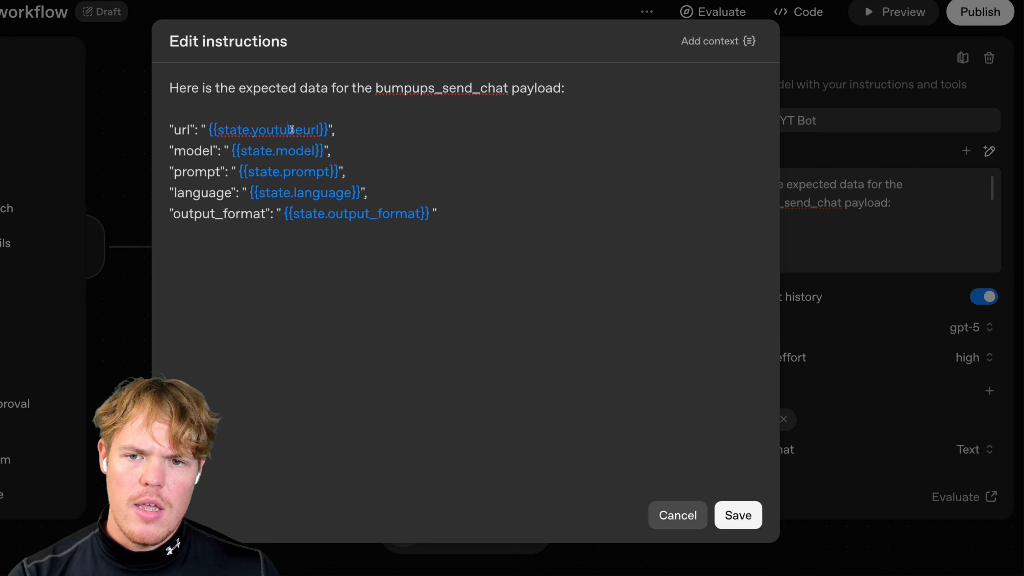
{"action": "left_click", "coordinate": [737, 514]}
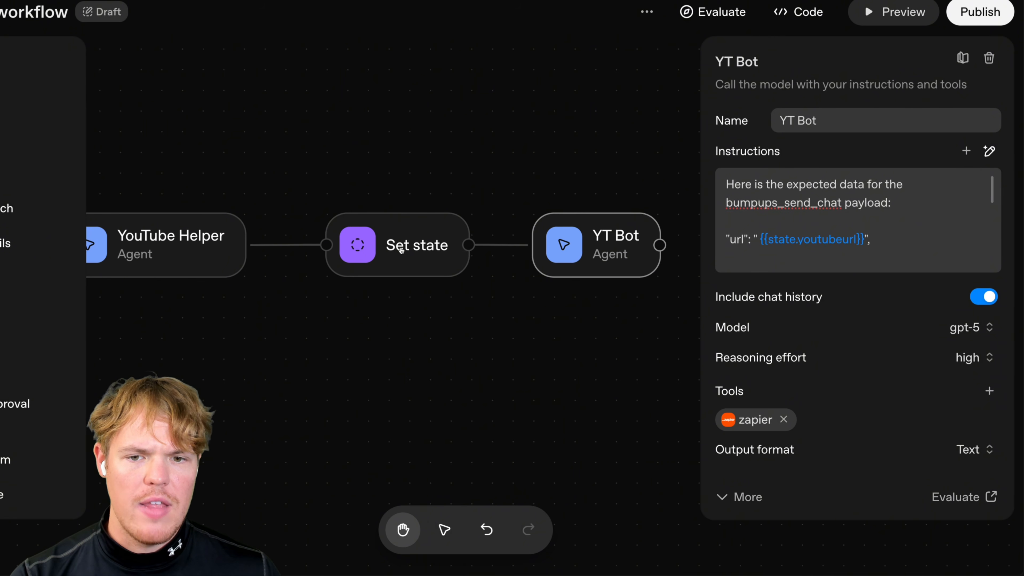
- Check the Set state variables, append "Use the mcp tool, and receive its response and put in chat" to YT Bot's instructions, and save
{"action": "left_click", "coordinate": [437, 228]}
{"action": "scroll", "coordinate": [822, 234], "scroll_direction": "down", "scroll_amount": 1}
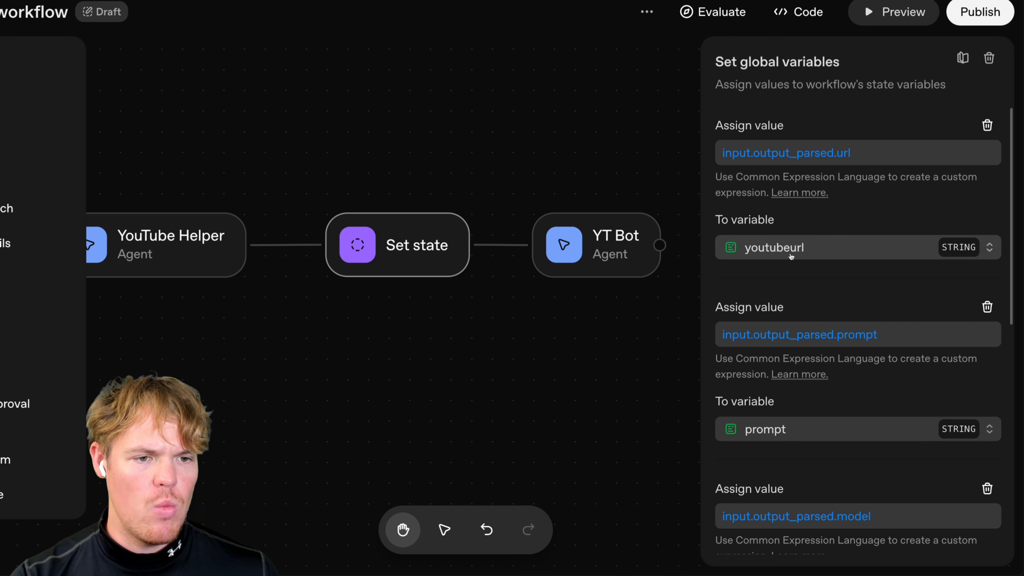
{"action": "left_click", "coordinate": [572, 250]}
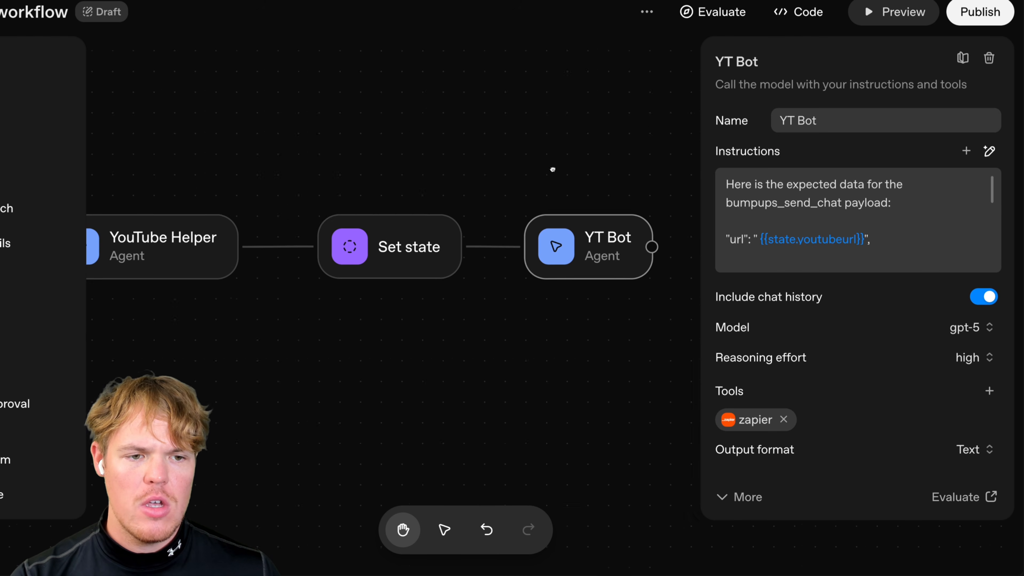
{"action": "left_click", "coordinate": [733, 259]}
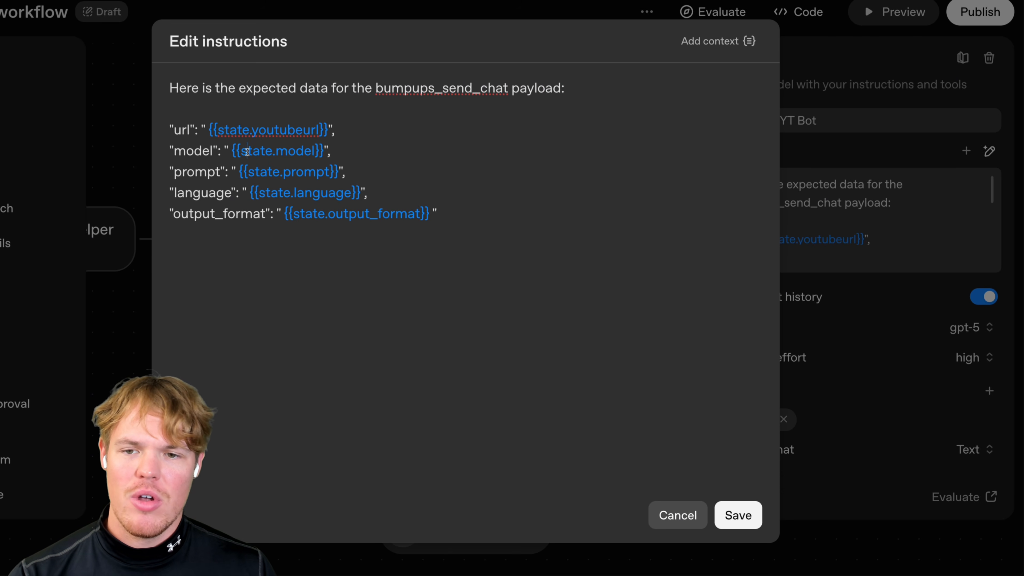
{"action": "key", "text": "Return"}
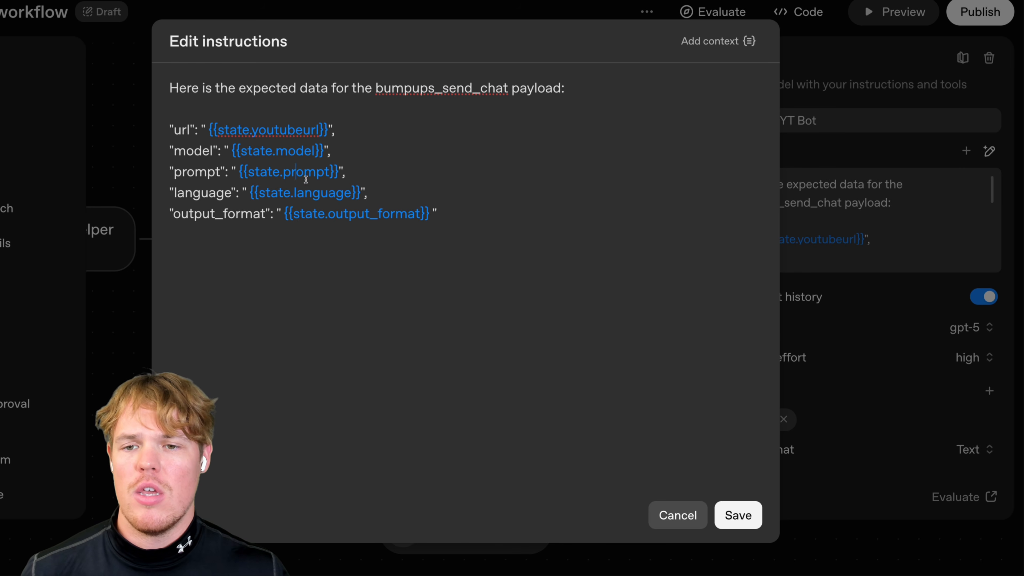
{"action": "key", "text": "Return"}
{"action": "key", "text": "Return"}
{"action": "type", "text": "Use the mcp tool, and receive its response and put in chat"}
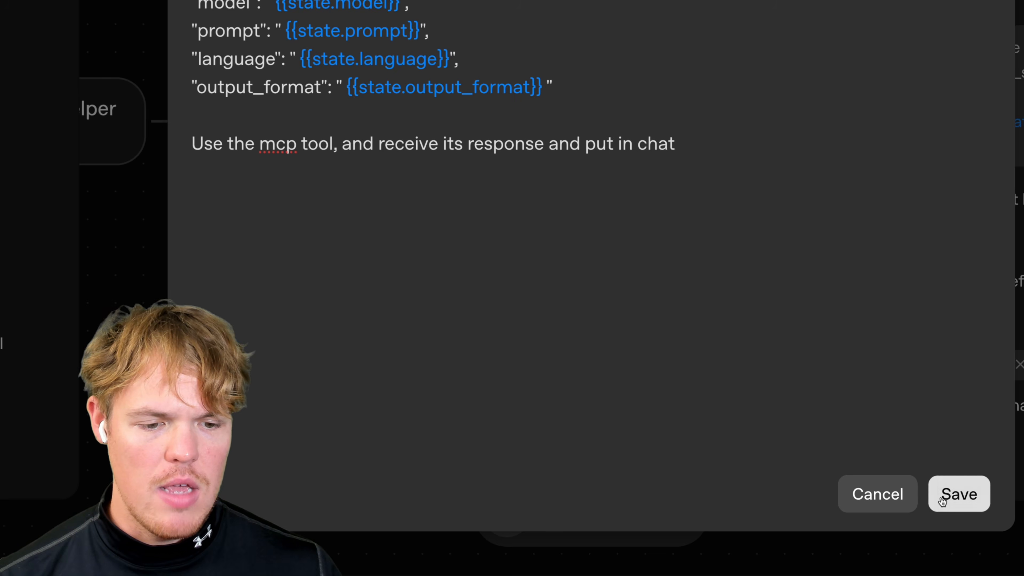
{"action": "left_click", "coordinate": [958, 494]}
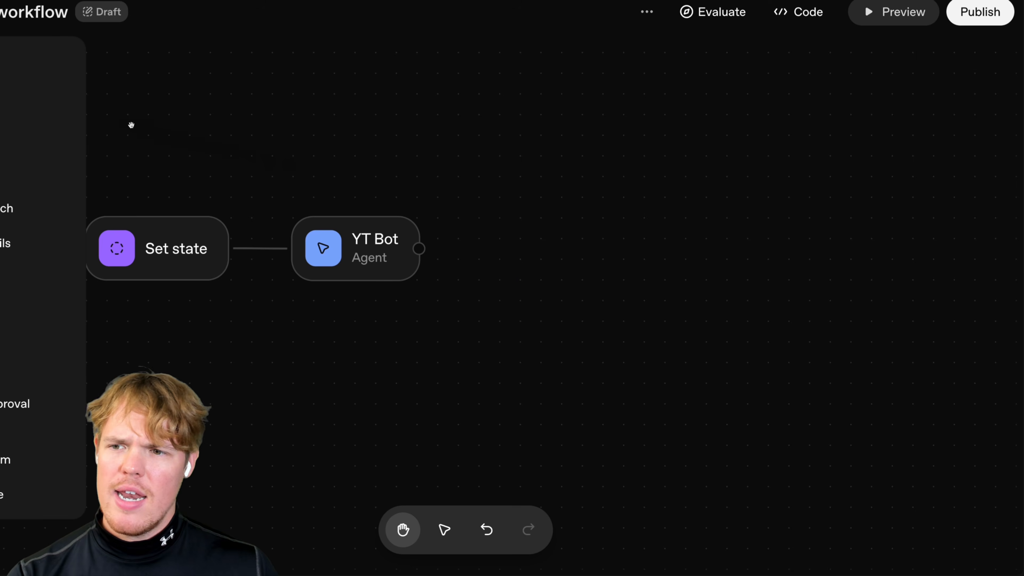
- Add a new Agent node after YT Bot, connect the two, and name it YT UI
{"action": "left_click_drag", "start_coordinate": [33, 98], "coordinate": [561, 251]}
{"action": "left_click", "coordinate": [557, 247]}
{"action": "left_click_drag", "start_coordinate": [493, 252], "coordinate": [420, 248]}
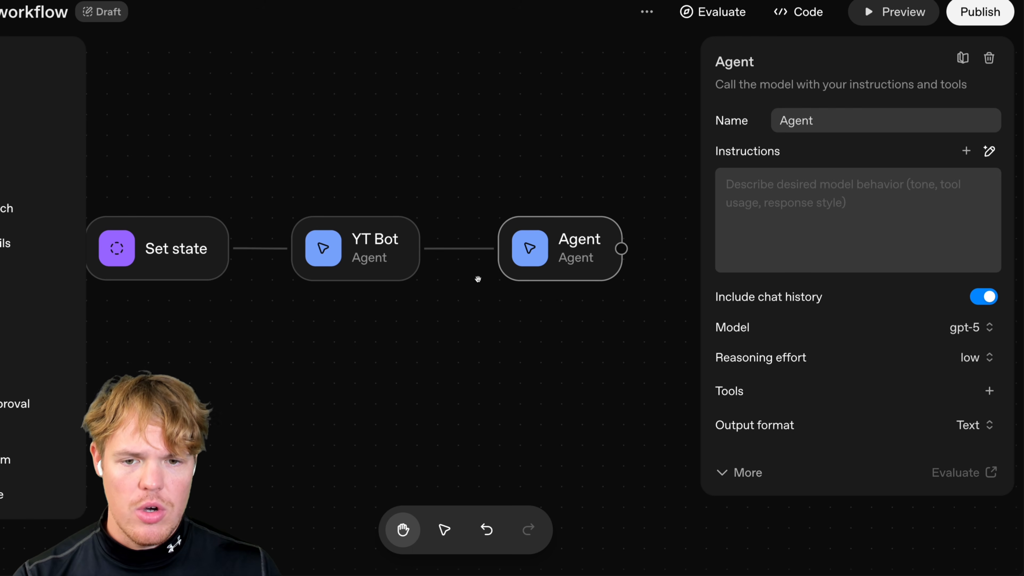
{"action": "left_click", "coordinate": [476, 282]}
{"action": "left_click", "coordinate": [517, 277]}
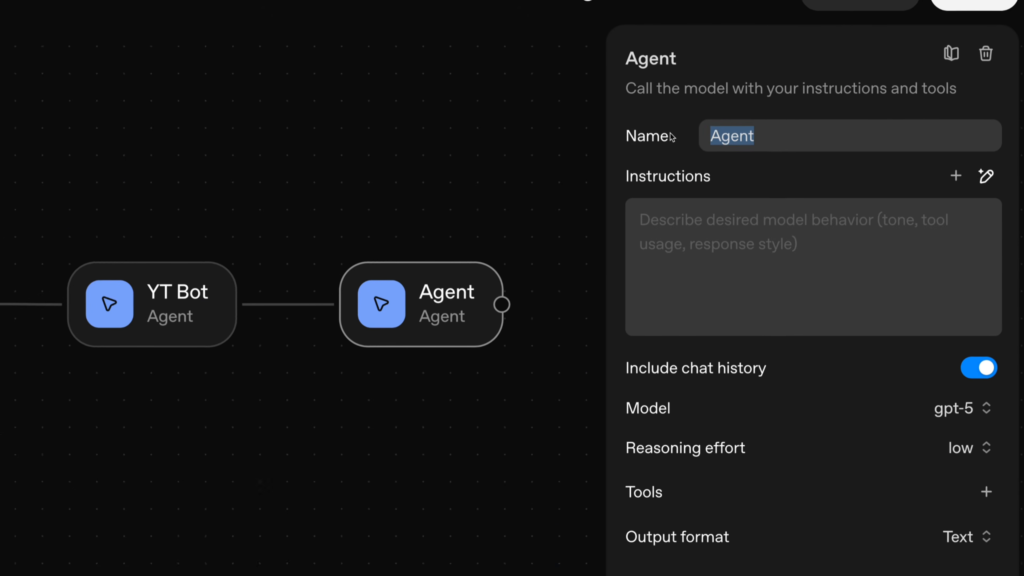
{"action": "type", "text": "YT UI"}
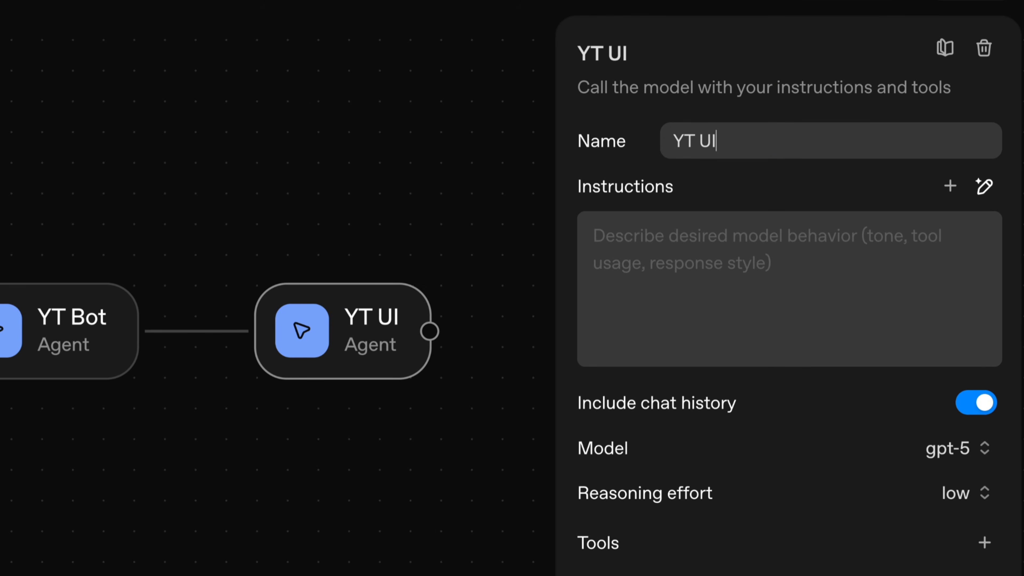
{"action": "key", "text": "Tab"}
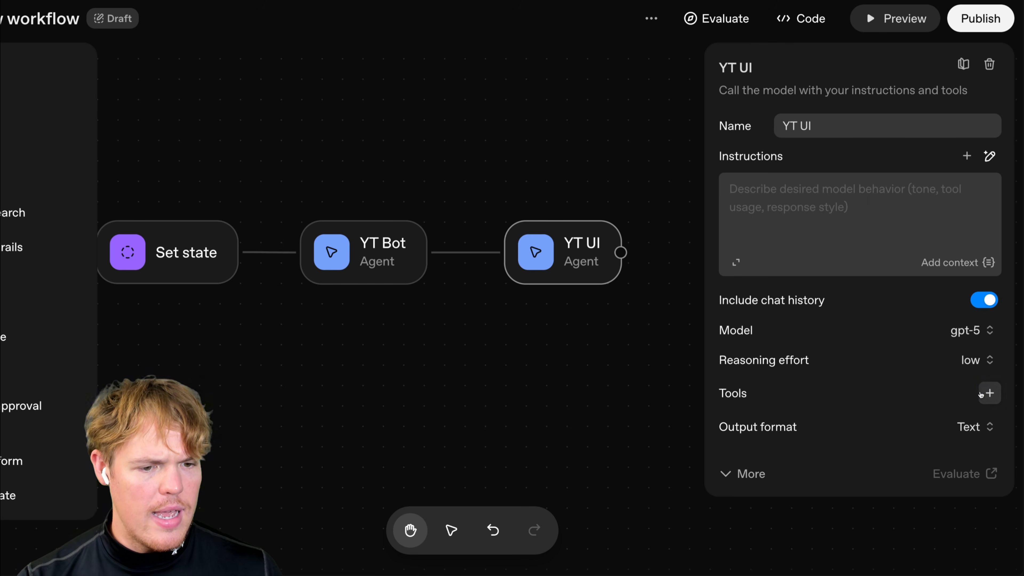
- Connect the Zapier MCP server to YT UI using the API key copied from Zapier's OpenAI API connection page
{"action": "left_click", "coordinate": [990, 393]}
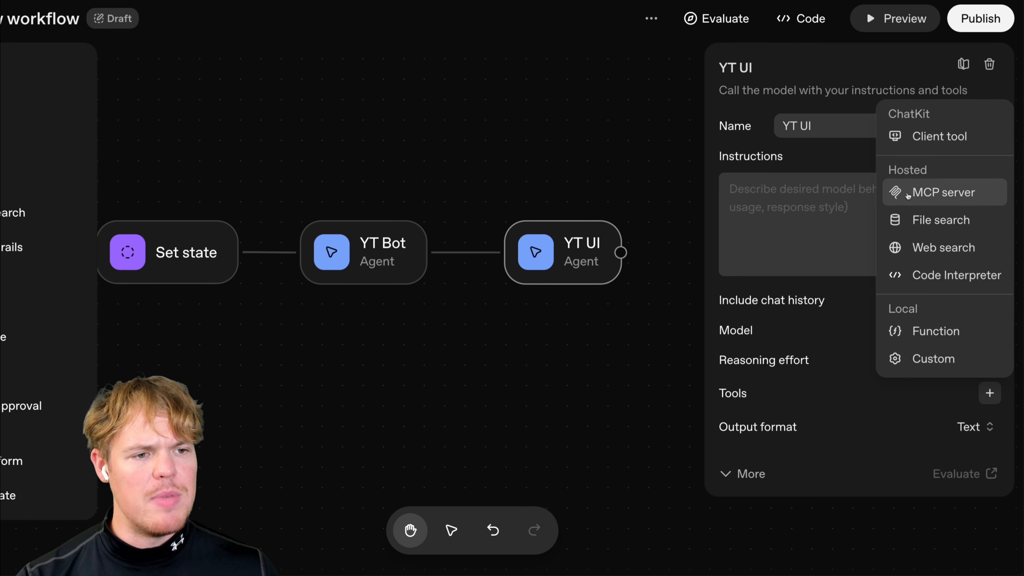
{"action": "left_click", "coordinate": [908, 195]}
{"action": "scroll", "coordinate": [473, 352], "scroll_direction": "down", "scroll_amount": 3}
{"action": "left_click", "coordinate": [474, 353]}
{"action": "left_click", "coordinate": [469, 395]}
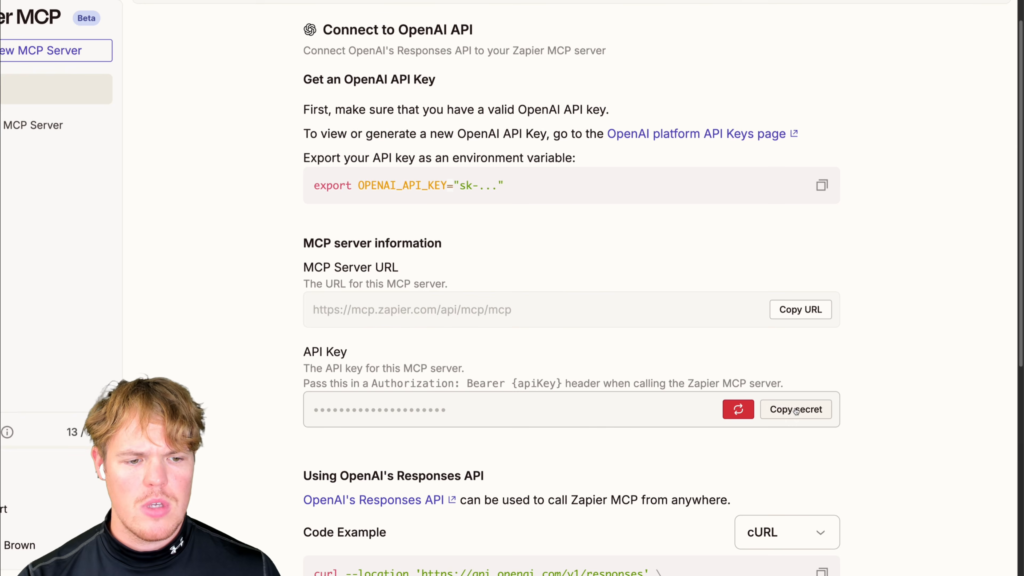
{"action": "left_click", "coordinate": [796, 407]}
{"action": "key", "text": "ctrl+v"}
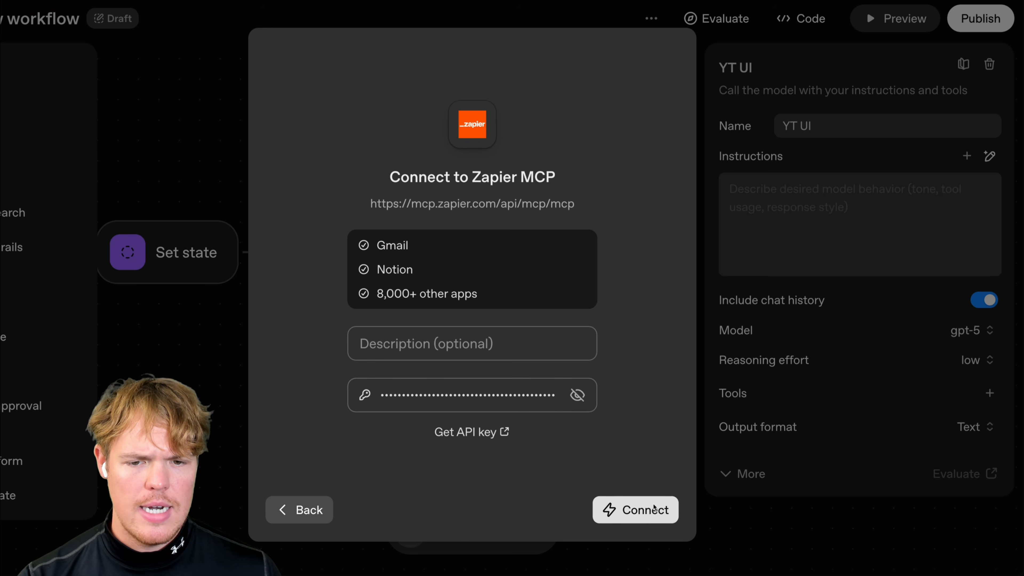
{"action": "left_click", "coordinate": [653, 509]}
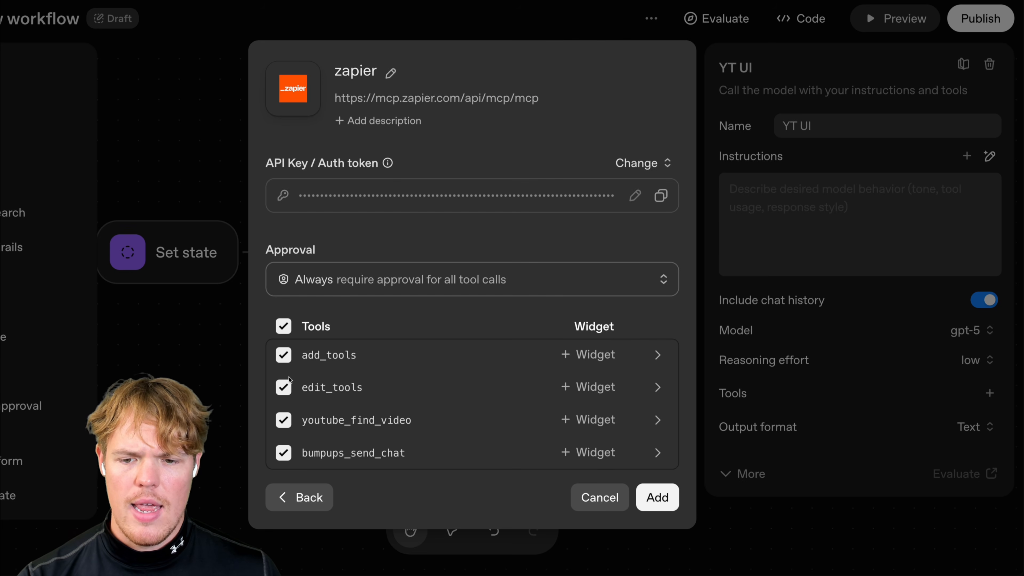
- Exclude add_tools, edit_tools and bumpups_send_chat, keeping only youtube_find_video, and add the Zapier server to YT UI
{"action": "left_click", "coordinate": [285, 387]}
{"action": "left_click", "coordinate": [281, 357]}
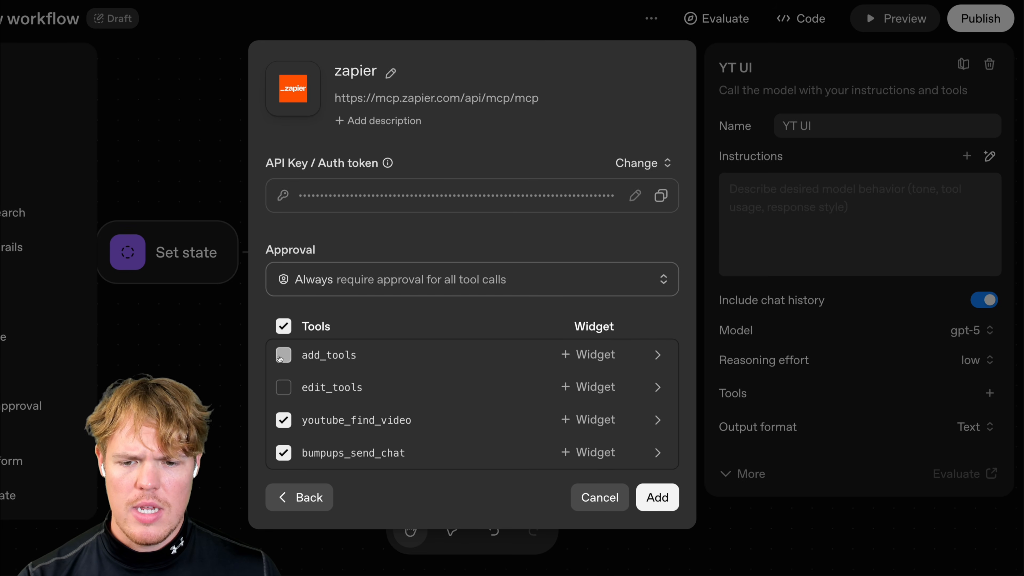
{"action": "left_click", "coordinate": [284, 452]}
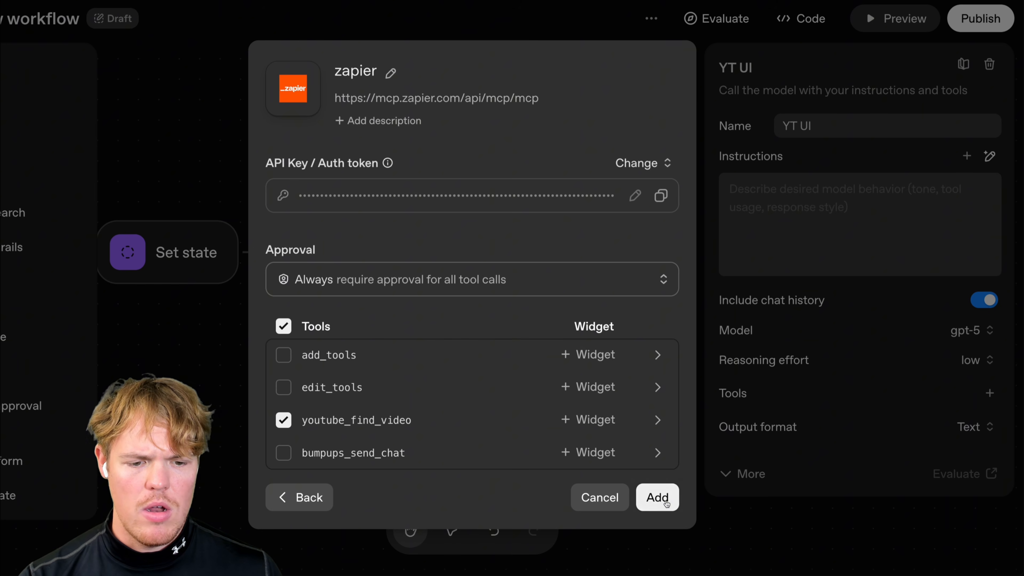
{"action": "left_click", "coordinate": [657, 498]}
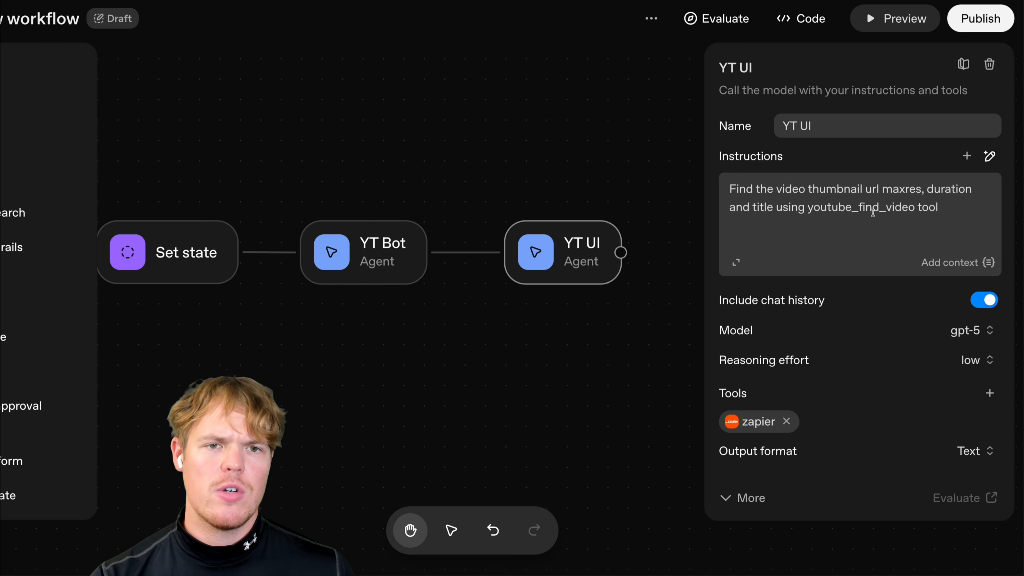
- Review YT UI's instructions, checking the youtube_find_video tool name against the Zapier server's tools and the requested thumbnail, duration and title fields
{"action": "left_click_drag", "start_coordinate": [959, 206], "coordinate": [699, 174]}
{"action": "left_click", "coordinate": [864, 224]}
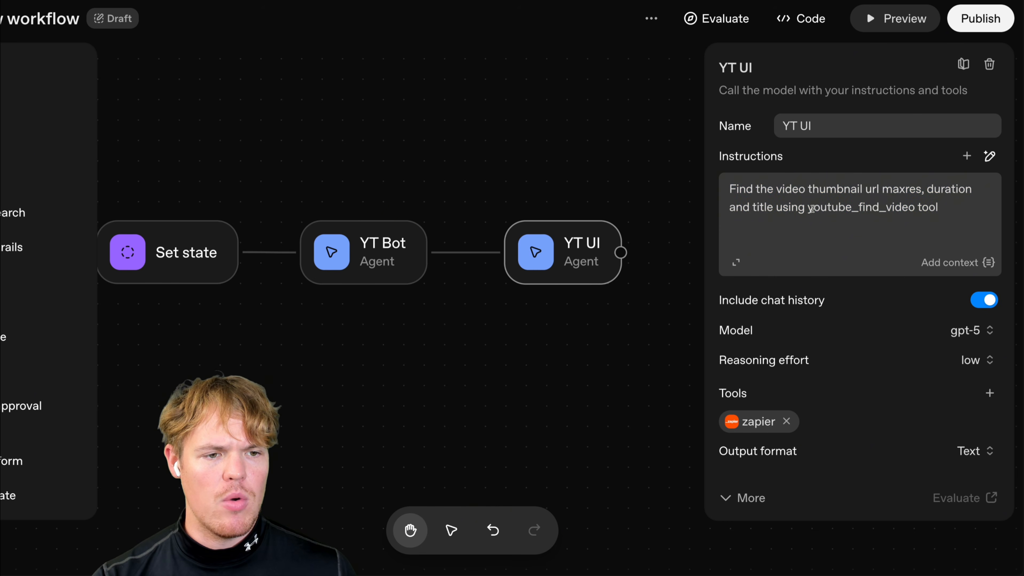
{"action": "left_click_drag", "start_coordinate": [807, 207], "coordinate": [917, 206]}
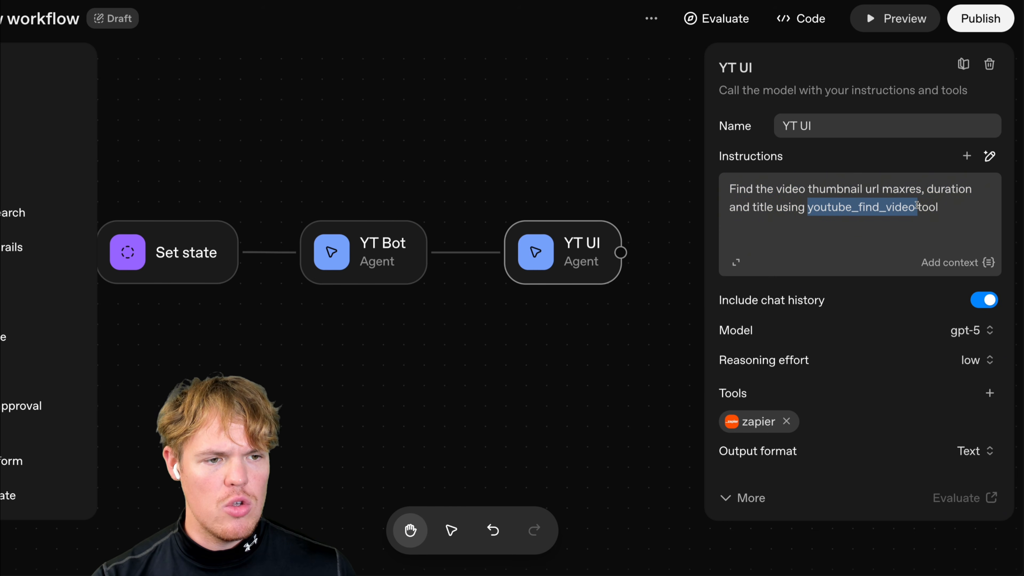
{"action": "left_click", "coordinate": [756, 422]}
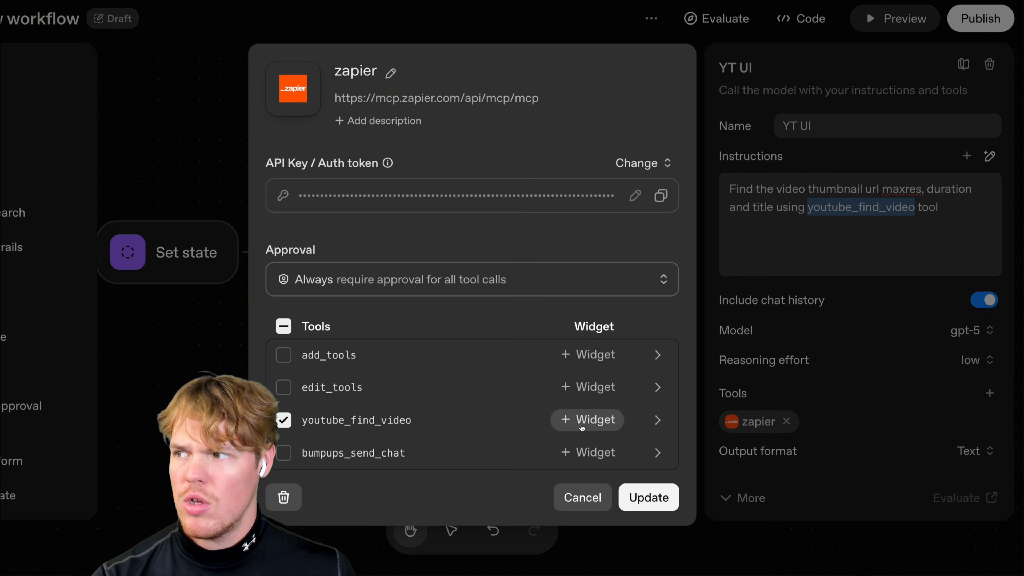
{"action": "left_click", "coordinate": [871, 195]}
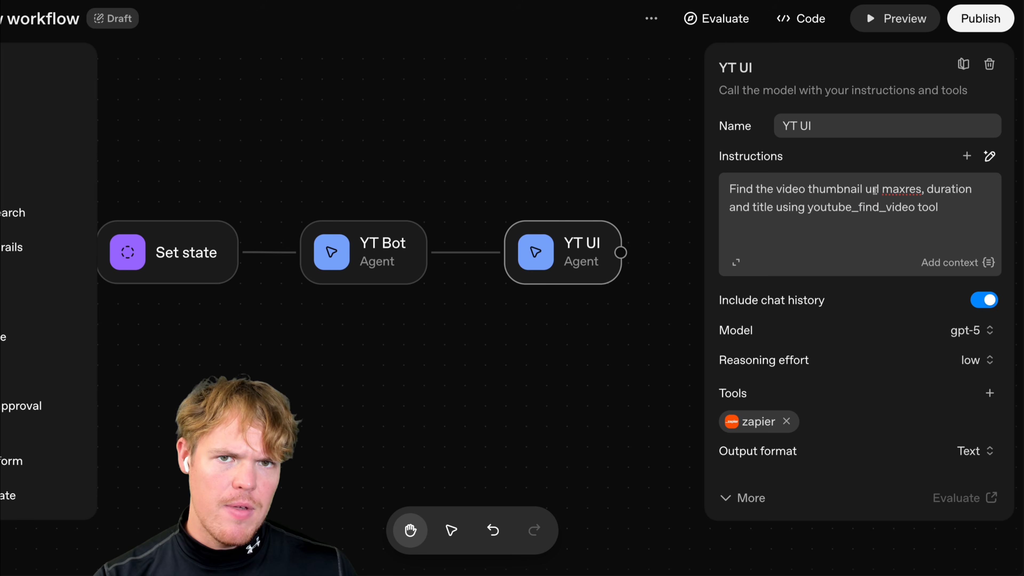
{"action": "double_click", "coordinate": [849, 207]}
{"action": "left_click", "coordinate": [871, 238]}
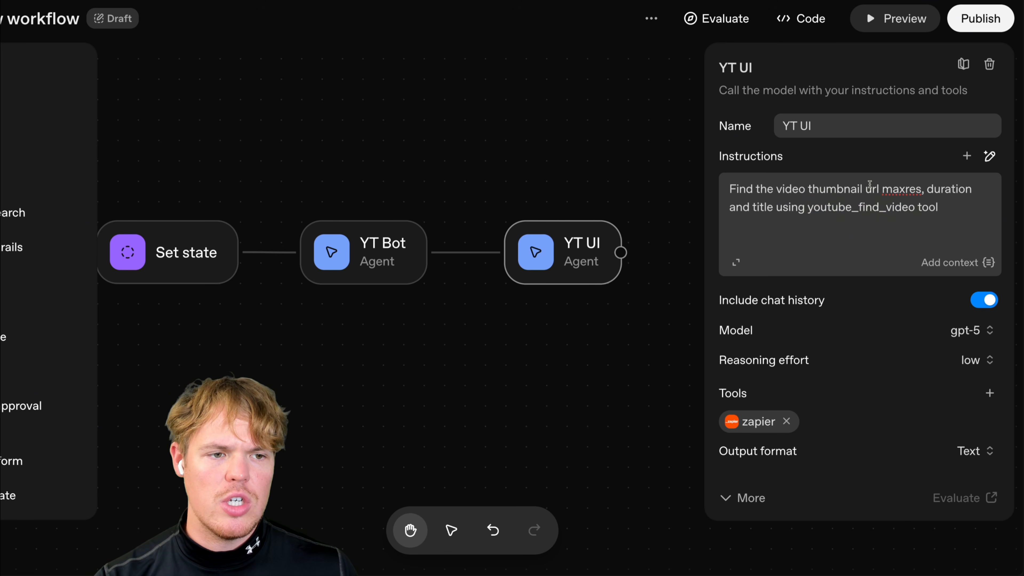
{"action": "left_click_drag", "start_coordinate": [864, 190], "coordinate": [922, 189]}
{"action": "double_click", "coordinate": [941, 189]}
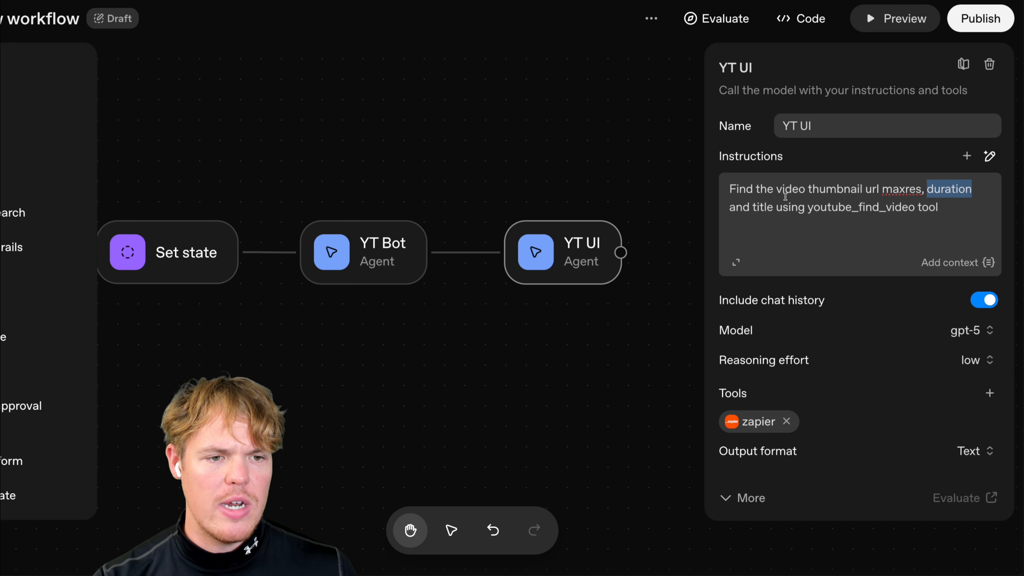
{"action": "double_click", "coordinate": [769, 203]}
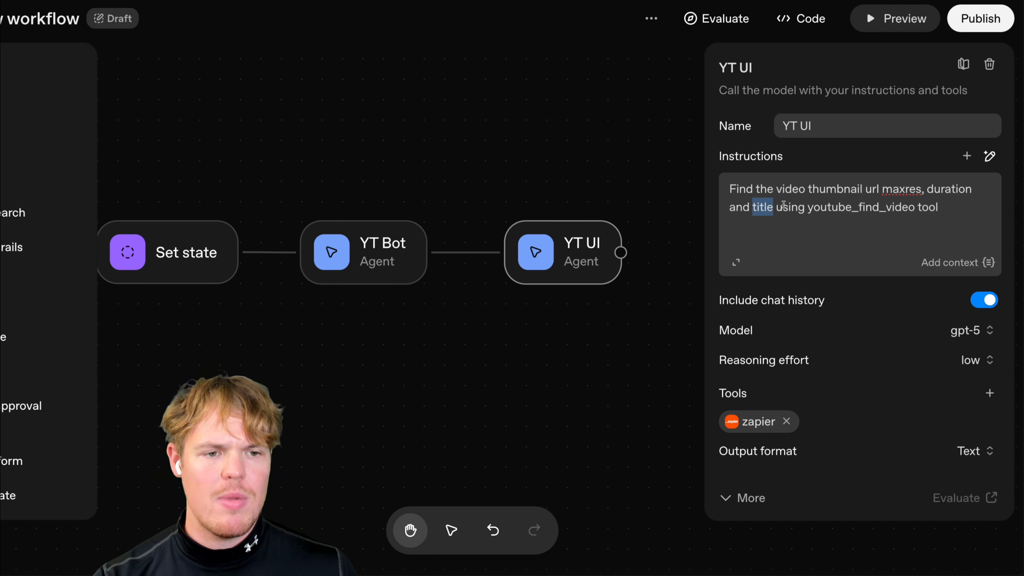
- Look up the videoDuration parameter in the YouTube Data API's Search: list reference
{"action": "left_click", "coordinate": [932, 197]}
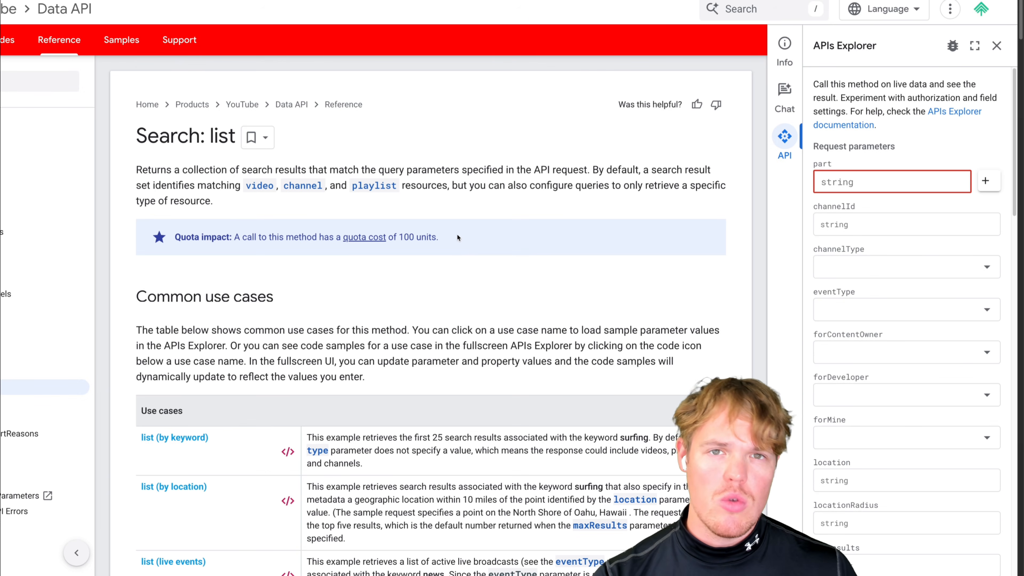
{"action": "scroll", "coordinate": [457, 236], "scroll_direction": "down", "scroll_amount": 5}
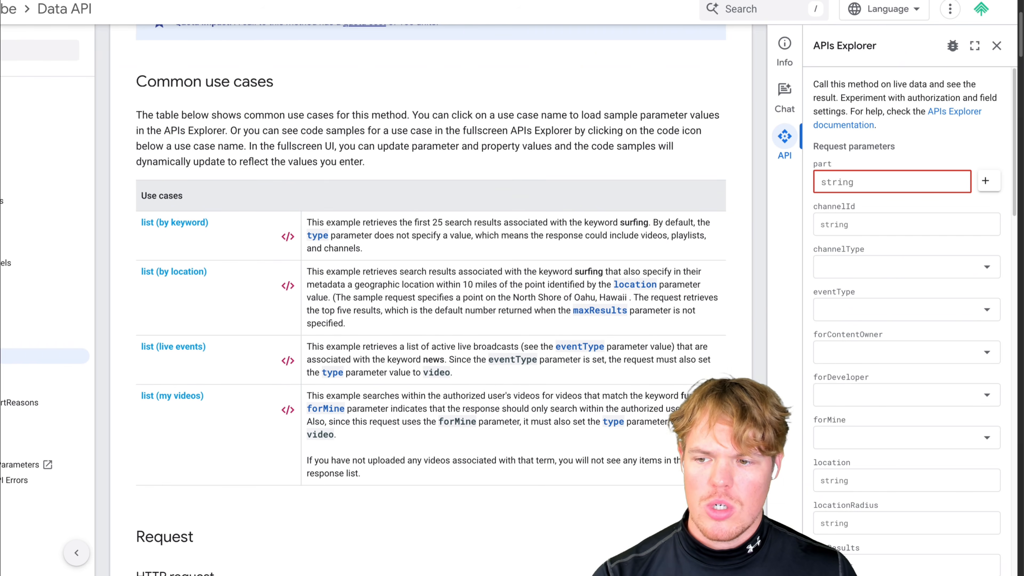
{"action": "scroll", "coordinate": [356, 299], "scroll_direction": "up", "scroll_amount": 5}
{"action": "scroll", "coordinate": [425, 282], "scroll_direction": "down", "scroll_amount": 3}
{"action": "scroll", "coordinate": [426, 281], "scroll_direction": "down", "scroll_amount": 15}
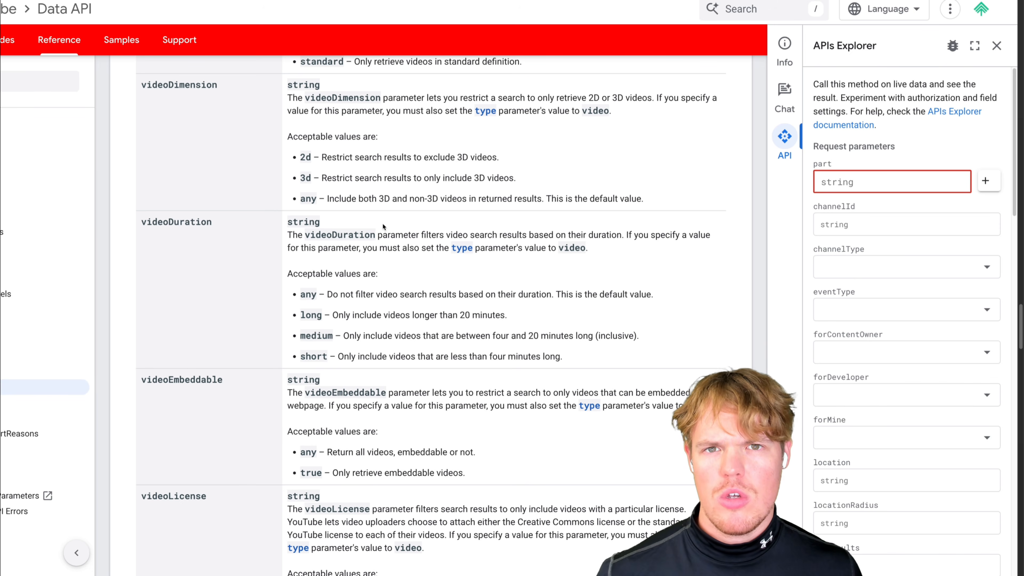
{"action": "double_click", "coordinate": [197, 223]}
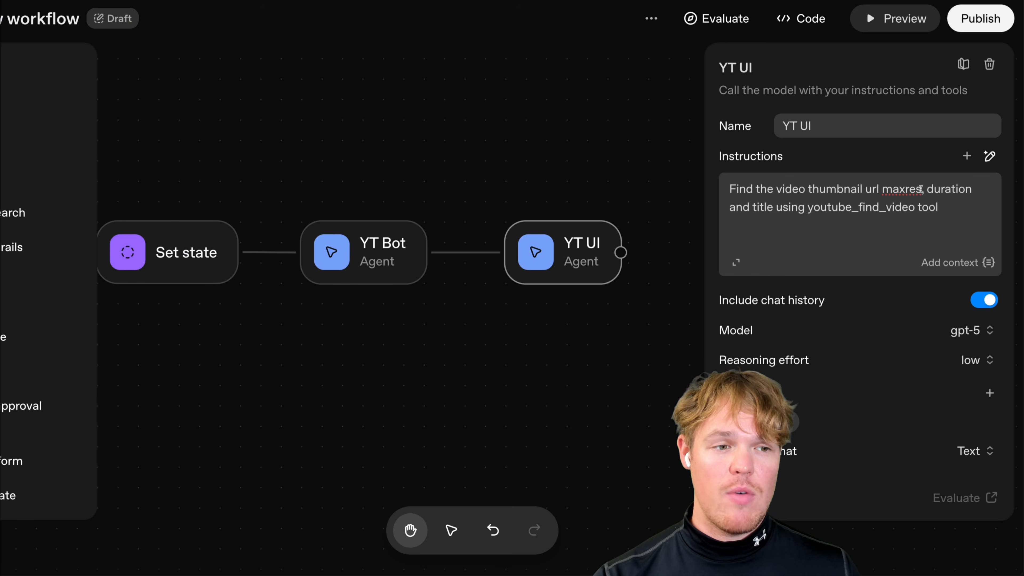
- Replace duration with videoDuration as the requested field name in YT UI's instructions
{"action": "left_click", "coordinate": [929, 188]}
{"action": "type", "text": "video"}
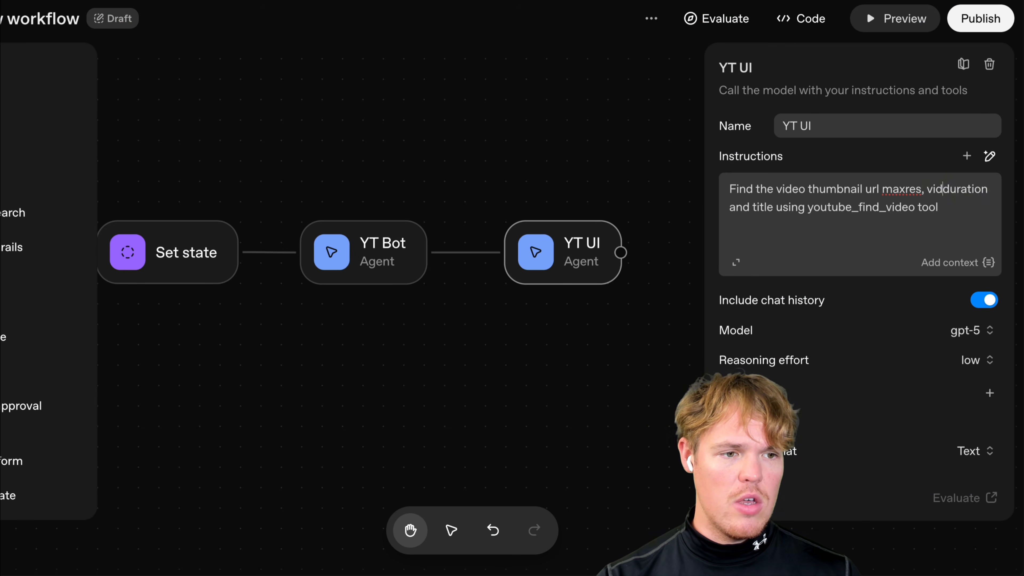
{"action": "key", "text": "Delete"}
{"action": "type", "text": "D"}
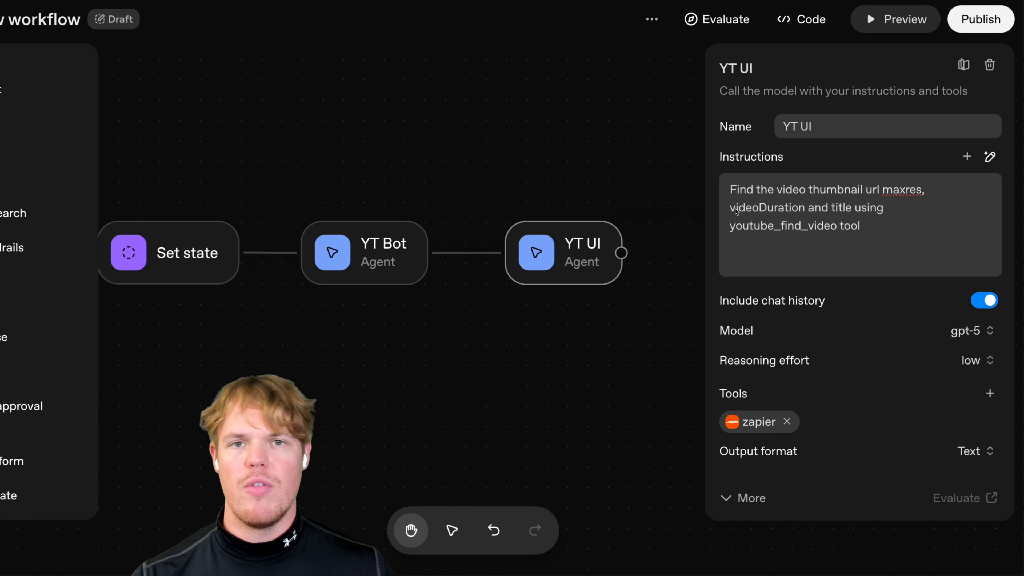
- Add the line "Then place in the widget" to YT UI's instructions and remove the extra blank line above it
{"action": "left_click", "coordinate": [881, 207]}
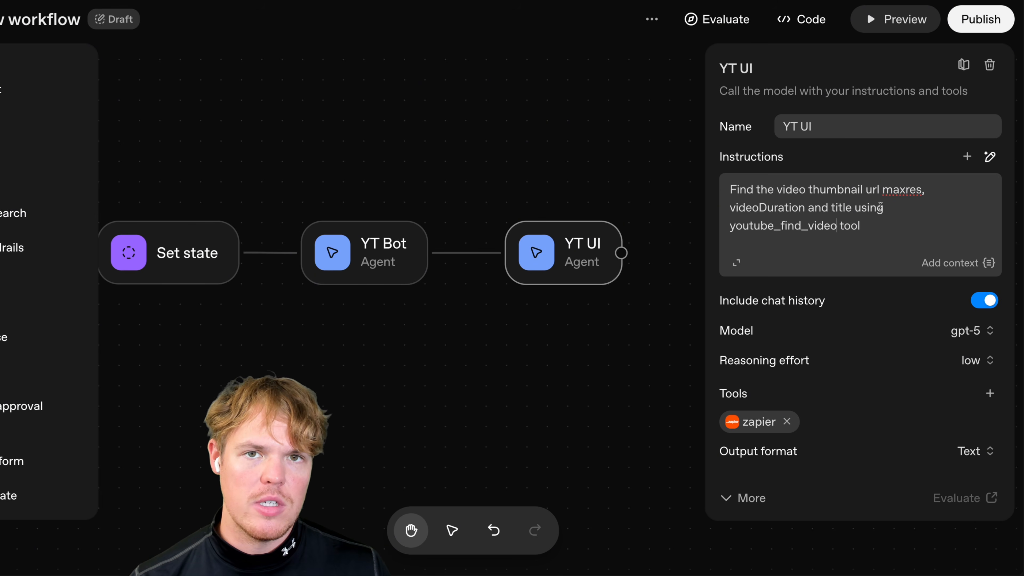
{"action": "double_click", "coordinate": [893, 189]}
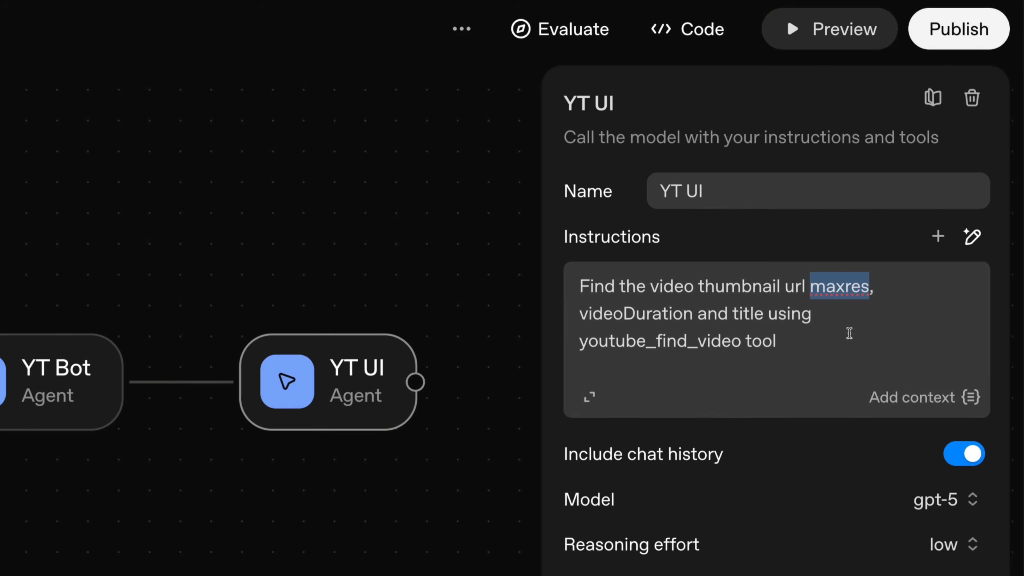
{"action": "left_click", "coordinate": [835, 306]}
{"action": "double_click", "coordinate": [847, 286]}
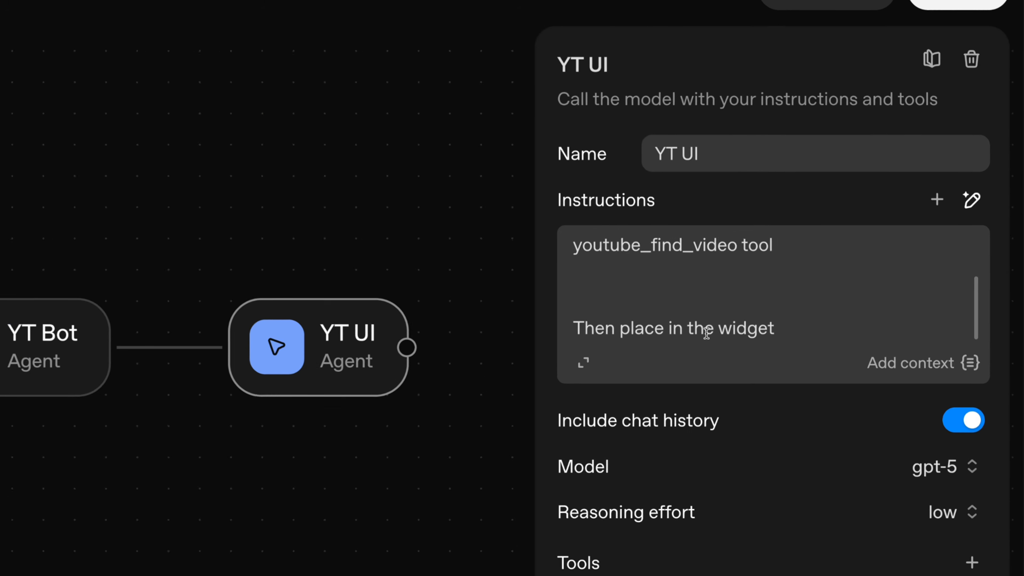
{"action": "left_click", "coordinate": [780, 226]}
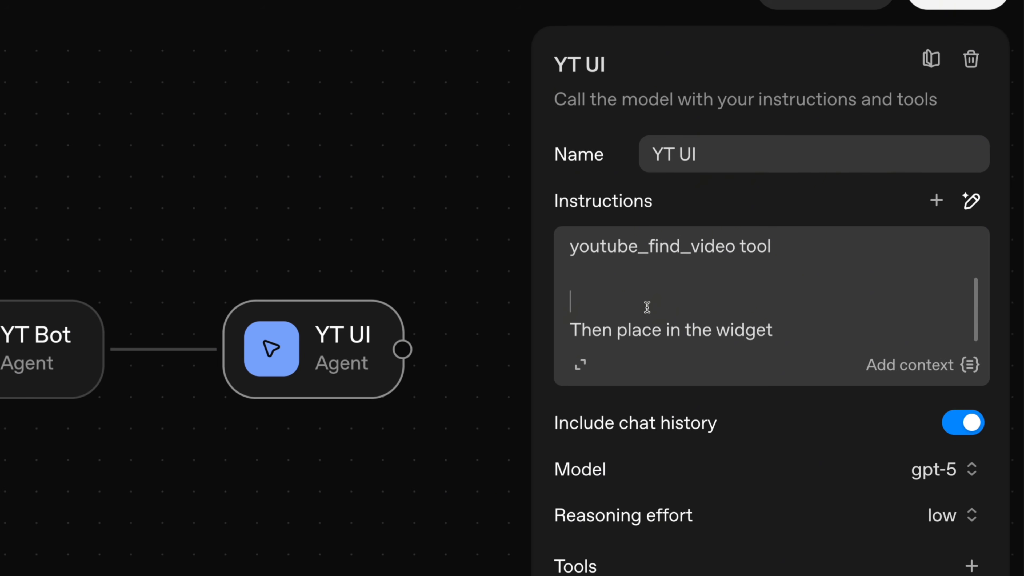
{"action": "key", "text": "BackSpace"}
{"action": "scroll", "coordinate": [700, 292], "scroll_direction": "up", "scroll_amount": 1}
{"action": "left_click_drag", "start_coordinate": [810, 288], "coordinate": [757, 250]}
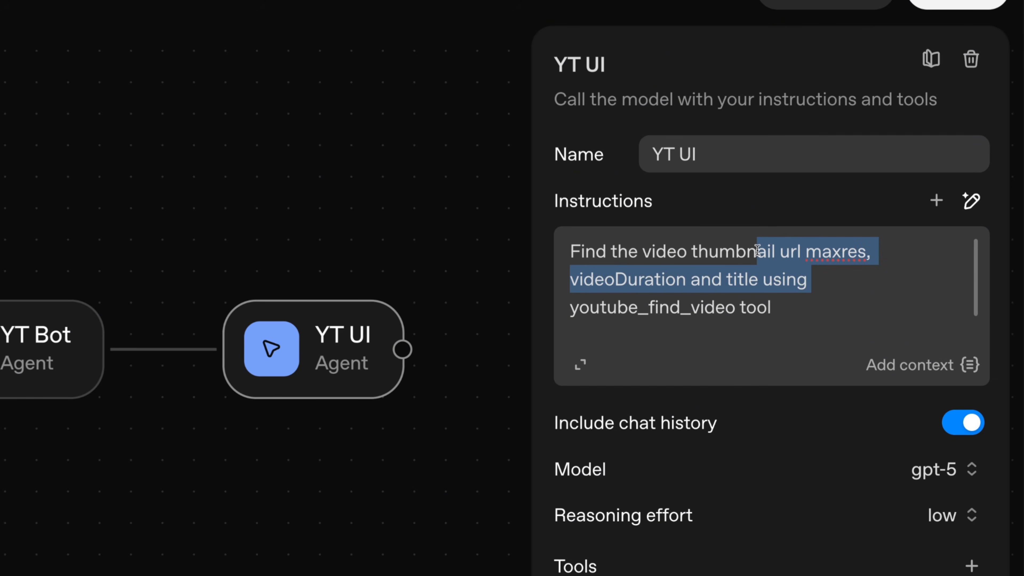
{"action": "left_click", "coordinate": [813, 320]}
{"action": "scroll", "coordinate": [758, 324], "scroll_direction": "down", "scroll_amount": 1}
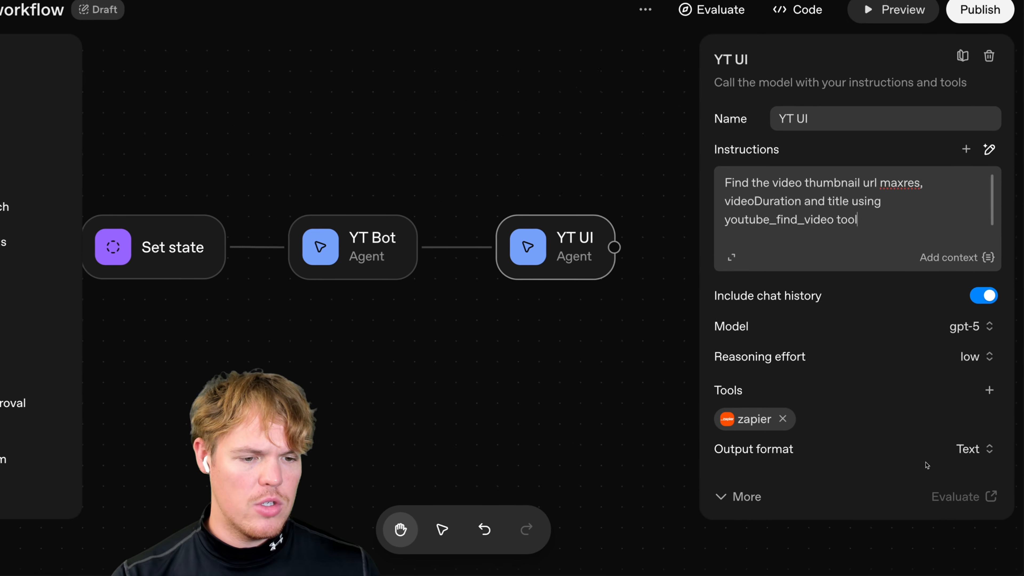
- Set YT UI's output format to Widget and start creating a new widget in Widget Studio
{"action": "left_click", "coordinate": [969, 512]}
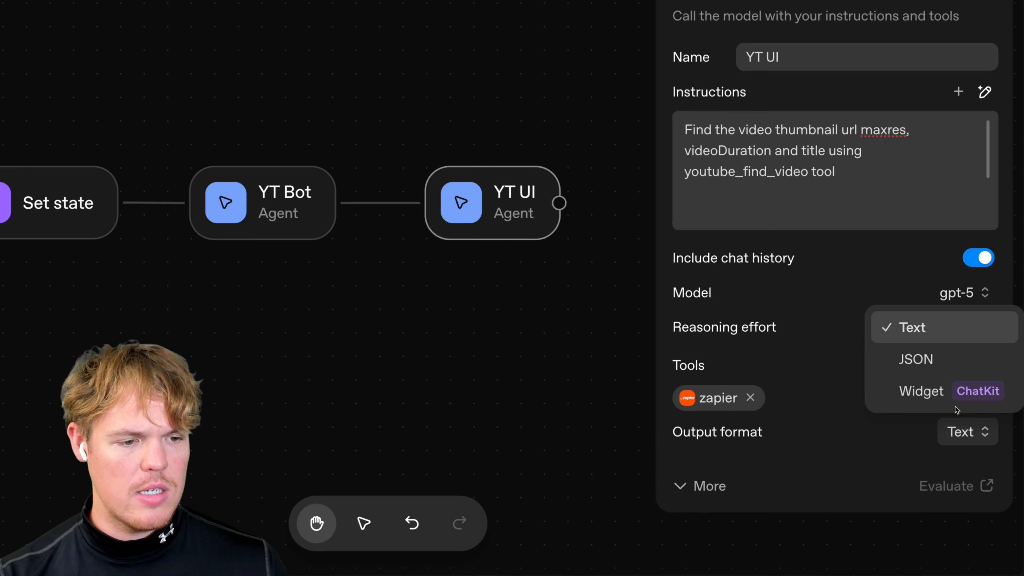
{"action": "left_click", "coordinate": [951, 399]}
{"action": "left_click", "coordinate": [741, 470]}
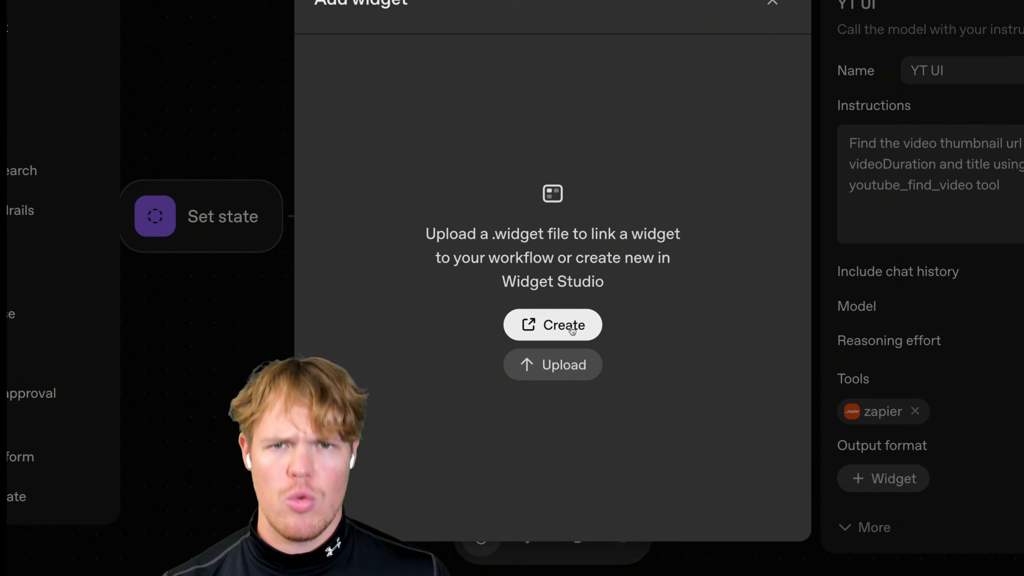
{"action": "left_click", "coordinate": [388, 323]}
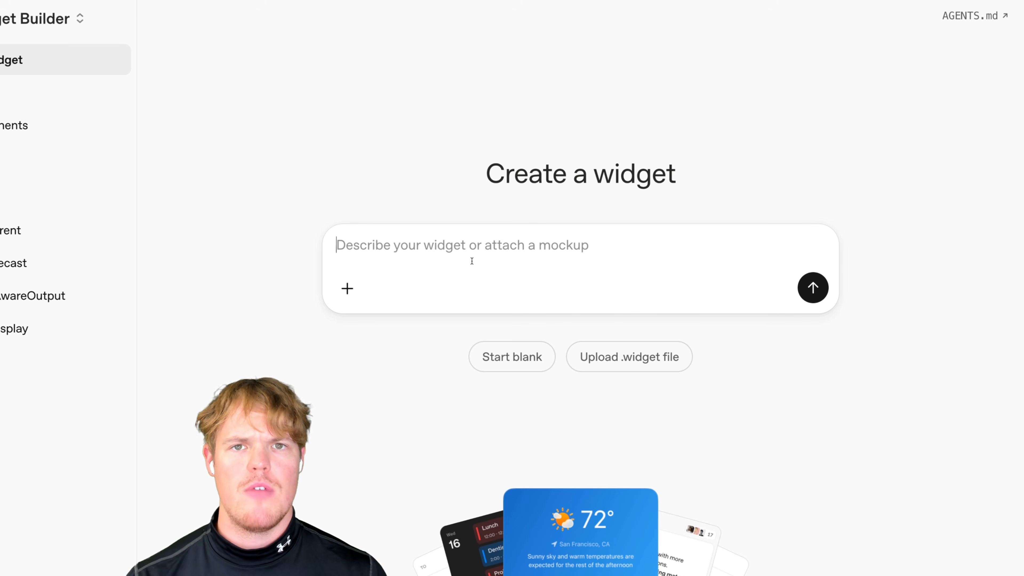
- Generate a widget from the prompt "We need a YouTube widget that will showcase video thumbnail url maxres, videoDuration and title"
{"action": "type", "text": "We need a YouTube widget that will showcase video thumbnail url maxres, videoDuration and title"}
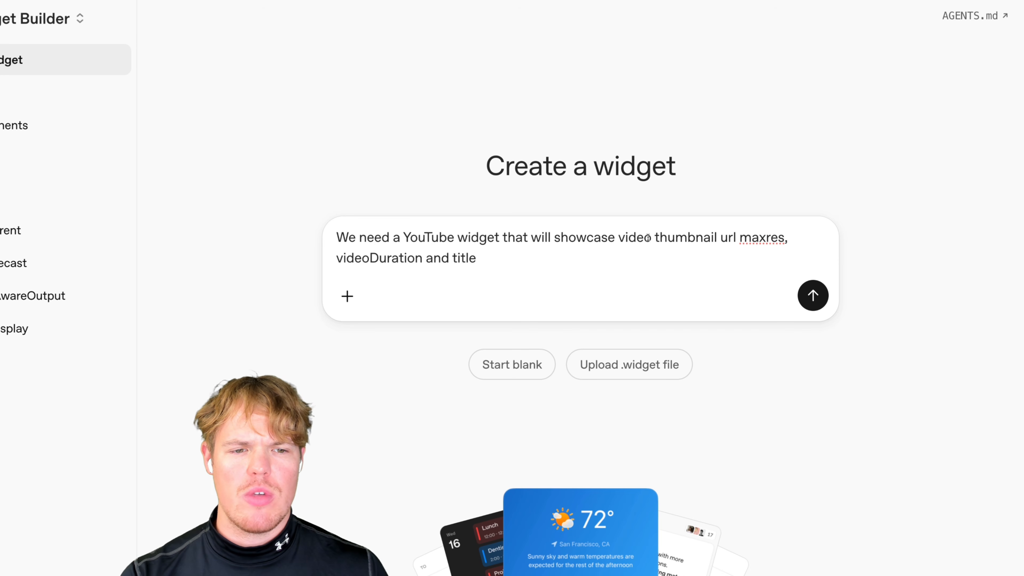
{"action": "left_click_drag", "start_coordinate": [730, 240], "coordinate": [786, 239]}
{"action": "double_click", "coordinate": [396, 257]}
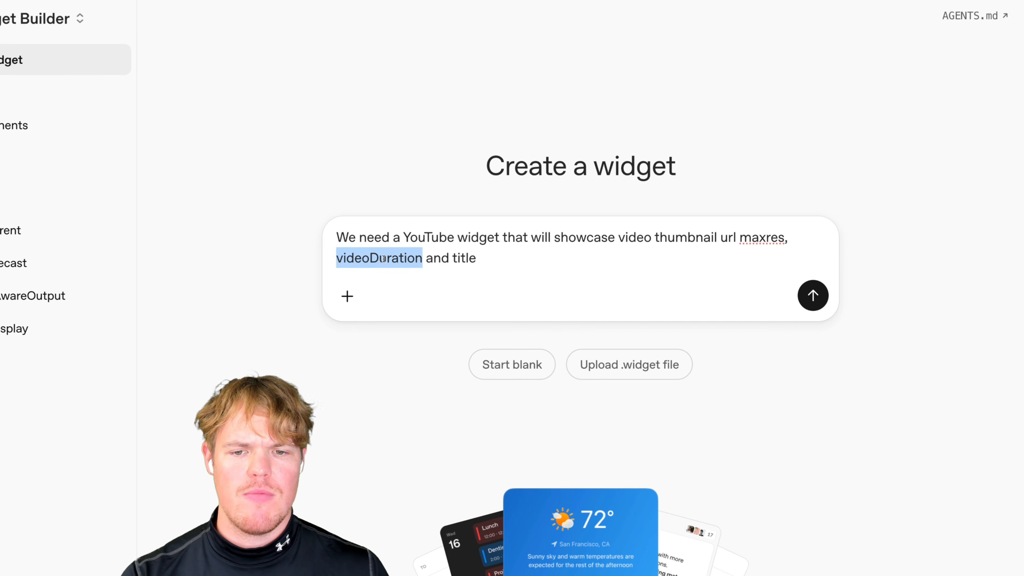
{"action": "left_click", "coordinate": [466, 258]}
{"action": "left_click", "coordinate": [832, 288]}
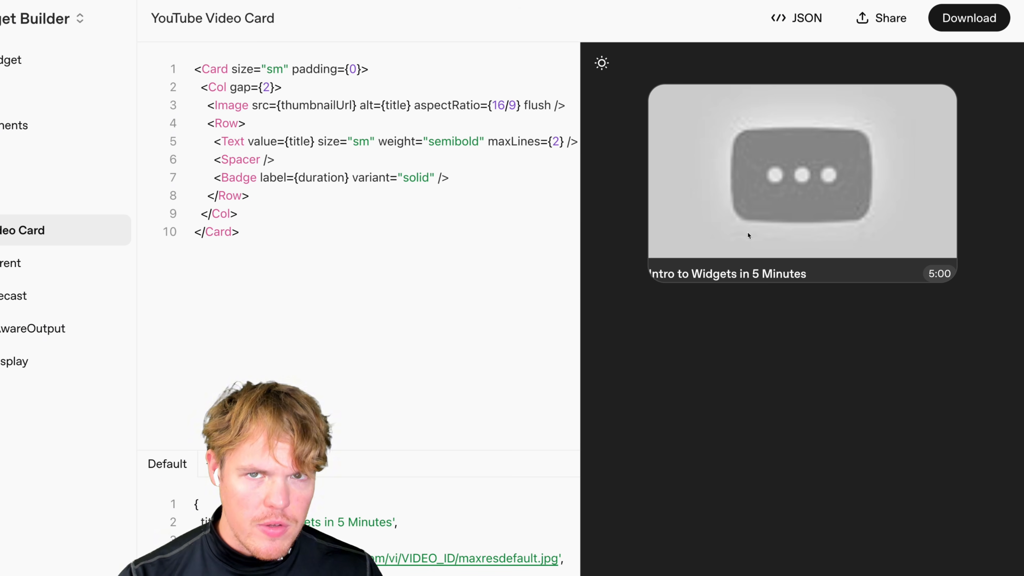
- Check the title in the YouTube Video Card preview, download the widget, and upload it as YT UI's output widget
{"action": "left_click_drag", "start_coordinate": [661, 274], "coordinate": [790, 276]}
{"action": "left_click", "coordinate": [783, 275]}
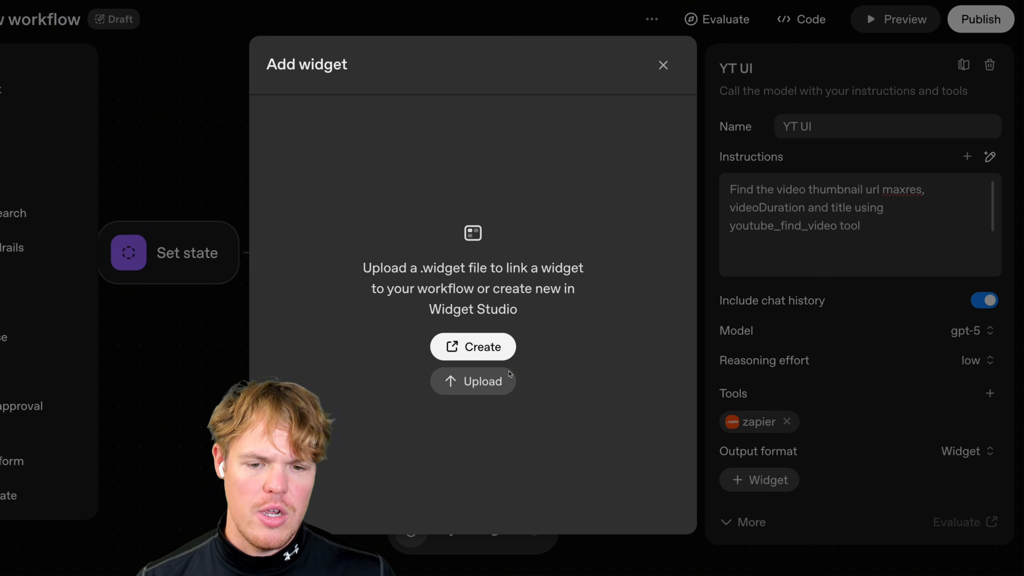
{"action": "left_click", "coordinate": [487, 382]}
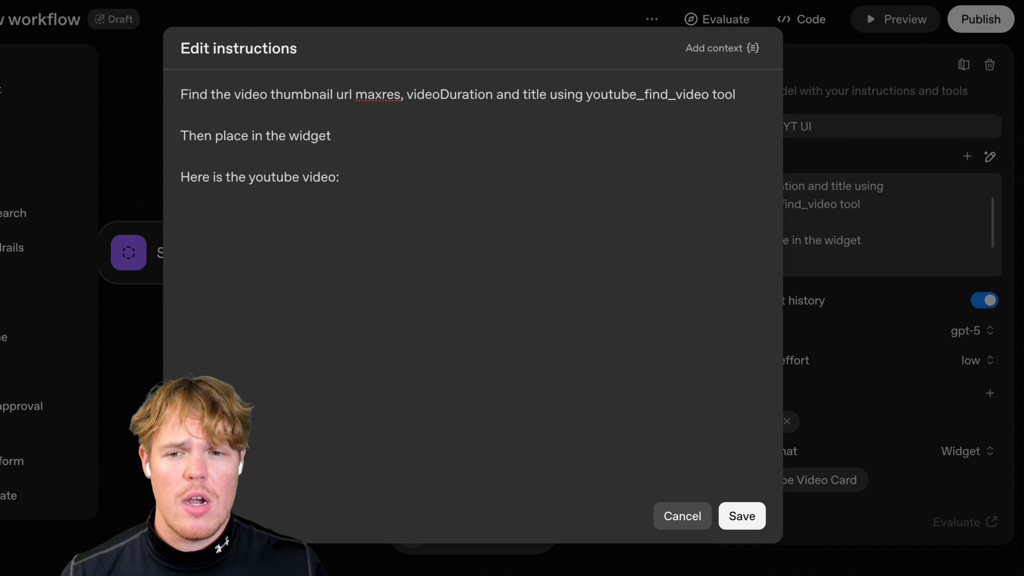
- Append "Here is the youtube video:" with the state variable youtubeurl to YT UI's instructions and save them
{"action": "key", "text": "Return"}
{"action": "left_click", "coordinate": [722, 48]}
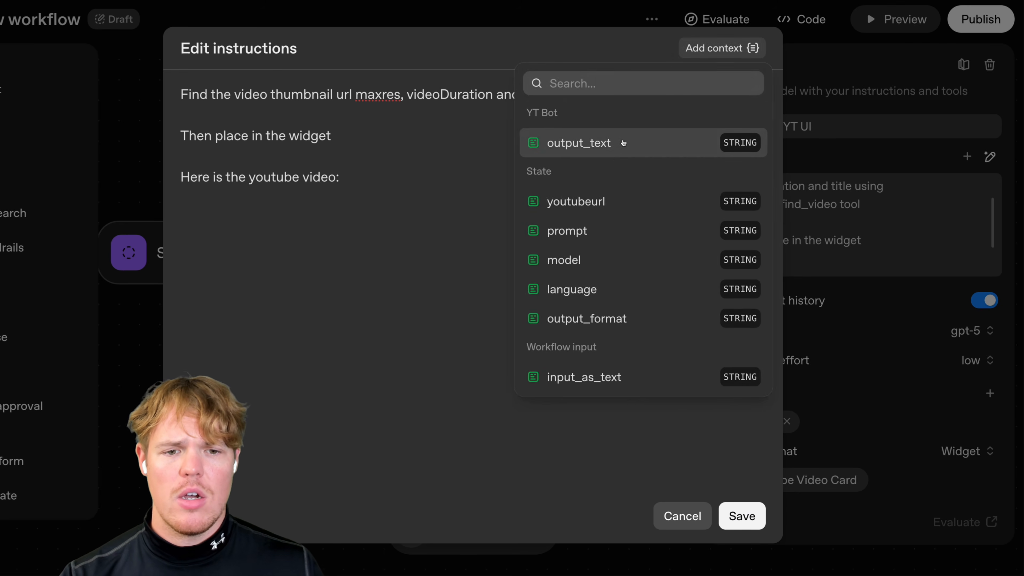
{"action": "left_click", "coordinate": [601, 202]}
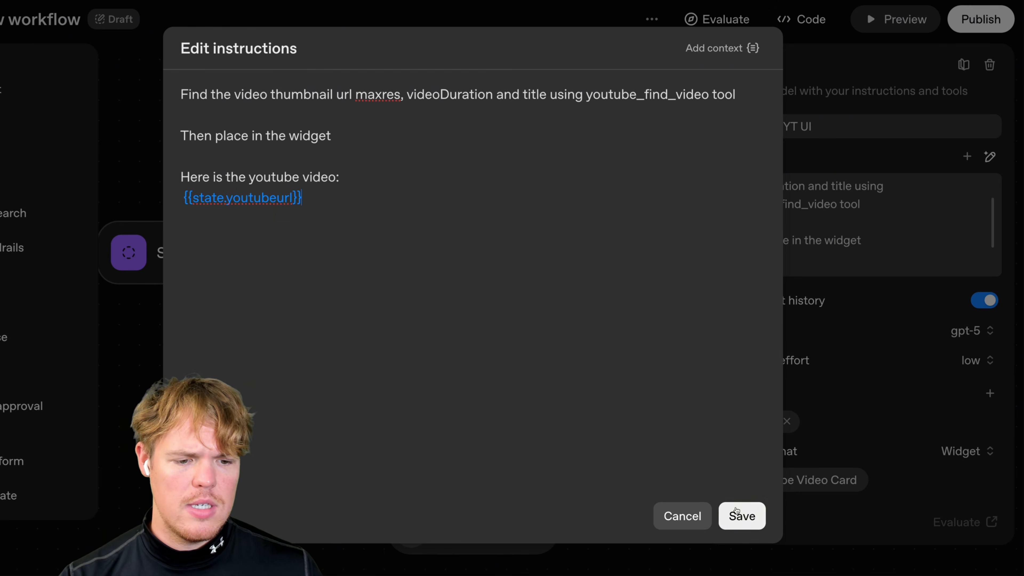
{"action": "left_click", "coordinate": [738, 512]}
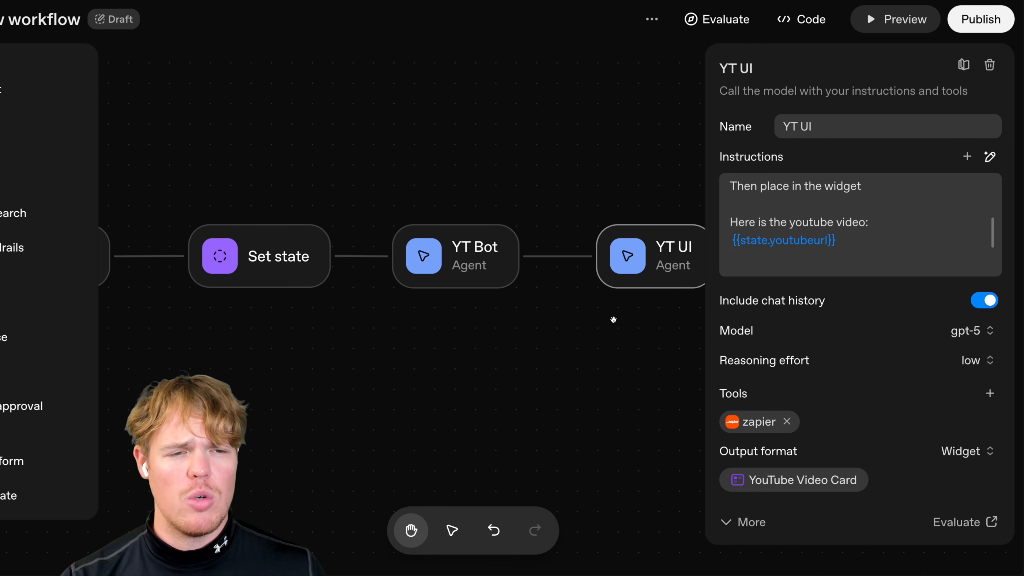
{"action": "left_click", "coordinate": [895, 19]}
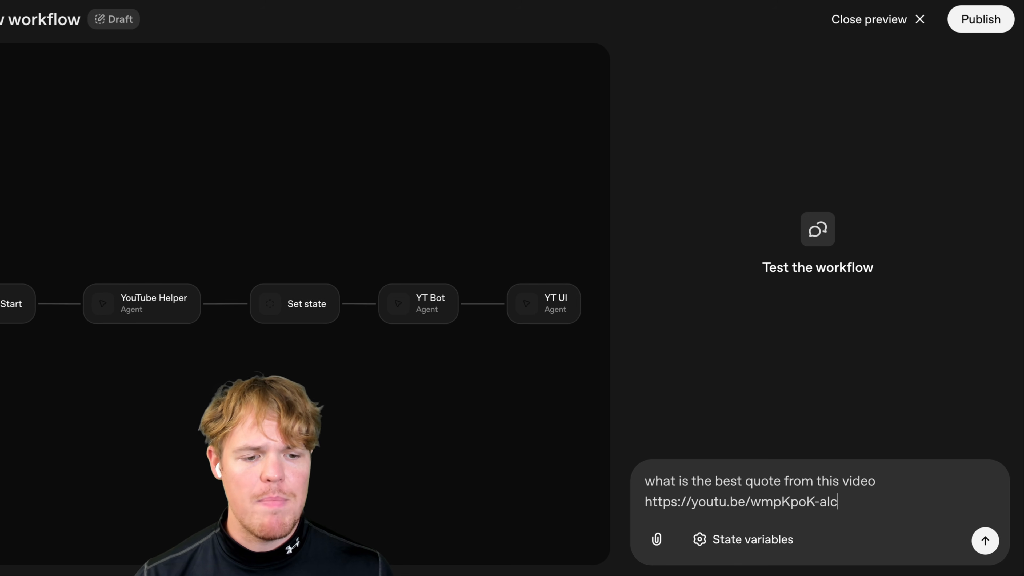
{"action": "key", "text": "Return"}
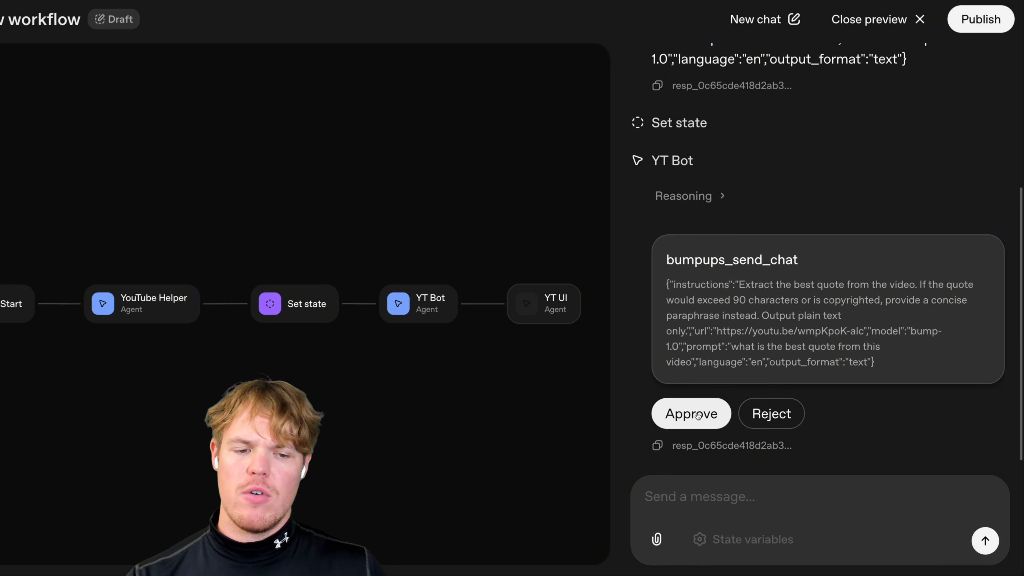
{"action": "left_click", "coordinate": [691, 413]}
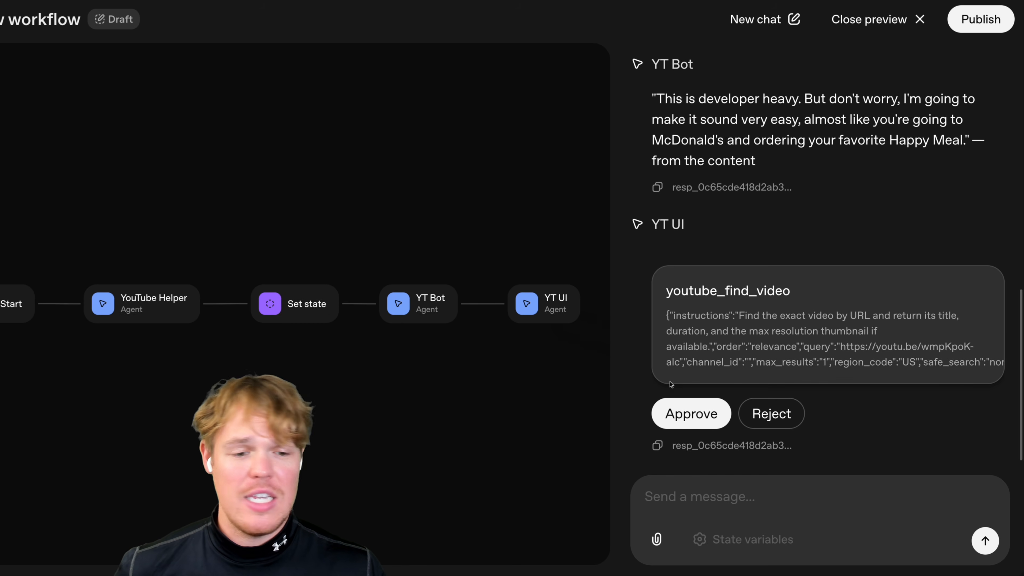
{"action": "left_click", "coordinate": [685, 415]}
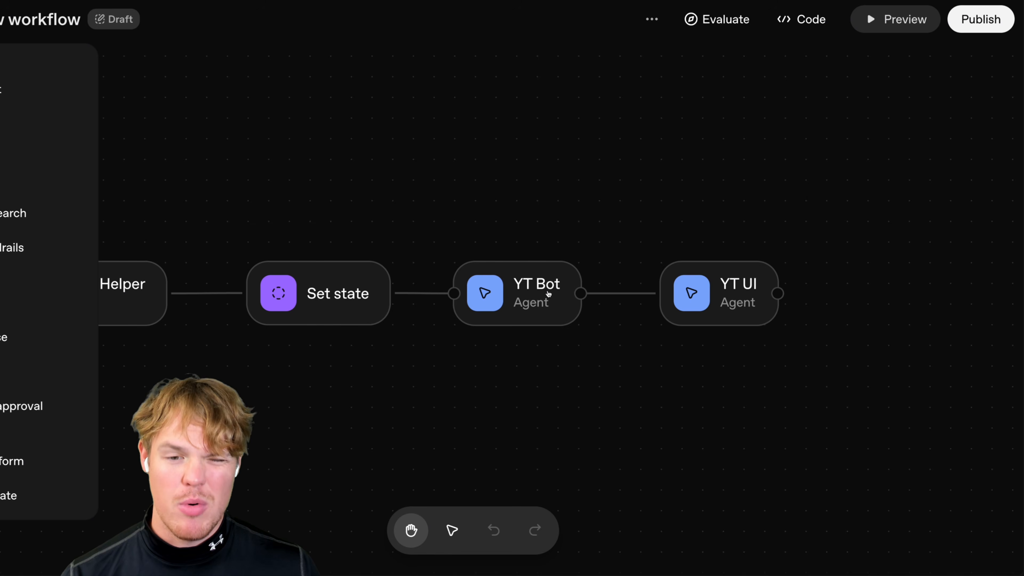
- Set YT Bot's Zapier server to never require approval for any tool call and update it
{"action": "left_click", "coordinate": [548, 294]}
{"action": "left_click", "coordinate": [758, 422]}
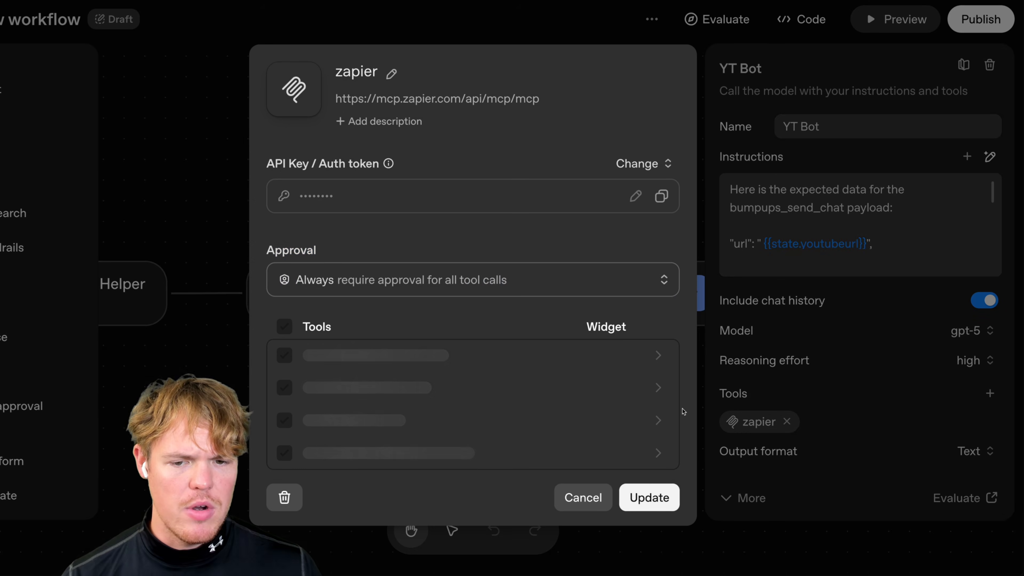
{"action": "left_click_drag", "start_coordinate": [275, 250], "coordinate": [348, 250]}
{"action": "left_click", "coordinate": [411, 280]}
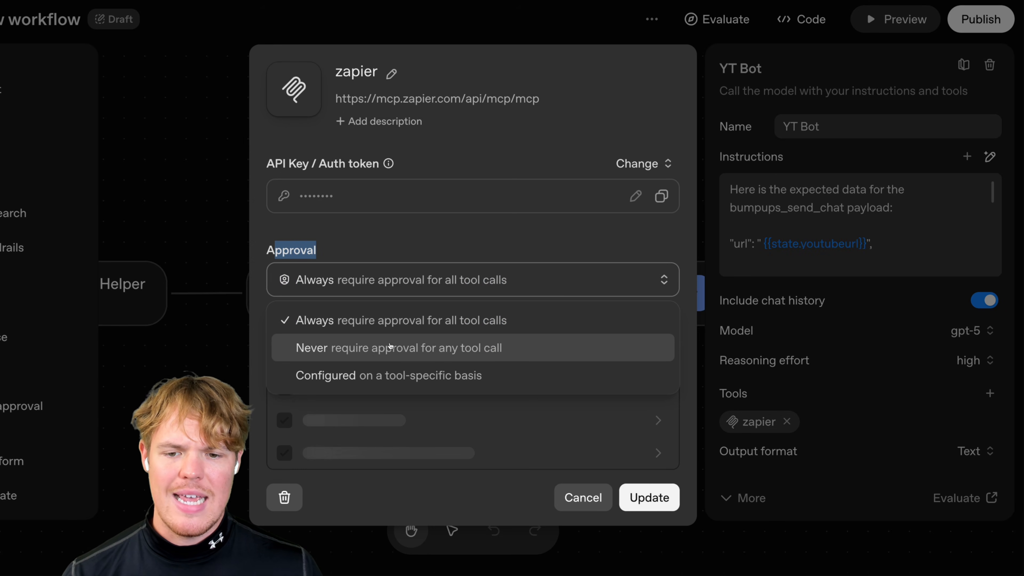
{"action": "left_click", "coordinate": [474, 349]}
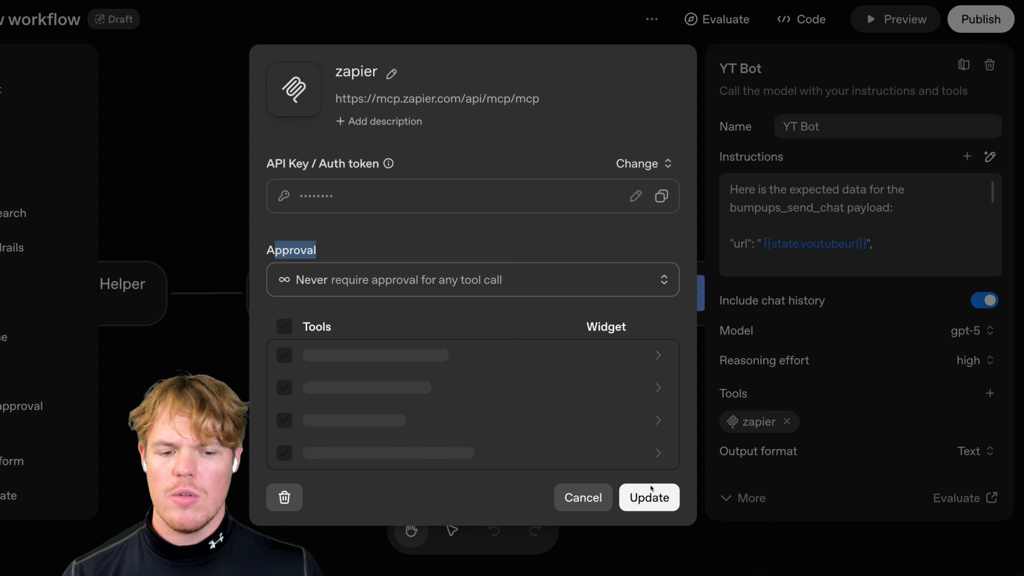
{"action": "left_click", "coordinate": [652, 489]}
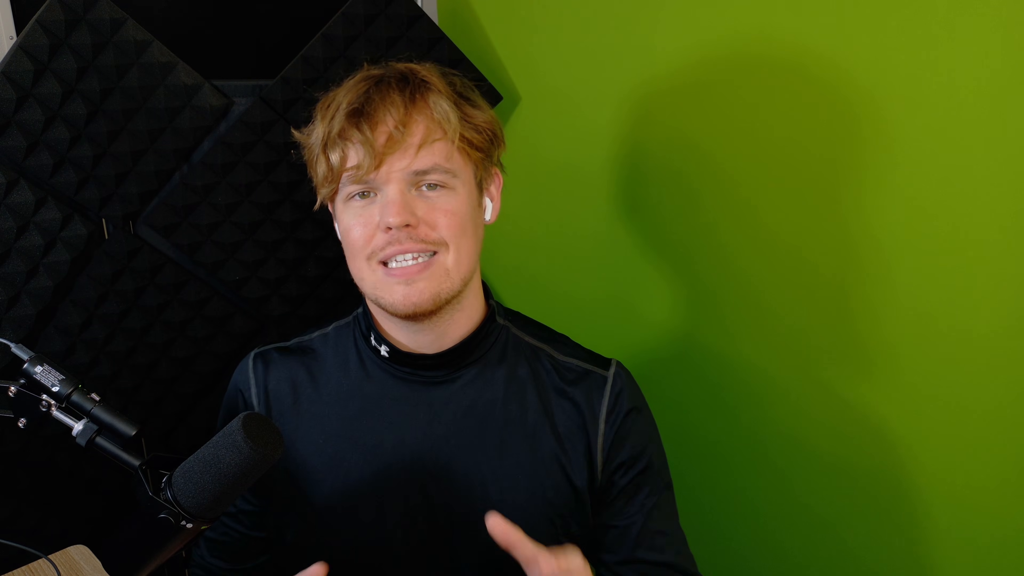